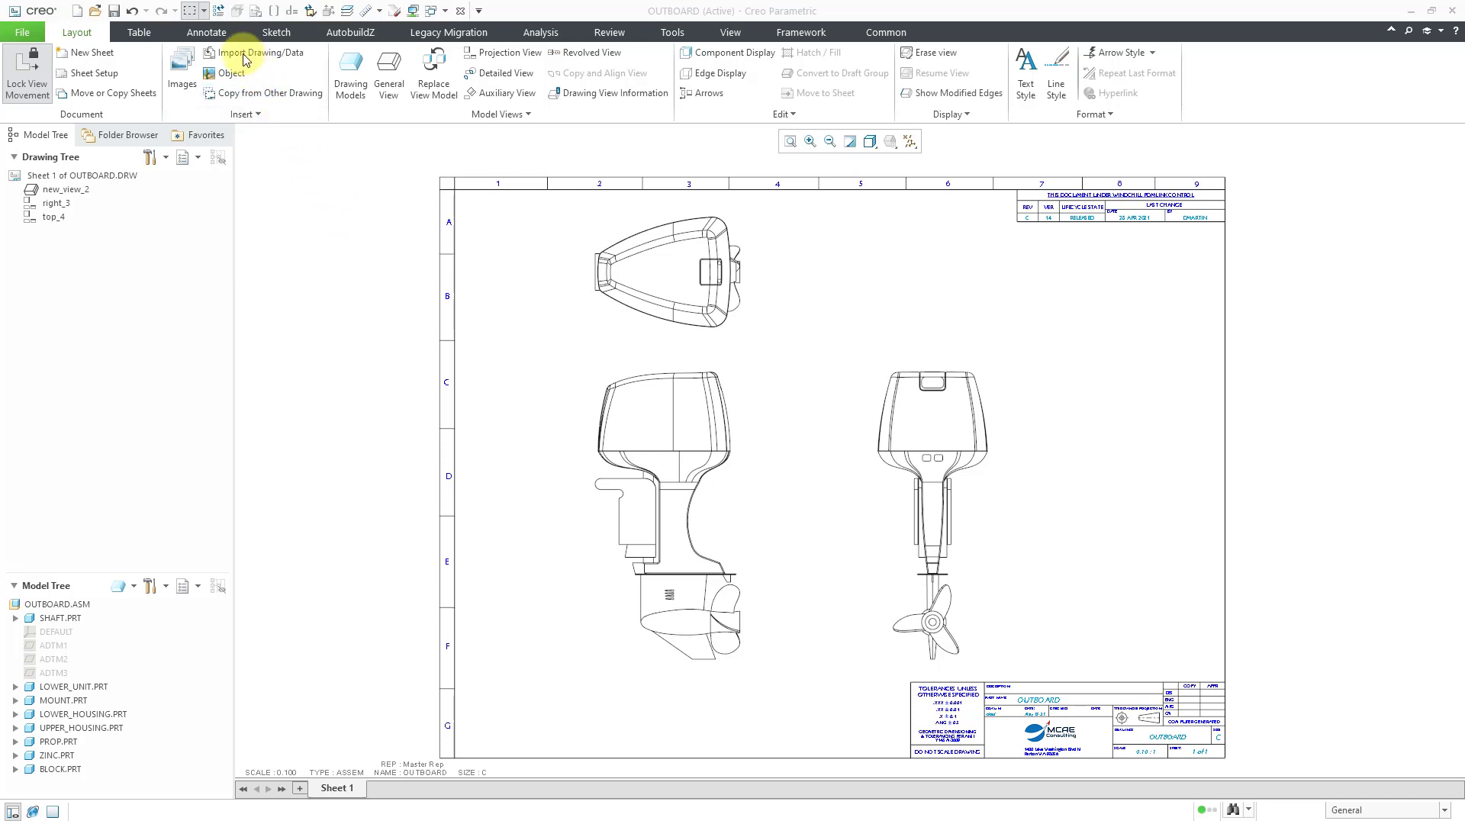
# Start inserting a symbol annotation in the drawing and display the symbol palette
pyautogui.click(216, 37)
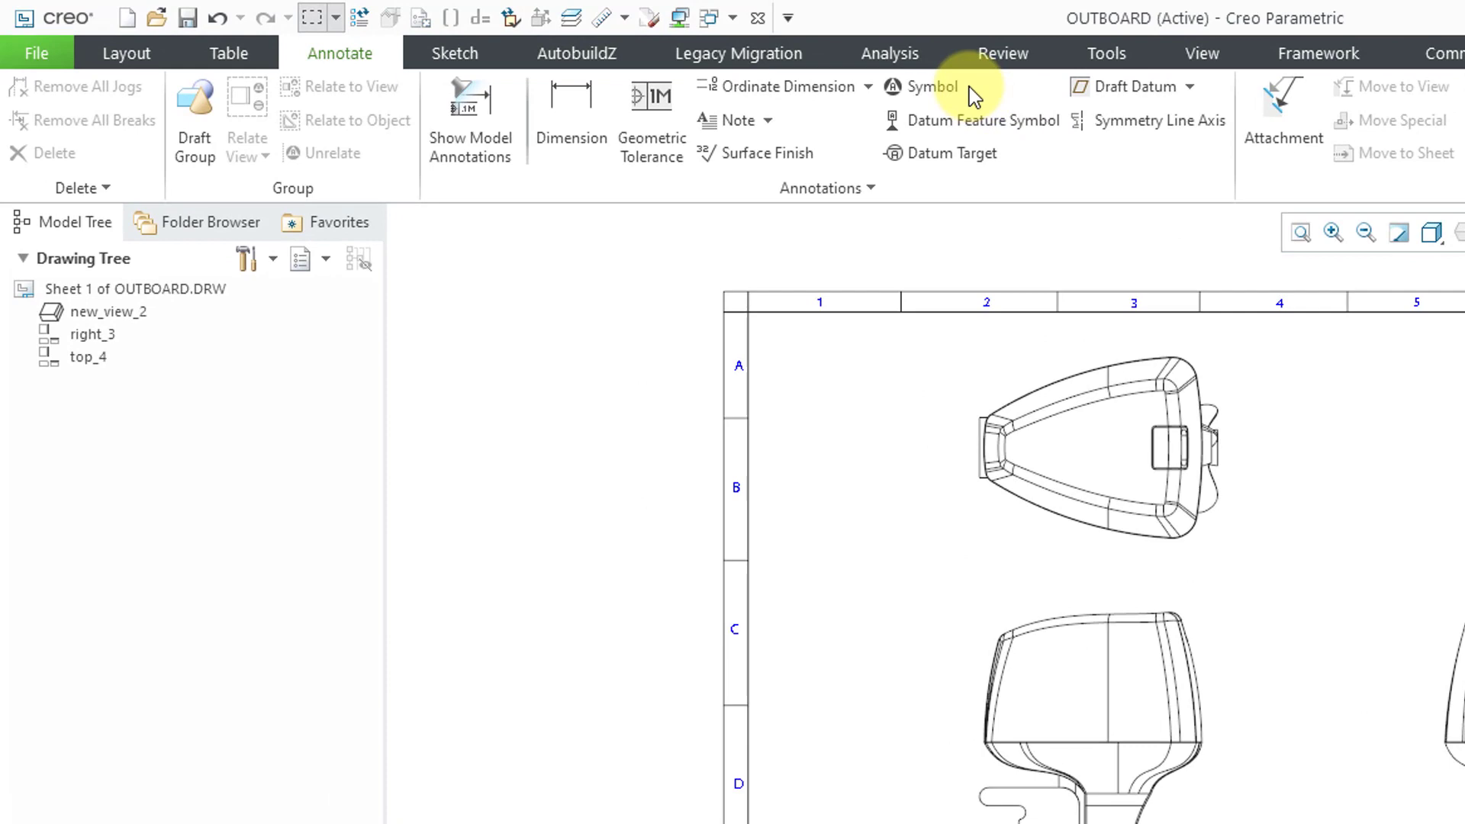
pyautogui.click(953, 87)
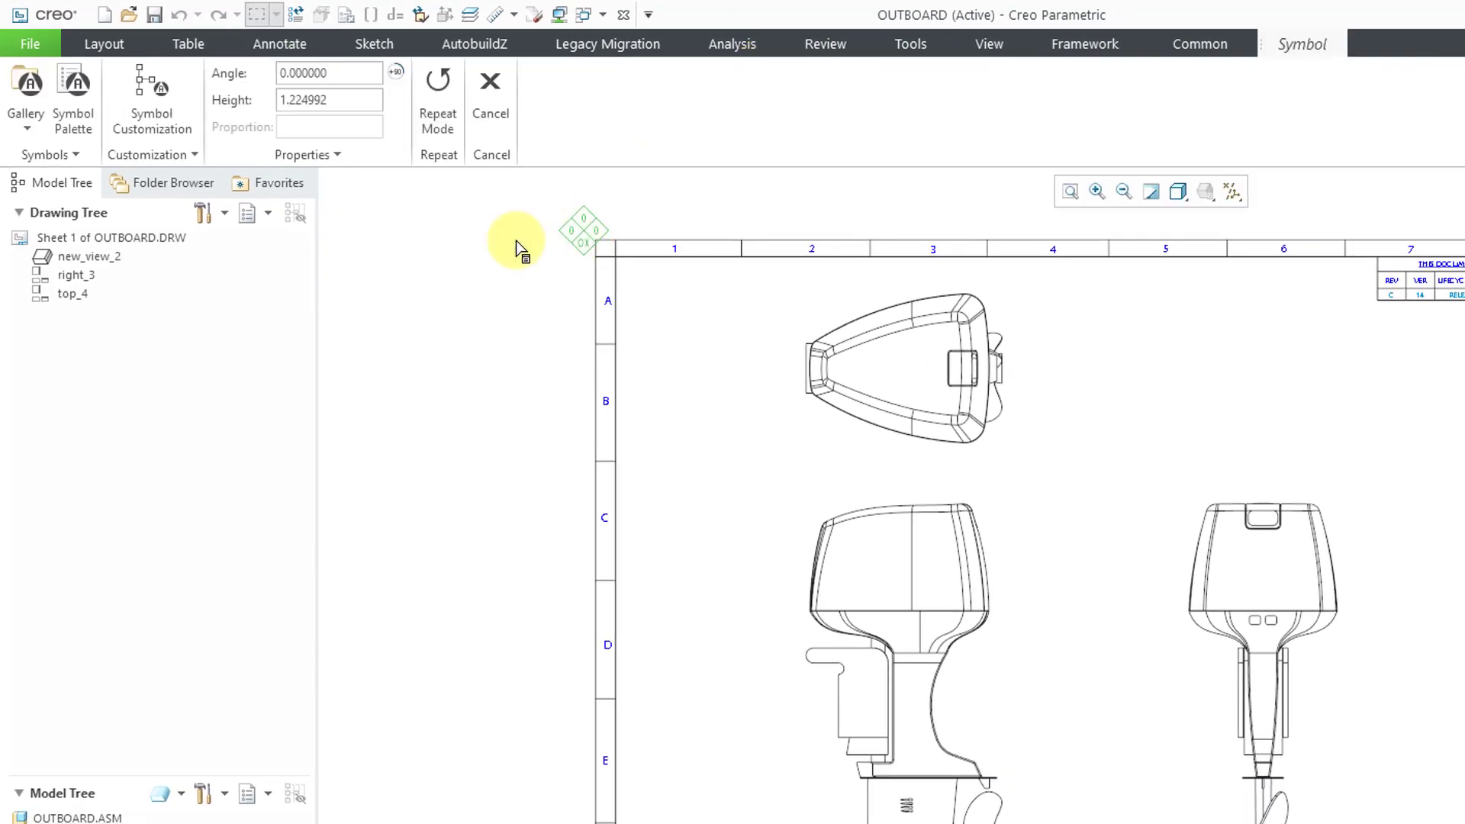
pyautogui.click(26, 111)
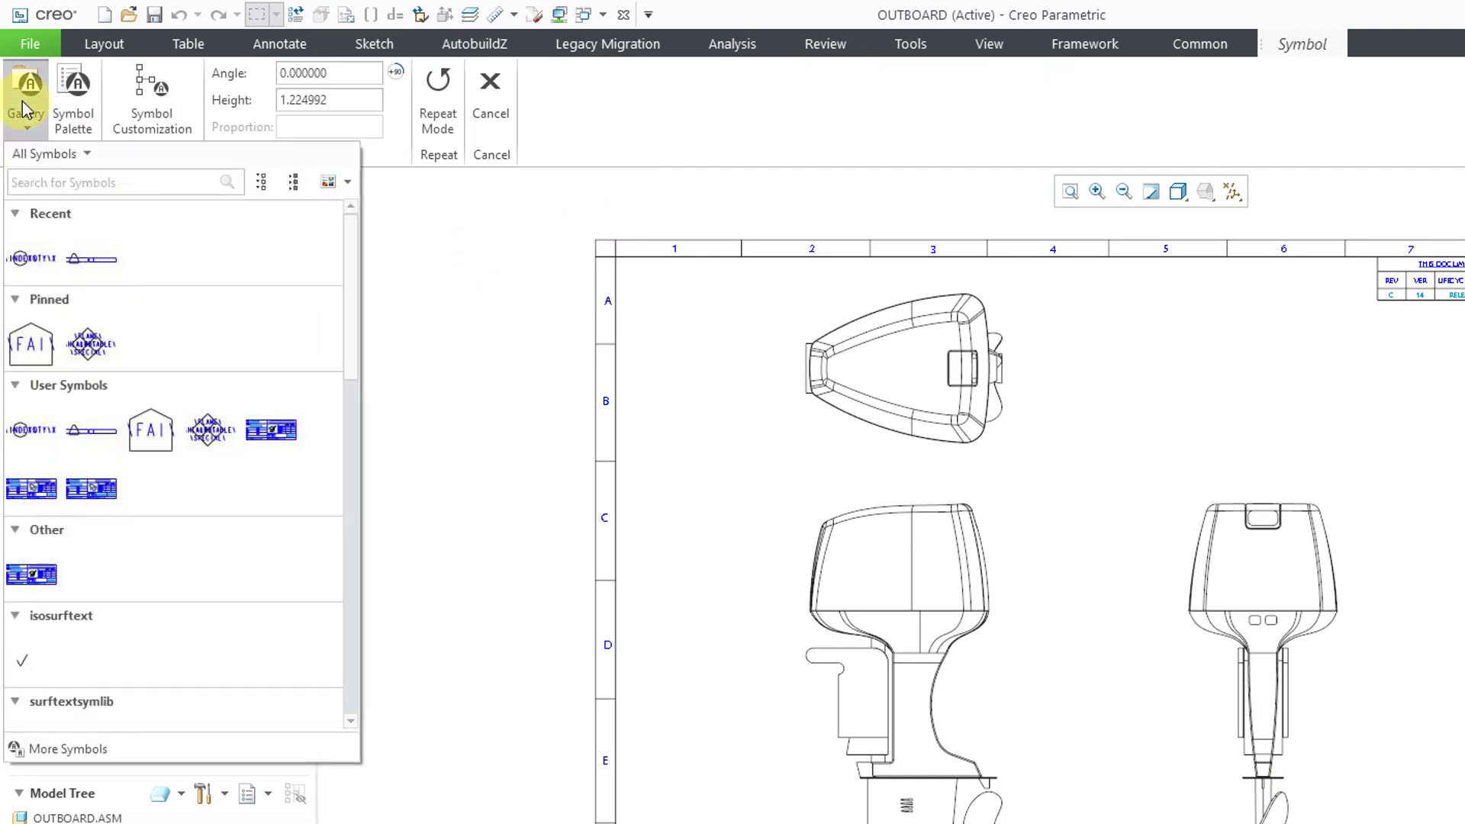
pyautogui.click(79, 122)
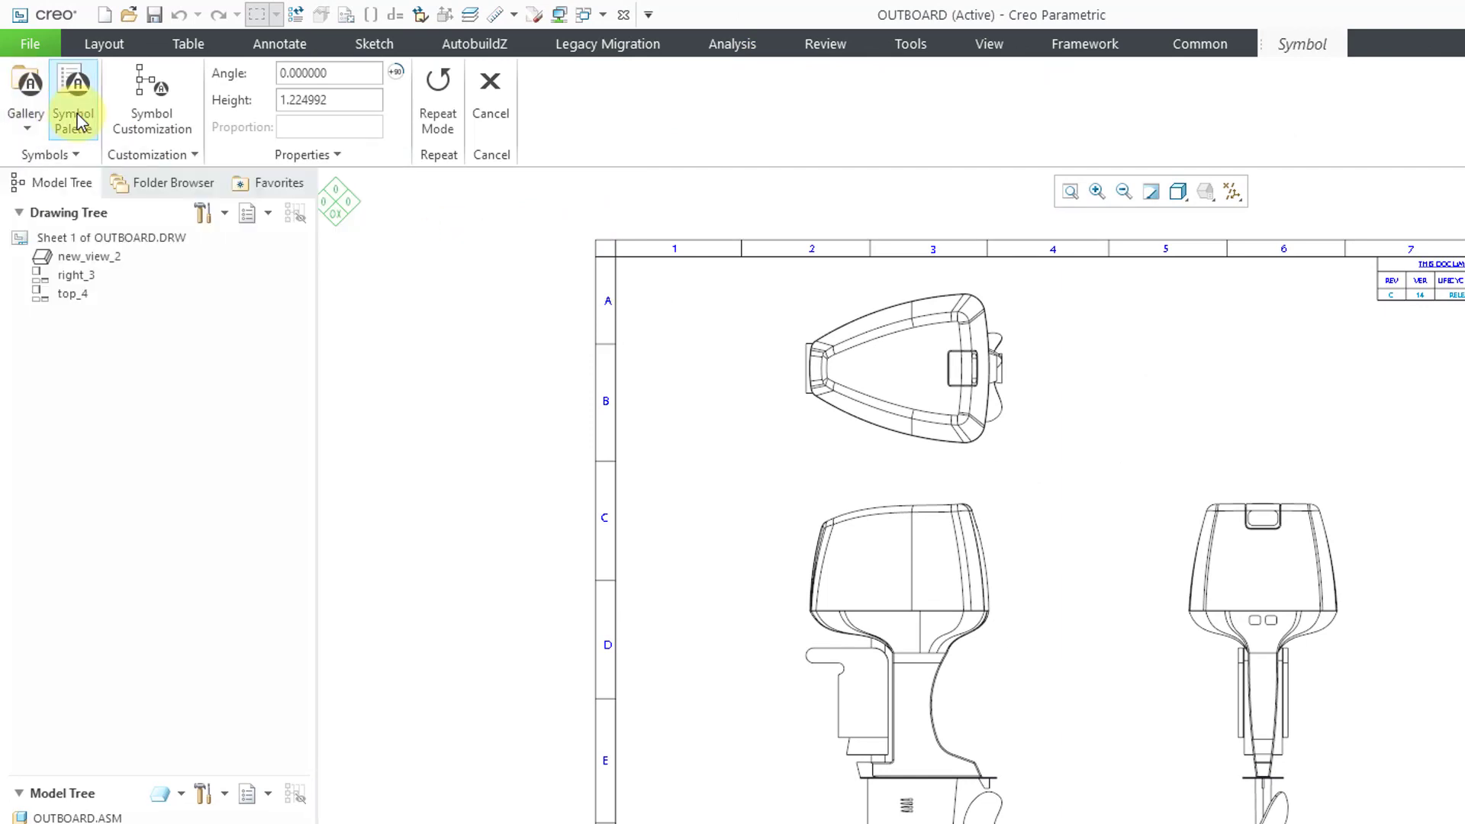
pyautogui.click(78, 122)
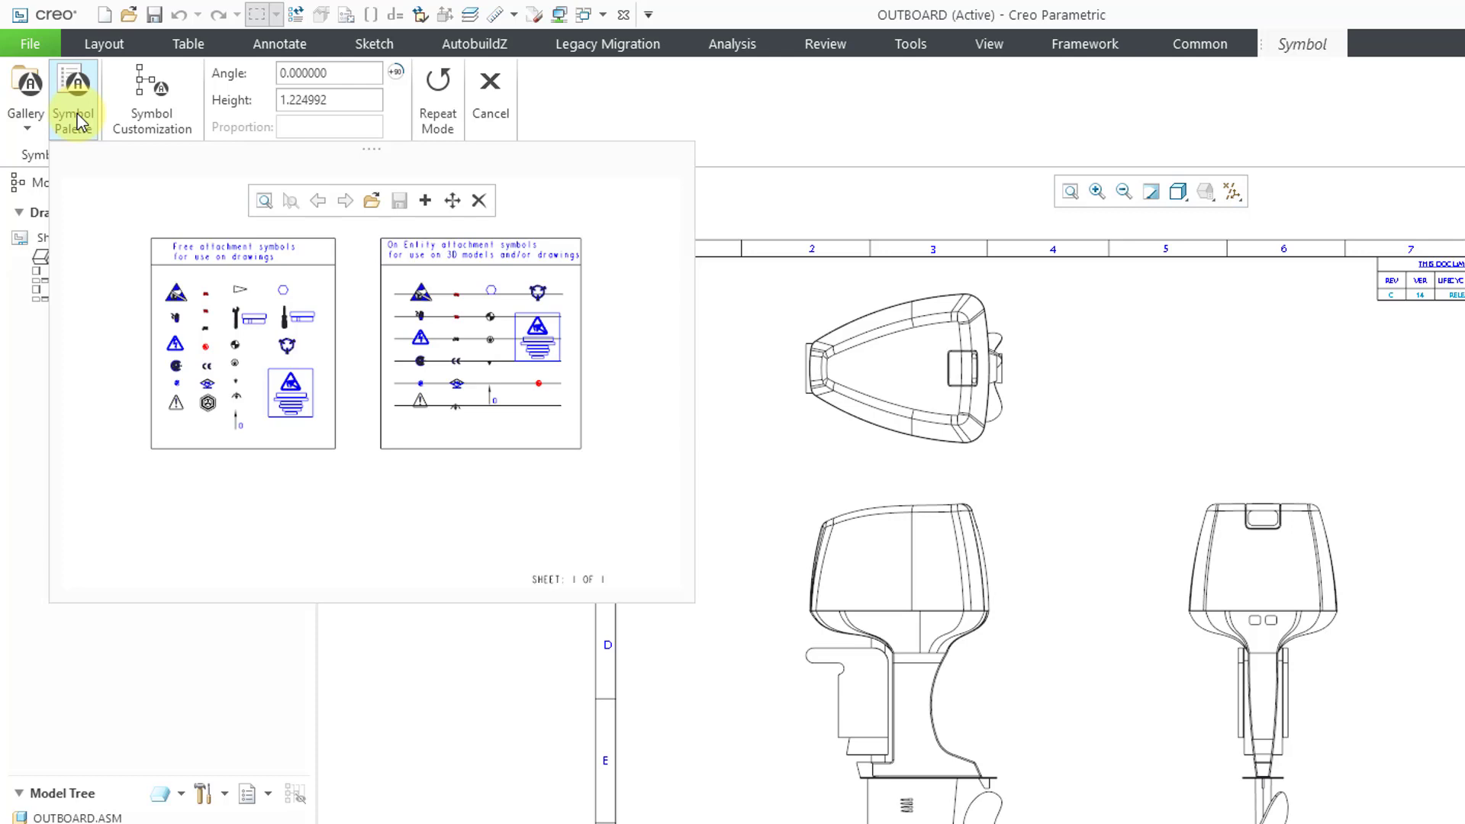
# Browse the symbol gallery from the recent and pinned symbols down to the embedded active object symbols
pyautogui.click(30, 120)
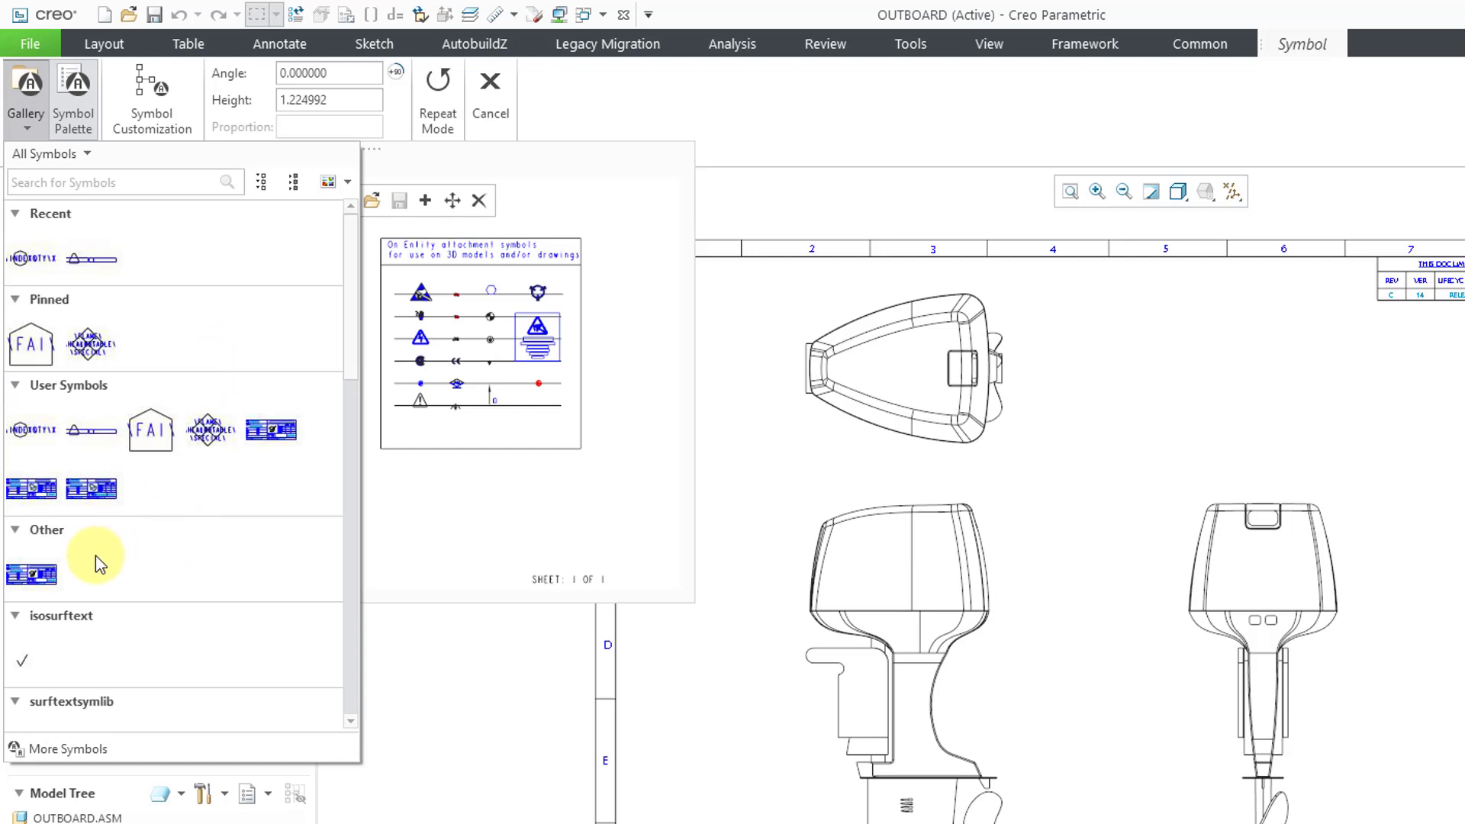
pyautogui.moveTo(351, 328); pyautogui.dragTo(341, 414)
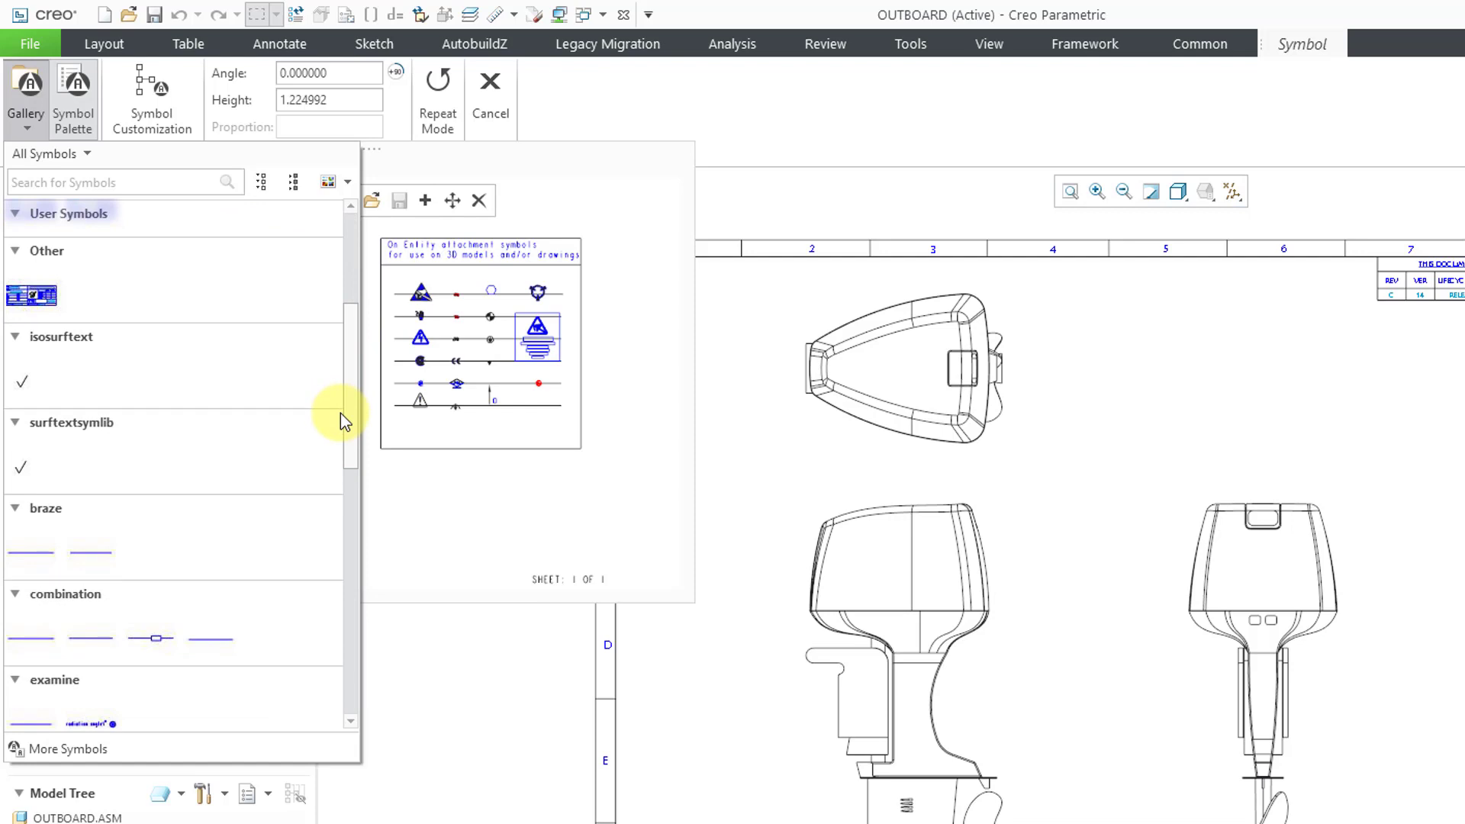
pyautogui.moveTo(340, 413); pyautogui.dragTo(342, 679)
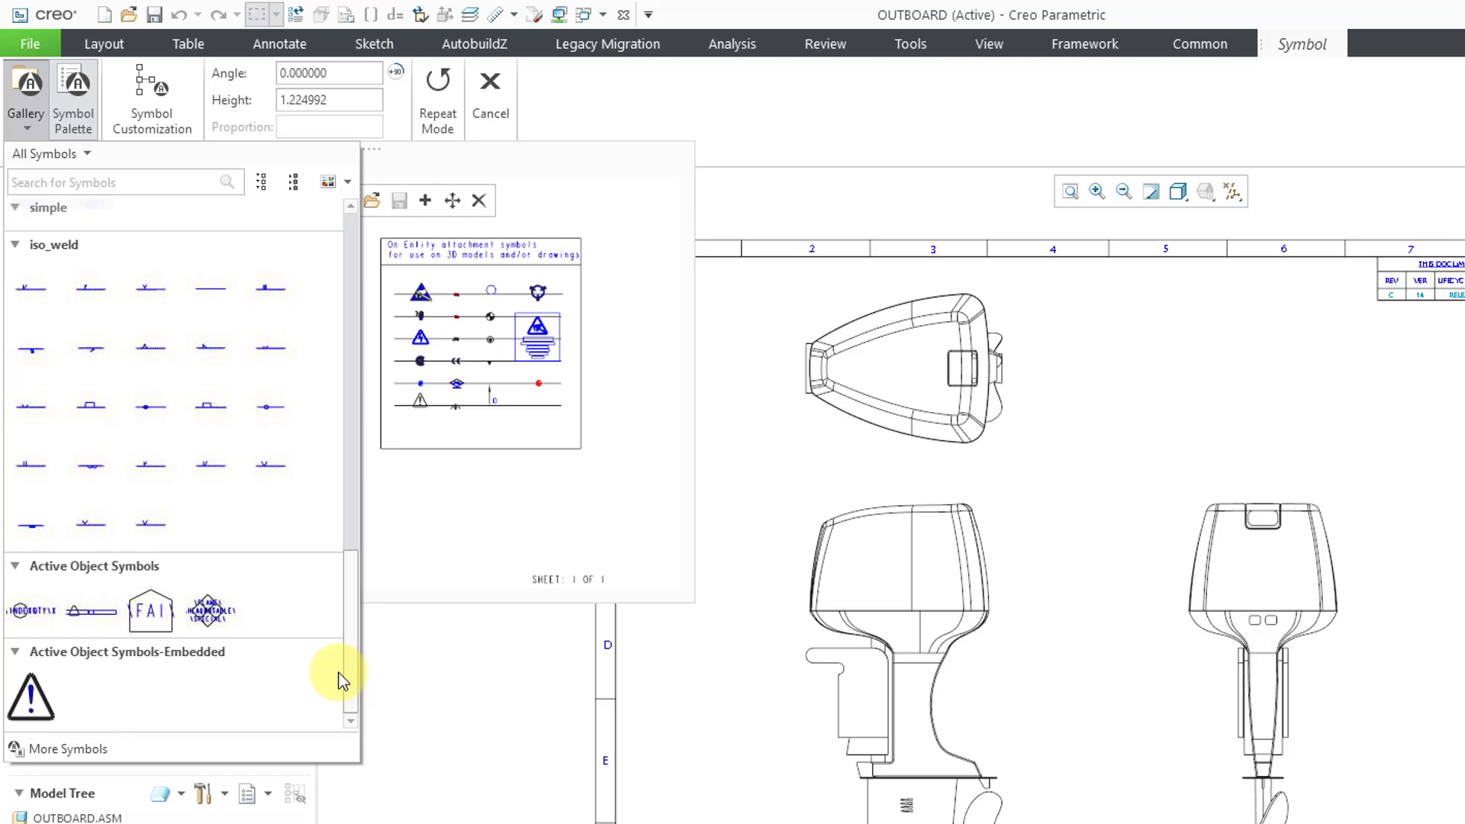
pyautogui.moveTo(342, 679); pyautogui.dragTo(346, 315)
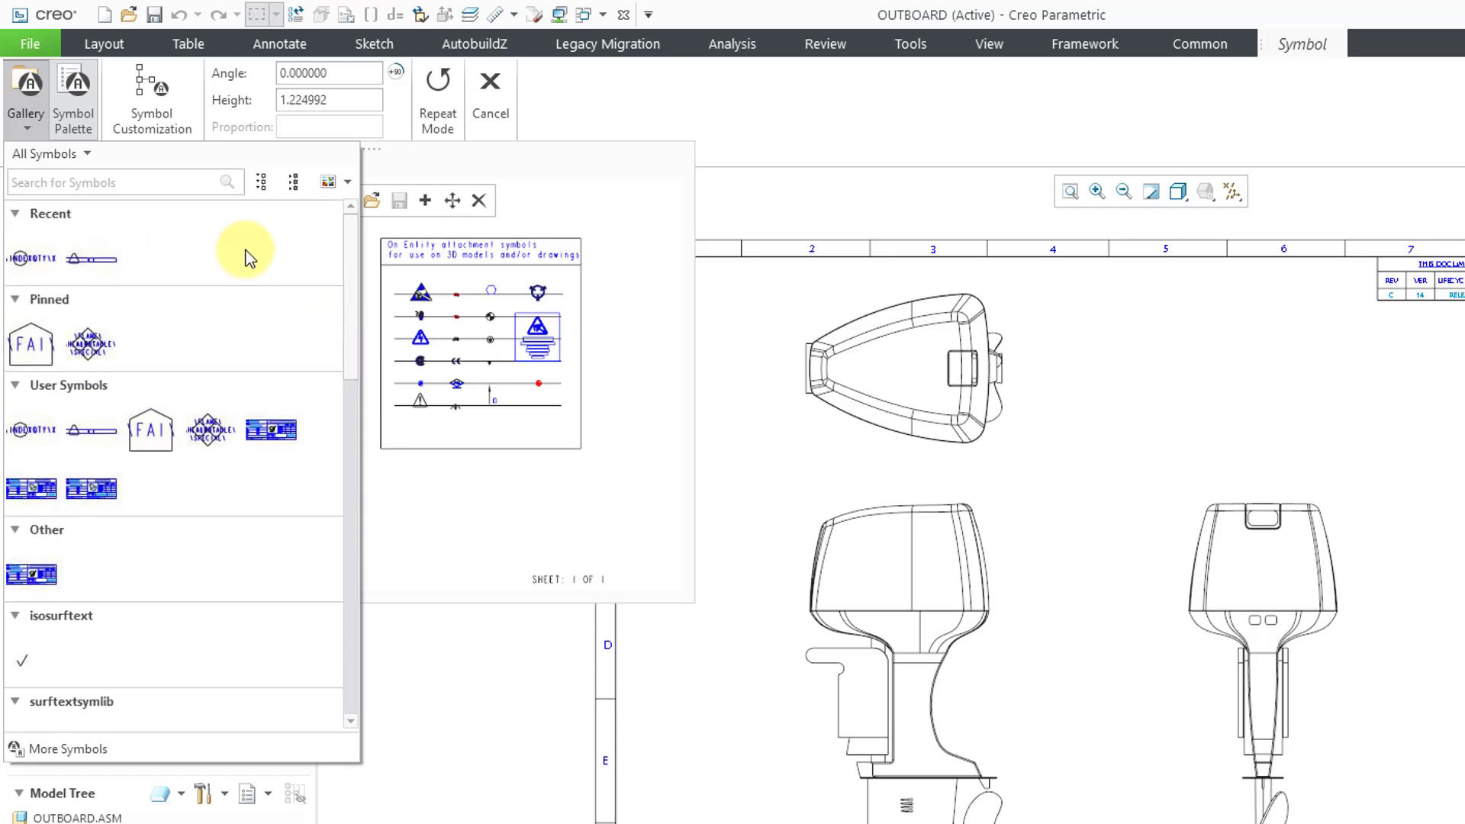
# Collapse the User Symbols, isosurftext and surftextsymlib groups in the symbol gallery
pyautogui.click(15, 388)
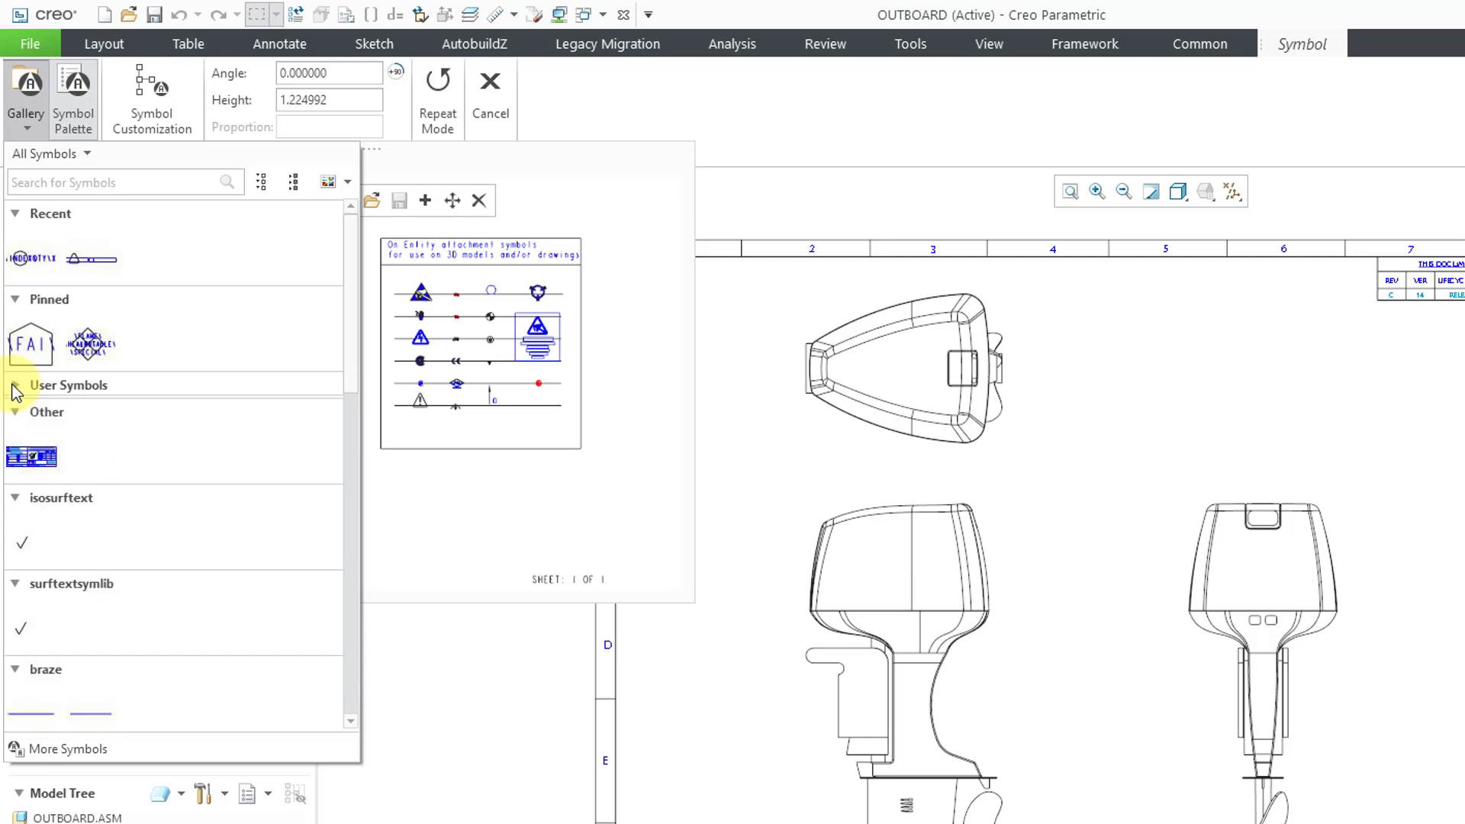
pyautogui.click(14, 498)
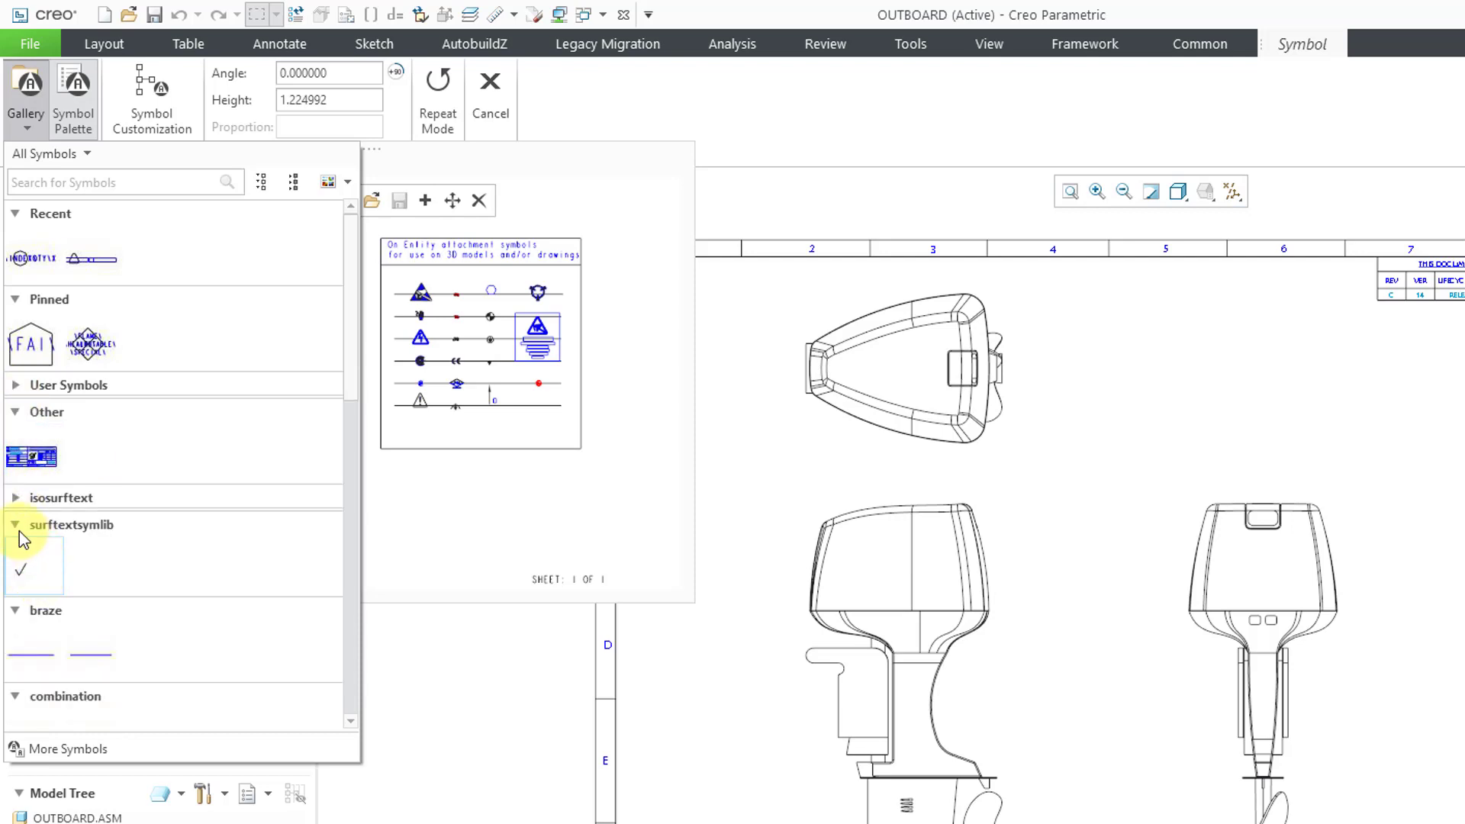
pyautogui.click(16, 525)
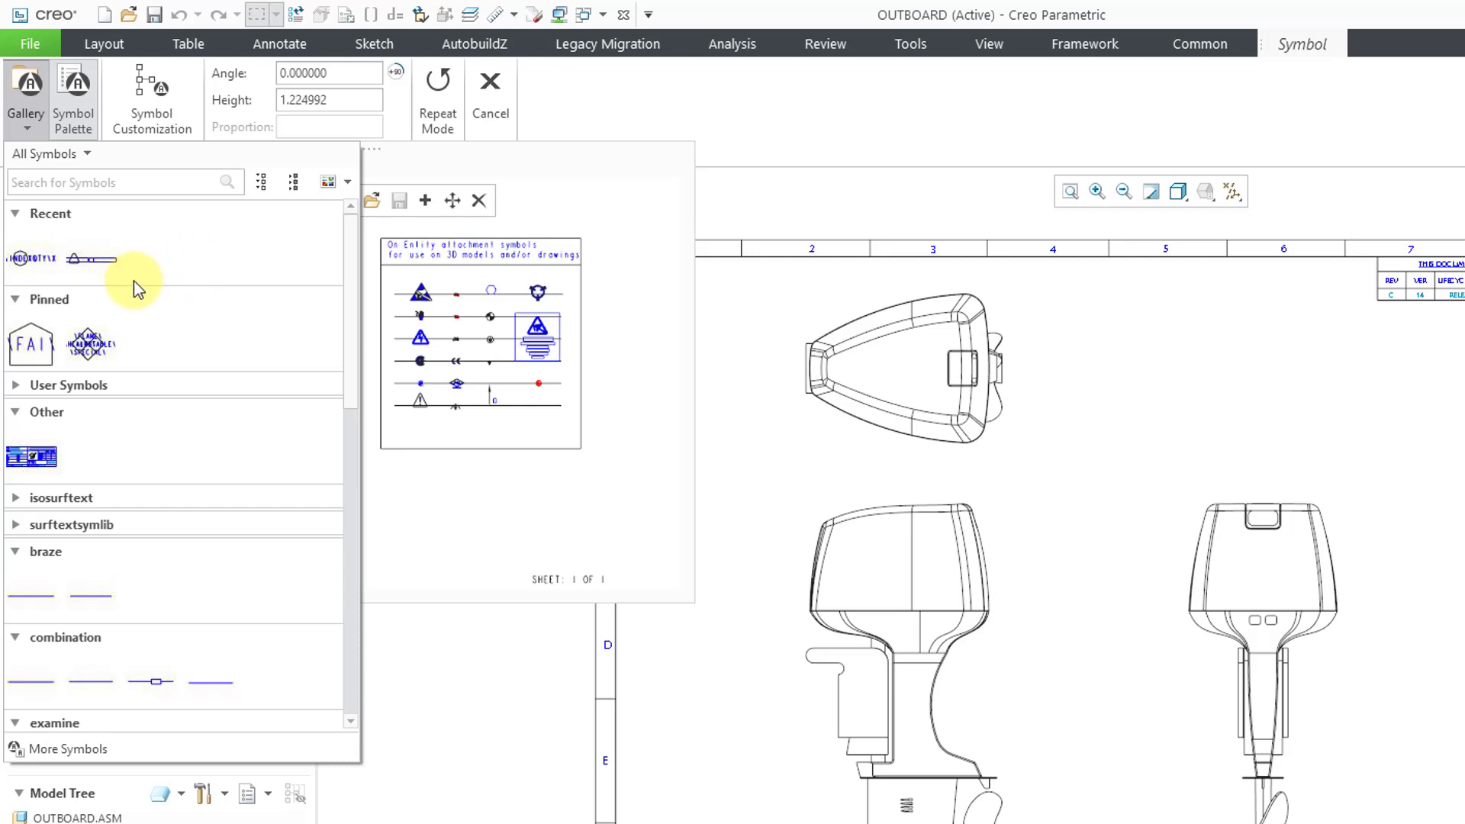
# Try the symbol gallery's thumbnail and names-only displays and settle on Large Thumbnails with Names
pyautogui.click(348, 187)
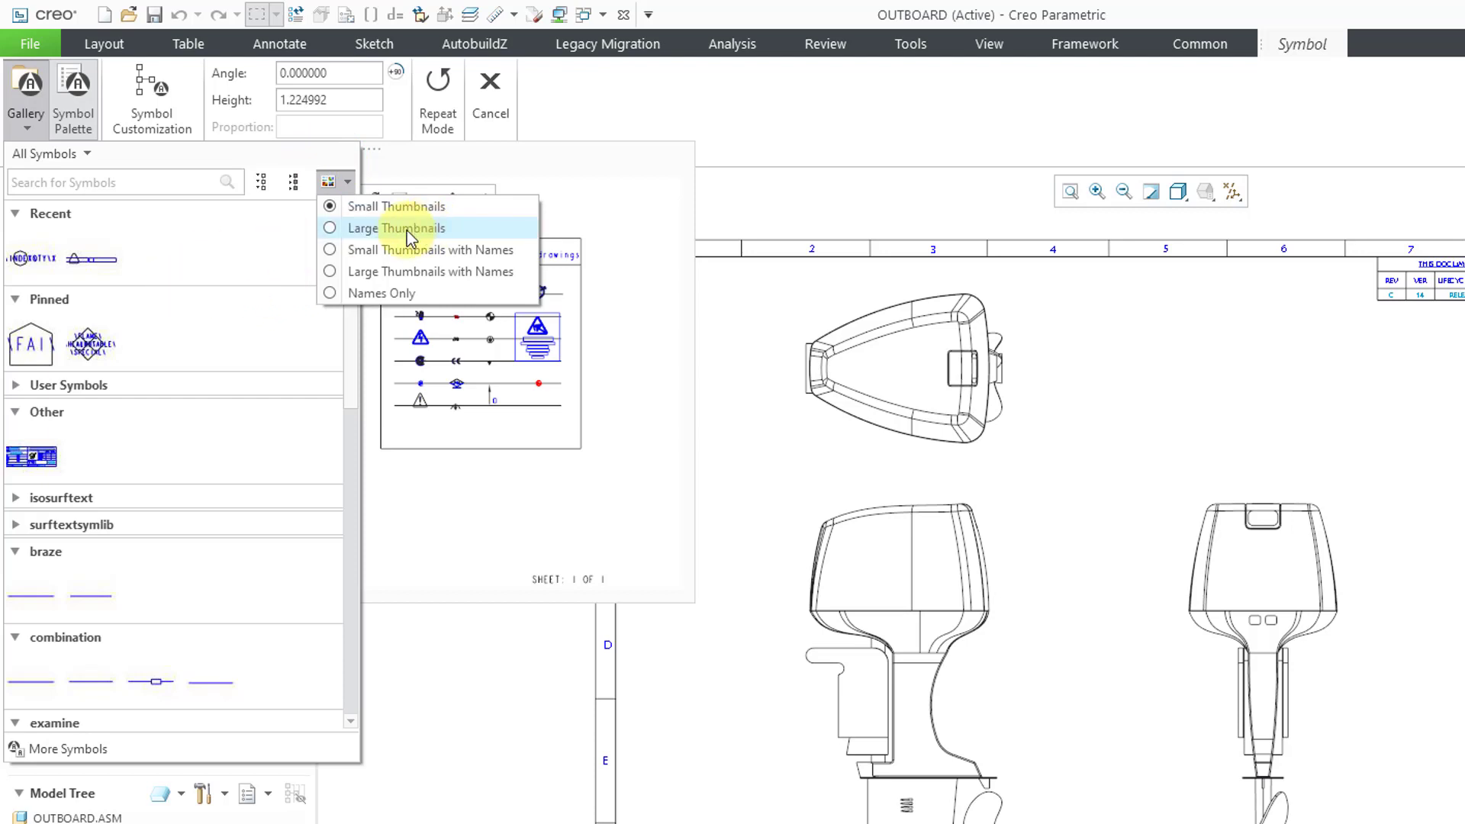
pyautogui.click(380, 229)
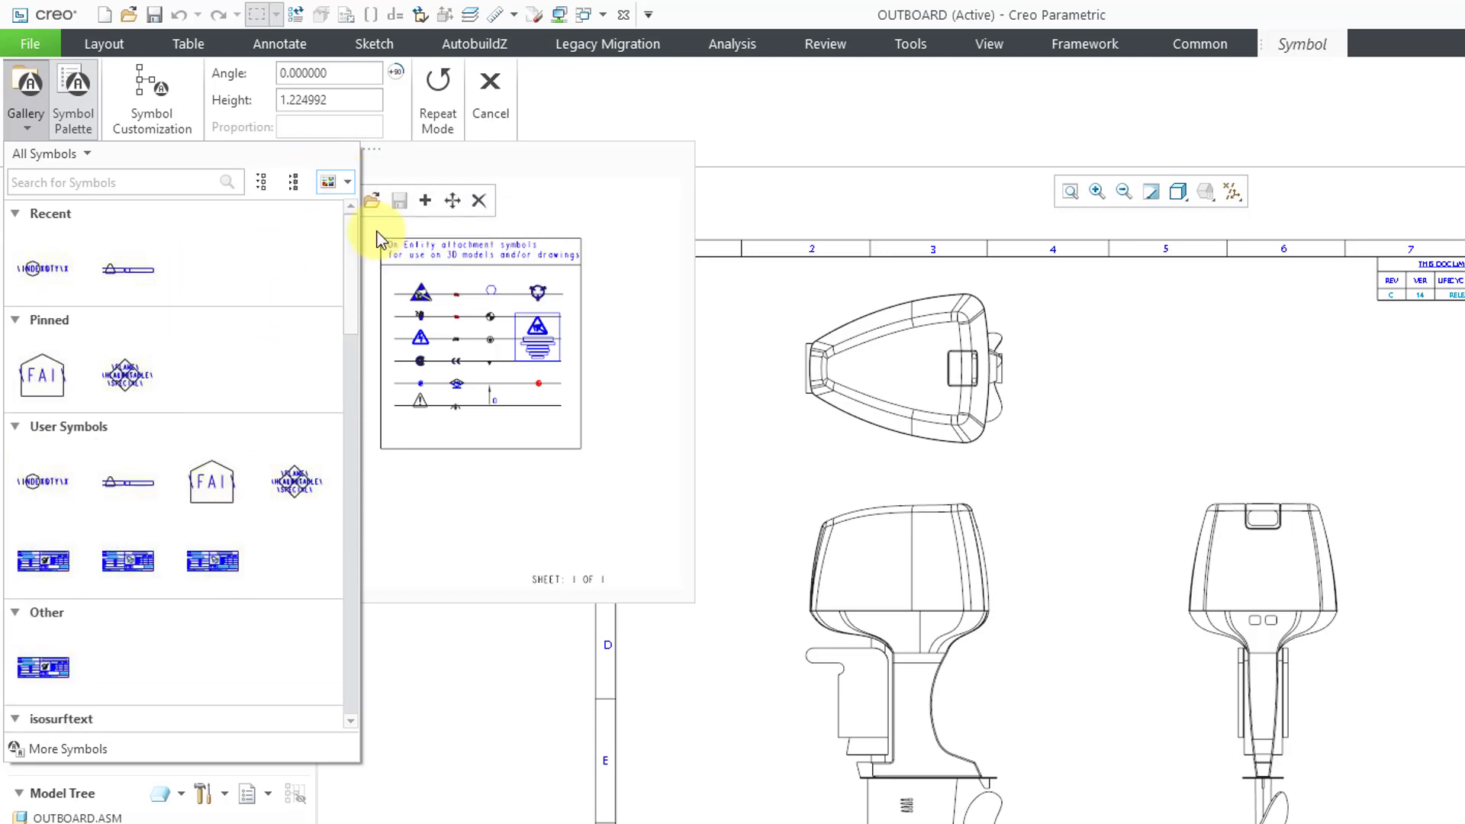
pyautogui.click(344, 184)
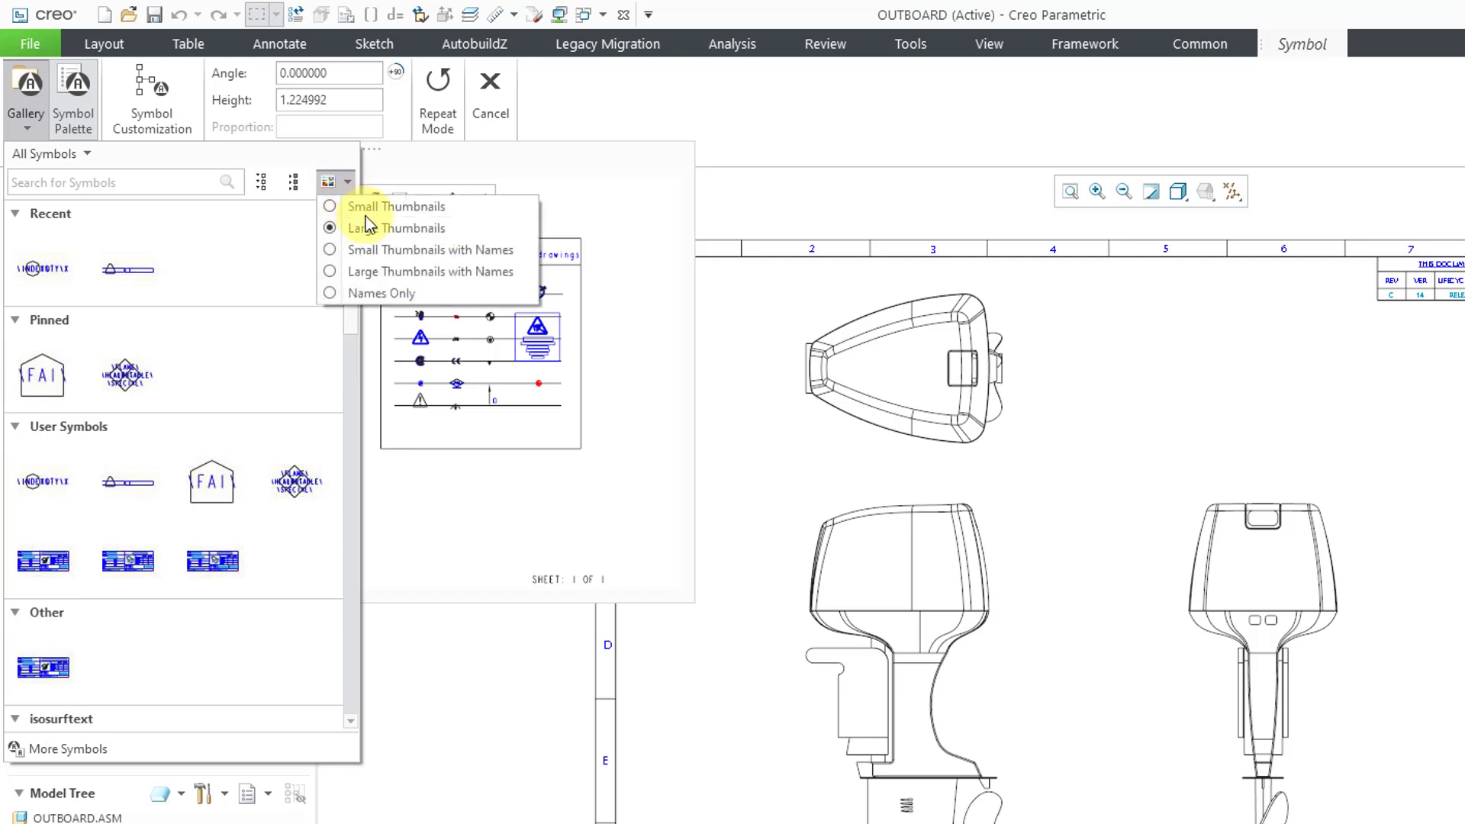
pyautogui.click(378, 250)
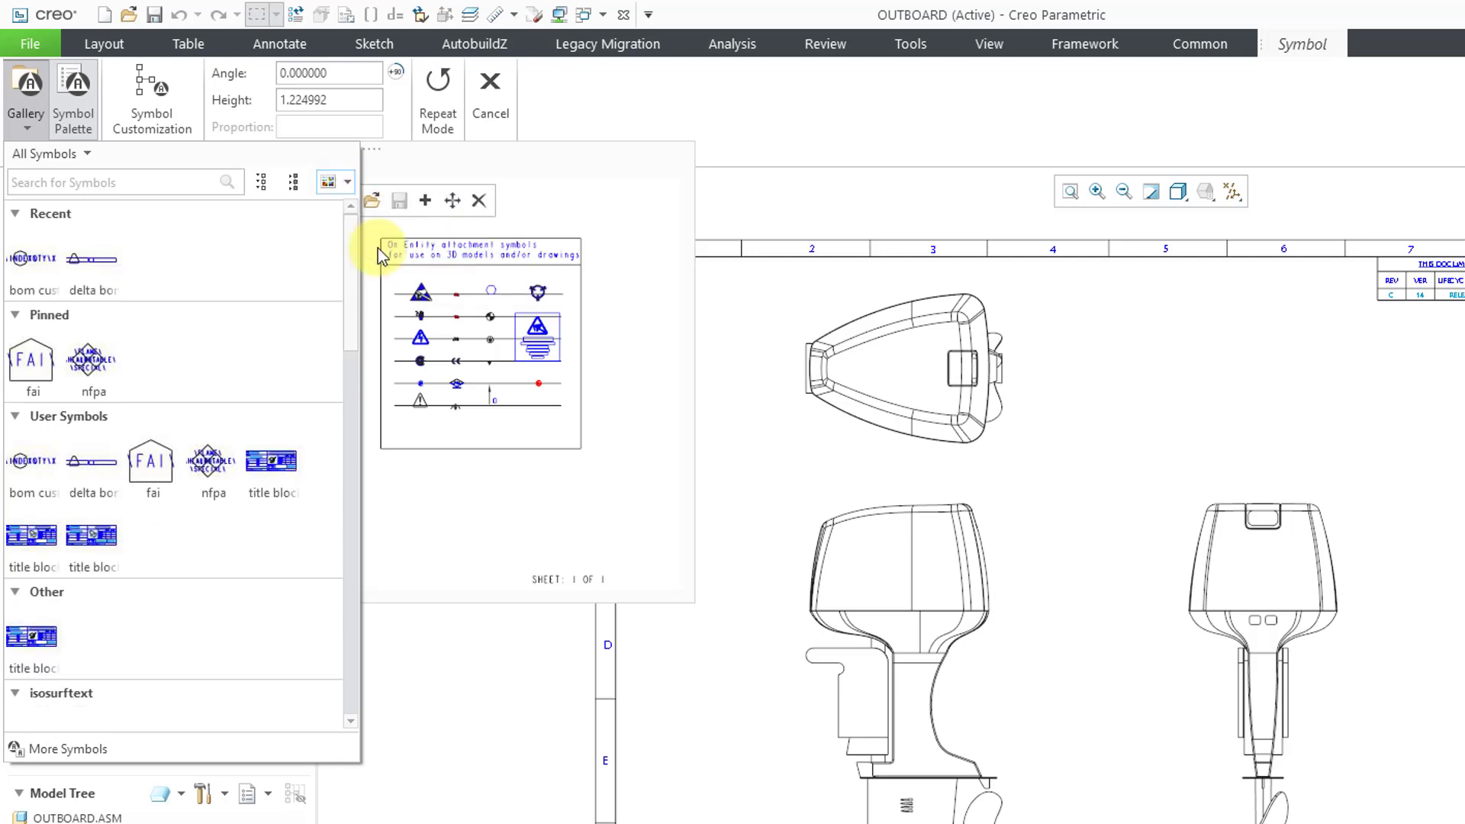
pyautogui.click(331, 189)
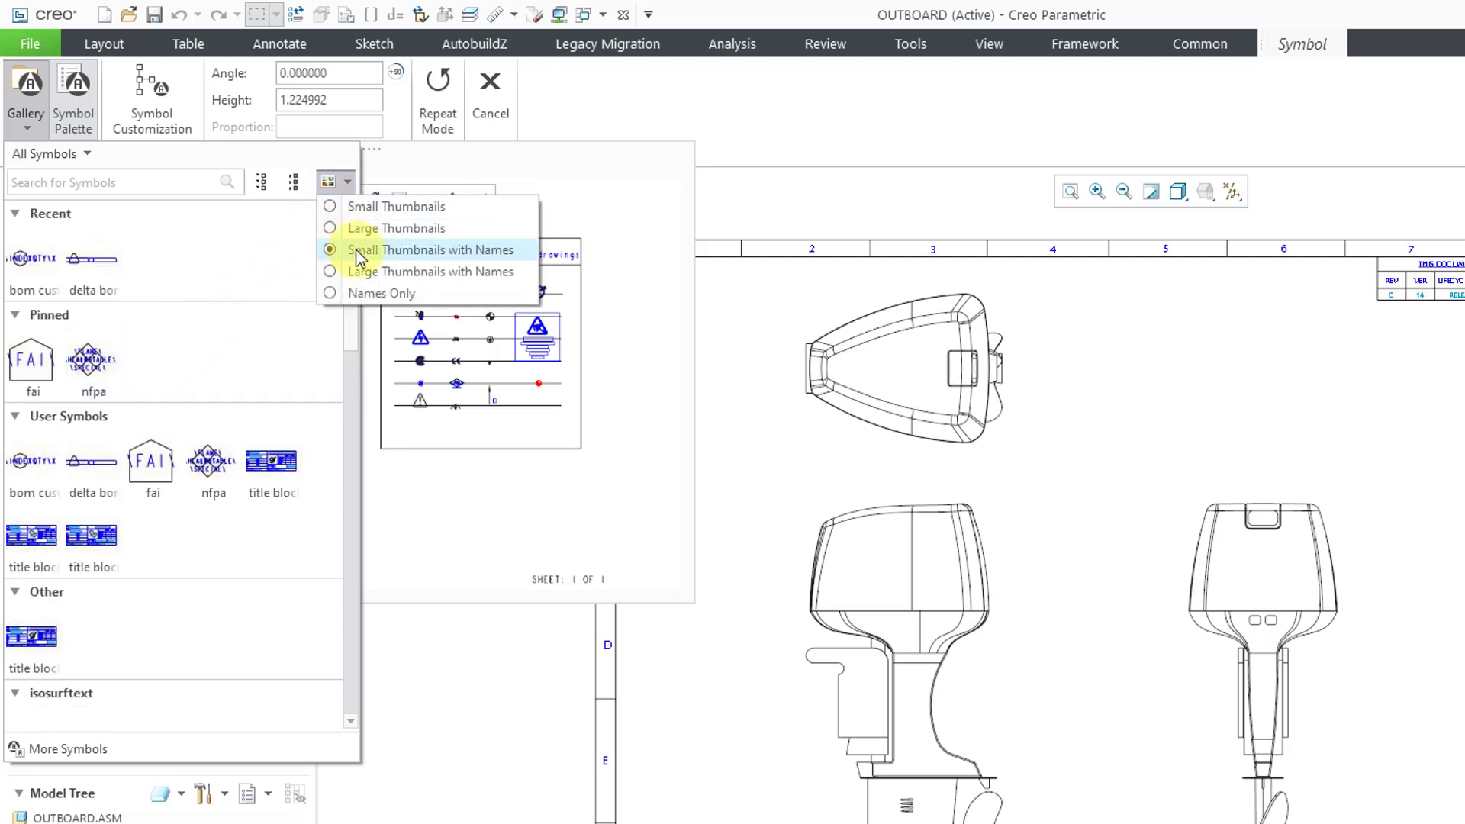
pyautogui.click(360, 270)
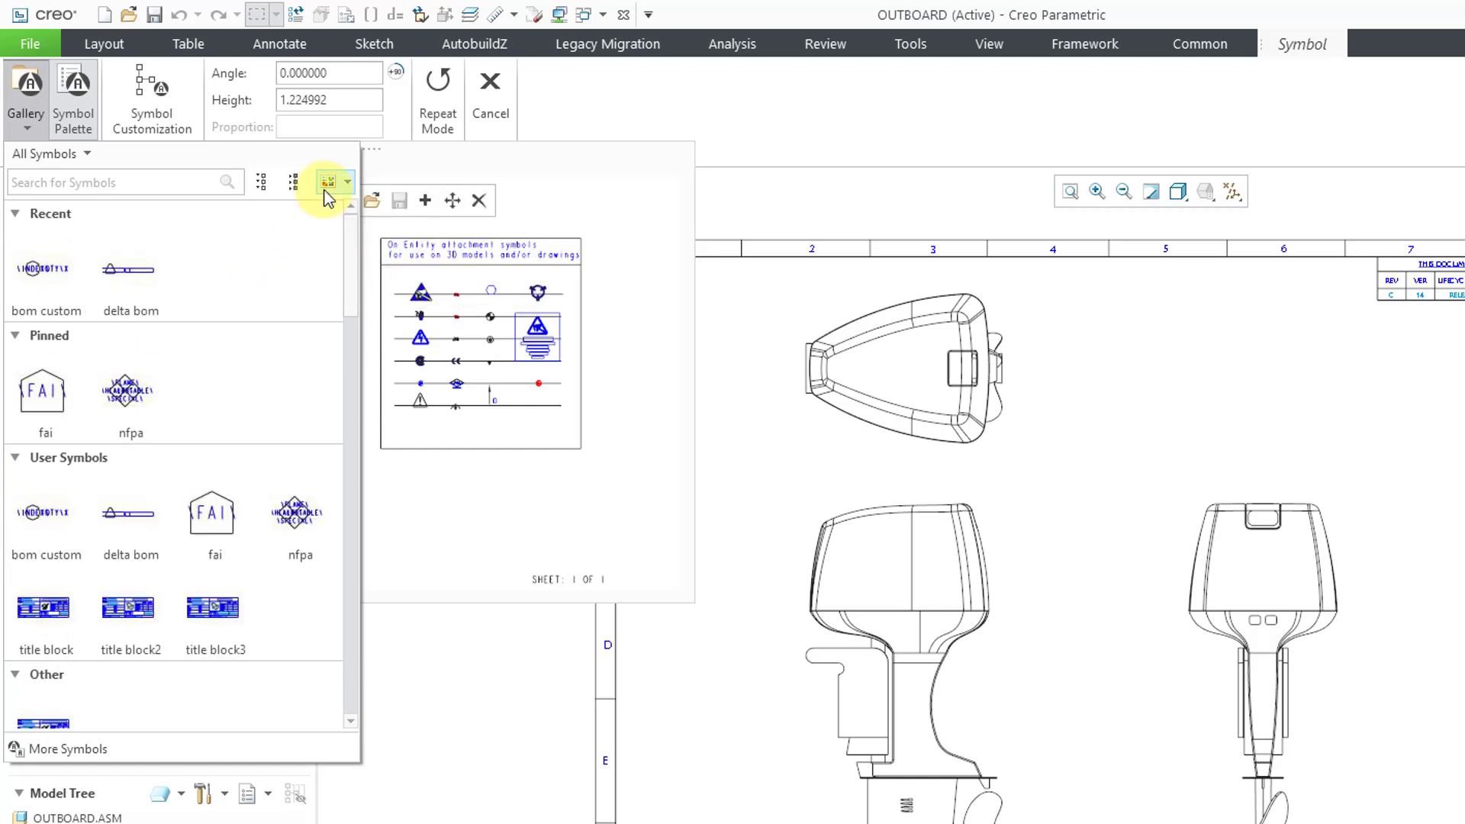
pyautogui.click(342, 181)
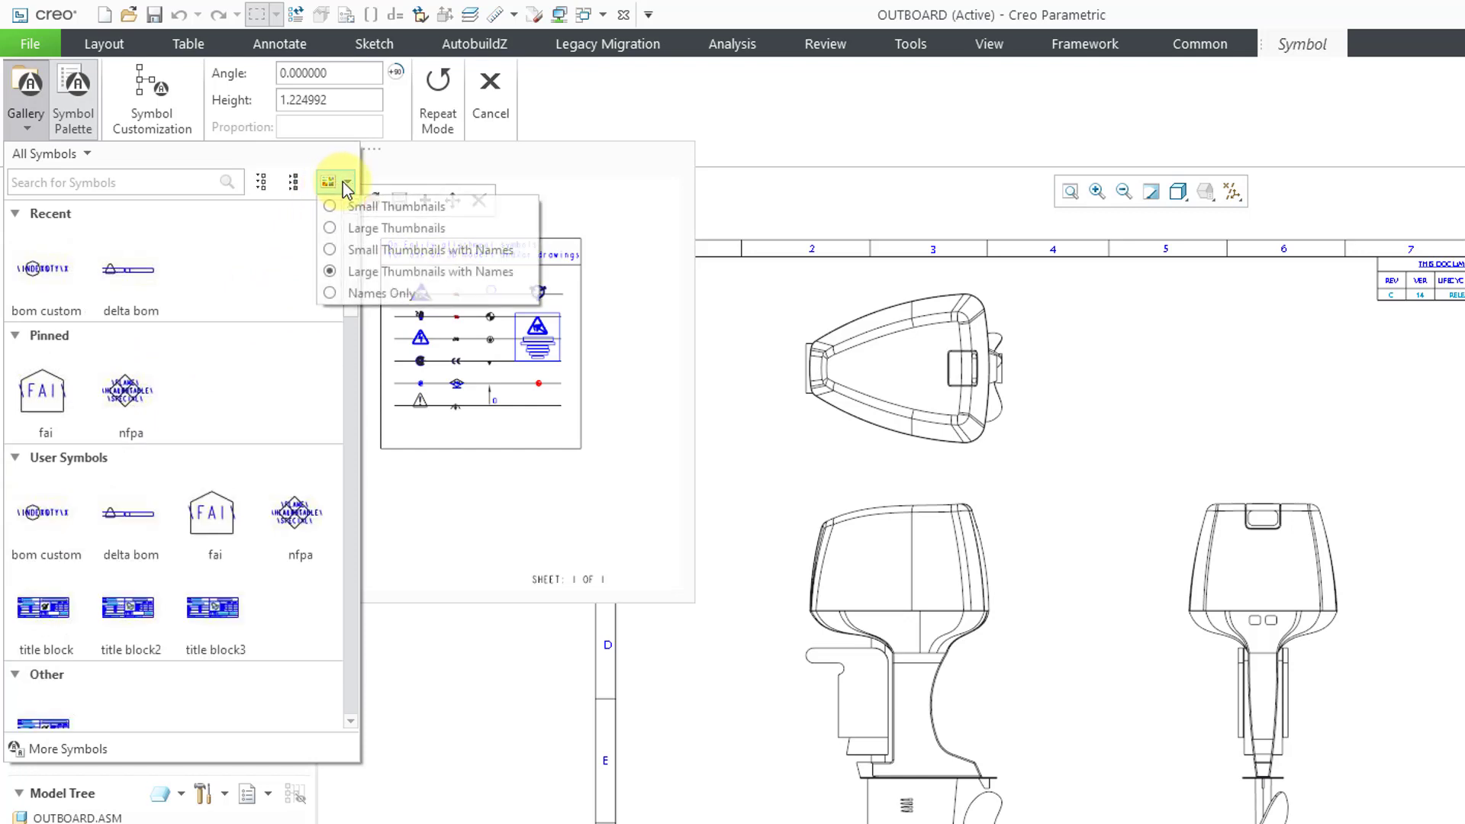
pyautogui.click(344, 290)
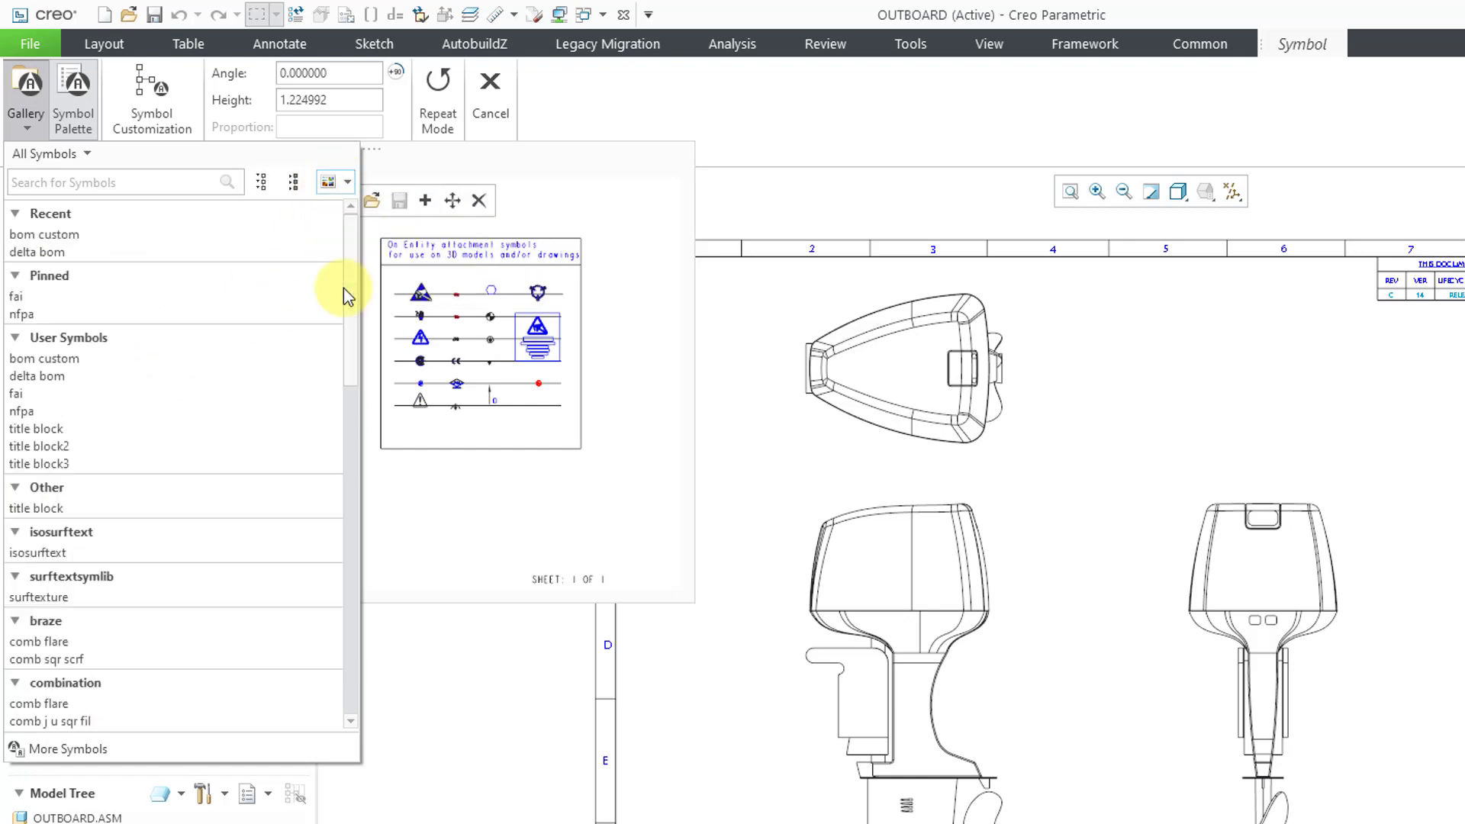
pyautogui.click(346, 186)
pyautogui.click(383, 272)
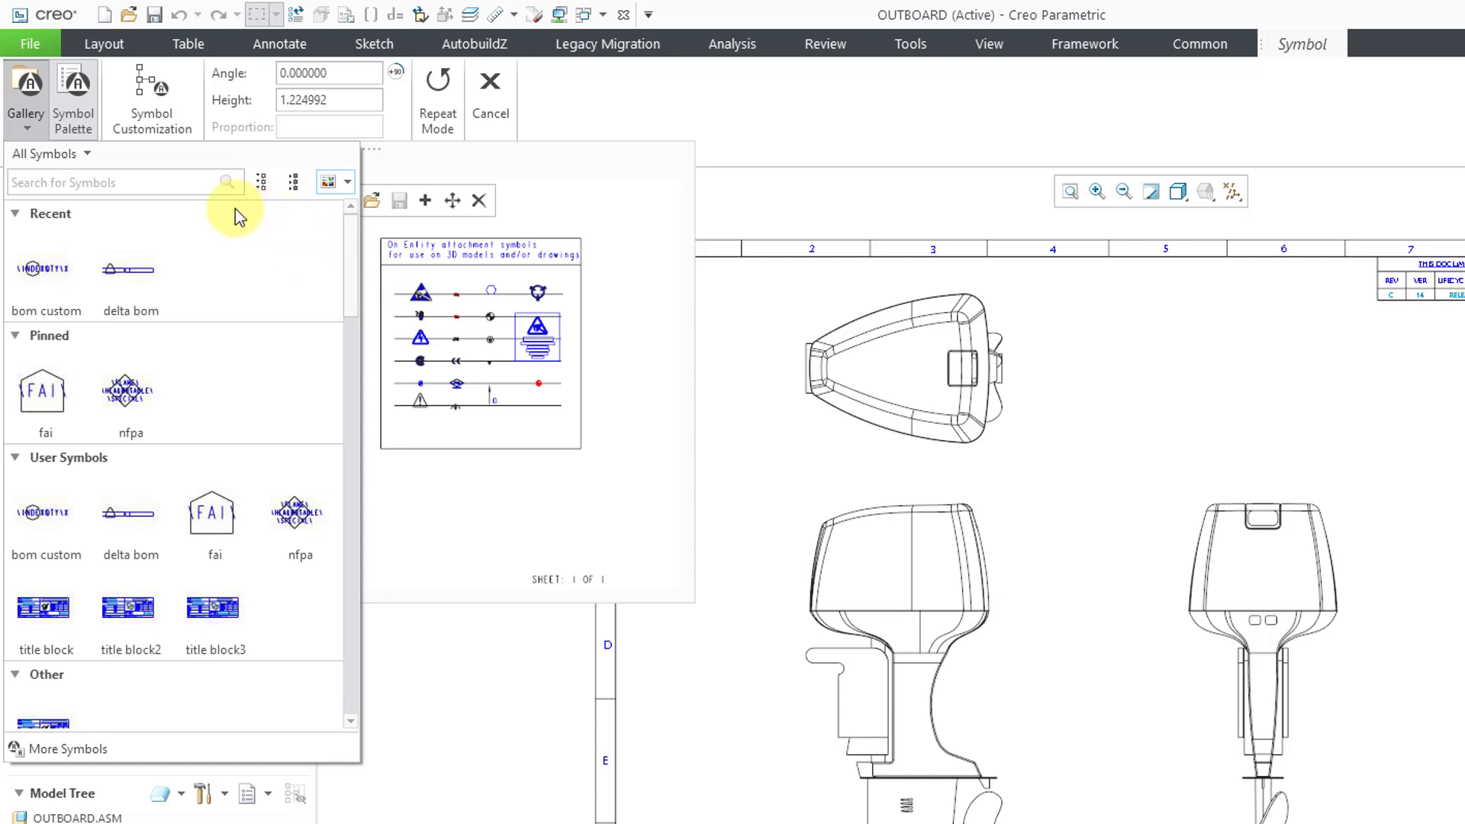
# Search the symbol gallery for "del" and clear the search
pyautogui.click(199, 182)
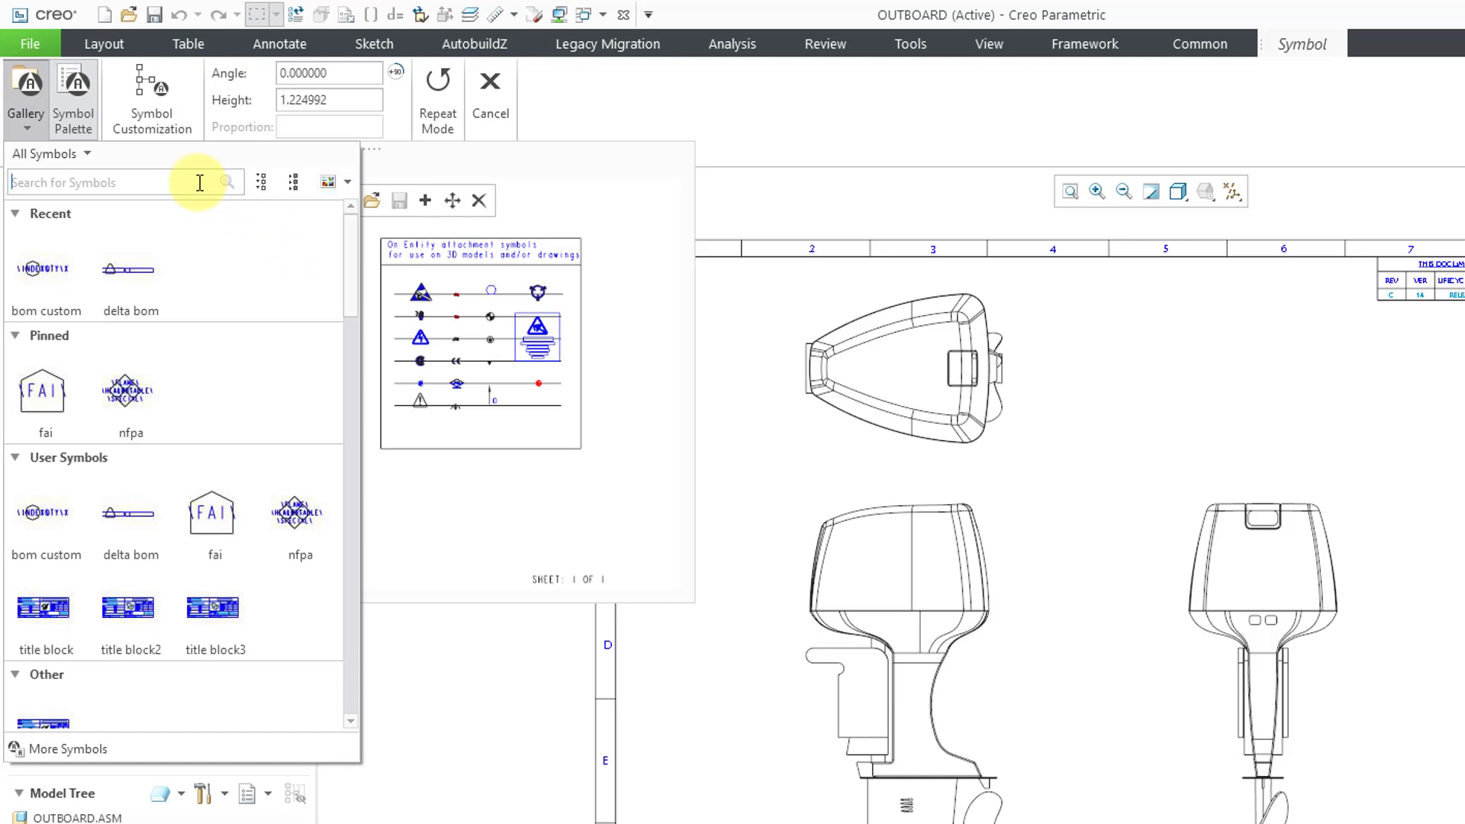
pyautogui.write('de')
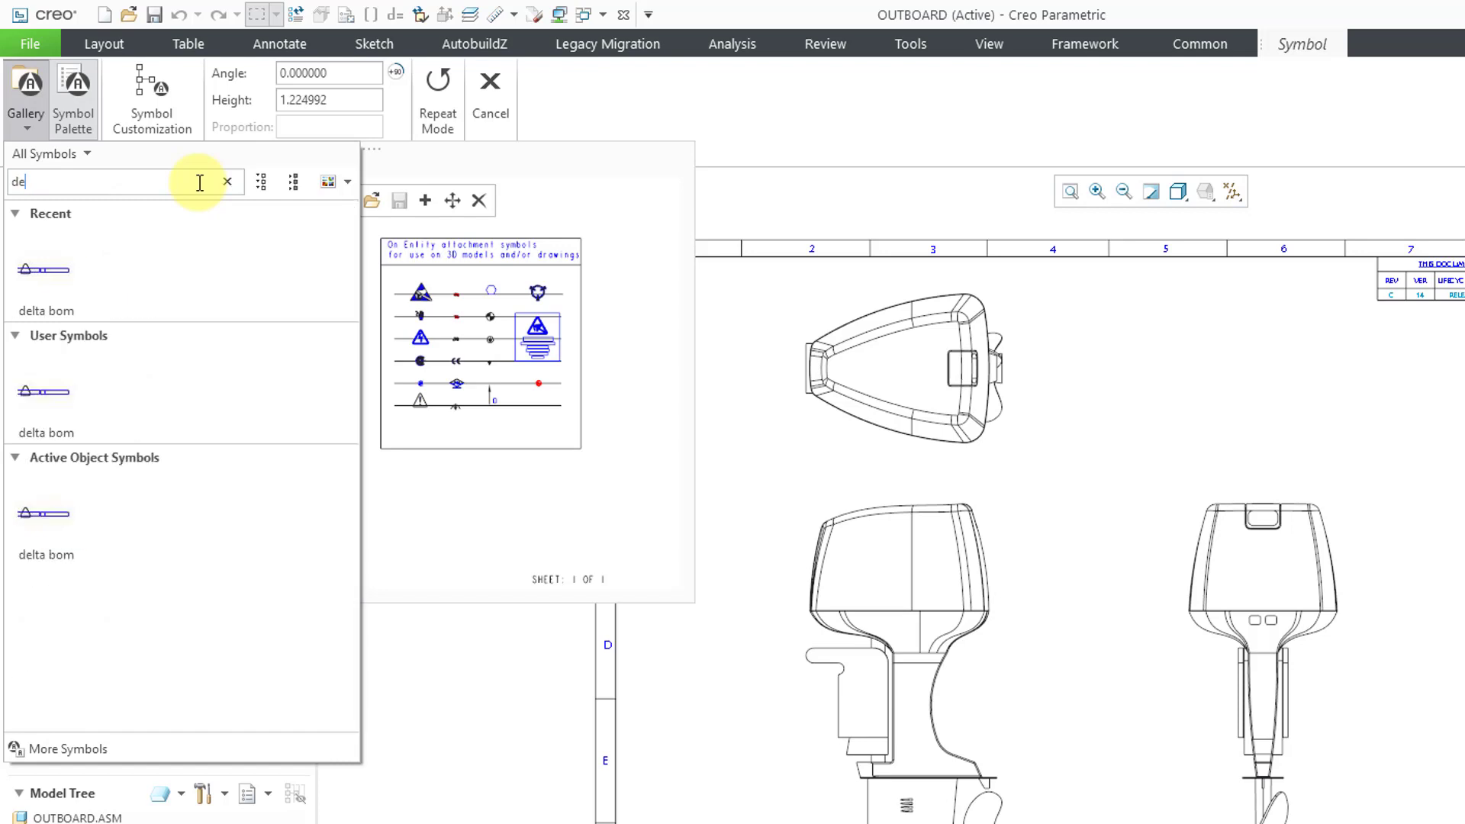
pyautogui.write('l')
pyautogui.click(225, 181)
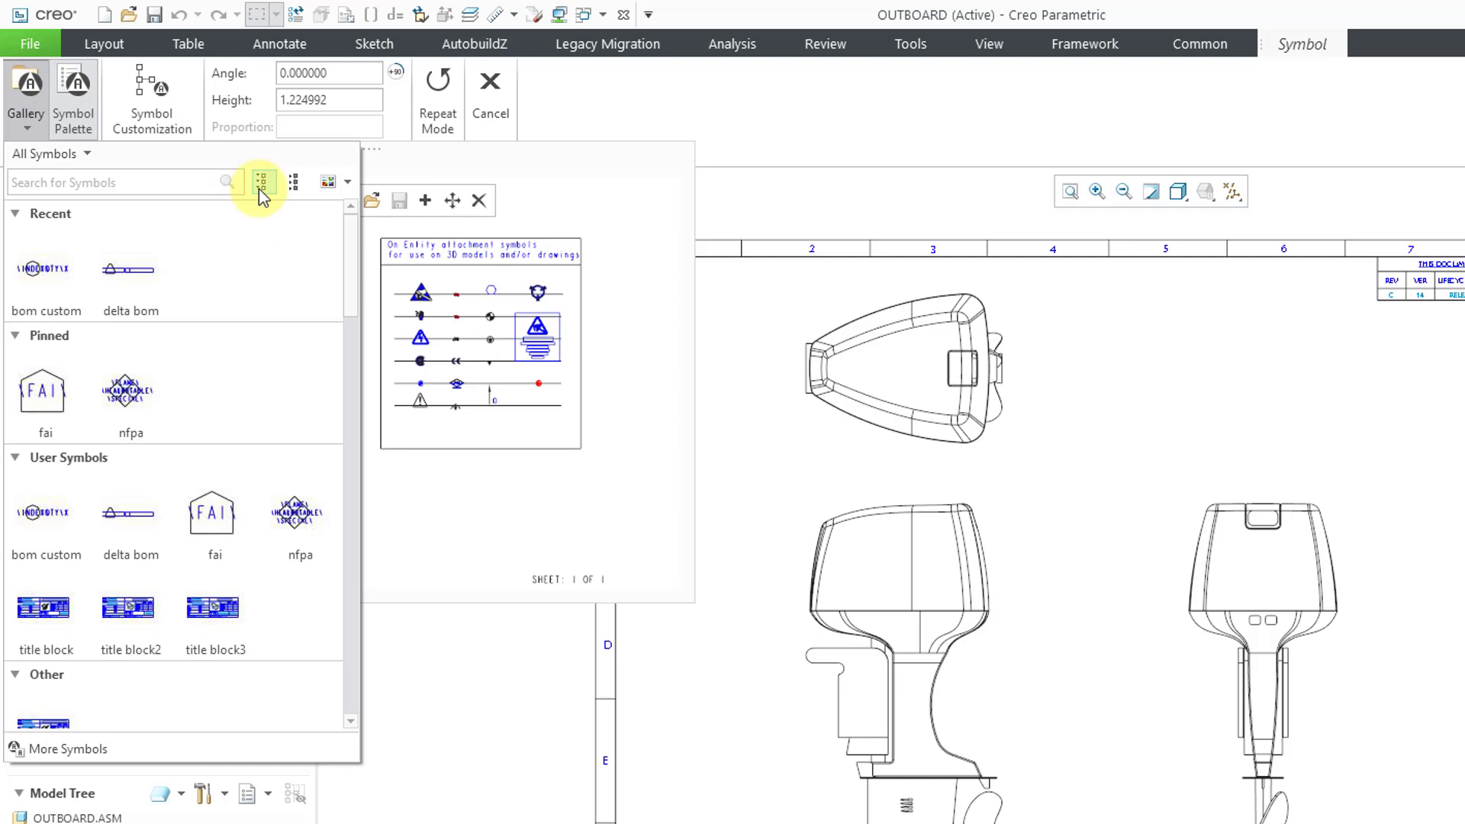
# Expand only the Pinned gallery group and place its fai symbol above the right view, with its leader on the cover's top edge
pyautogui.click(296, 185)
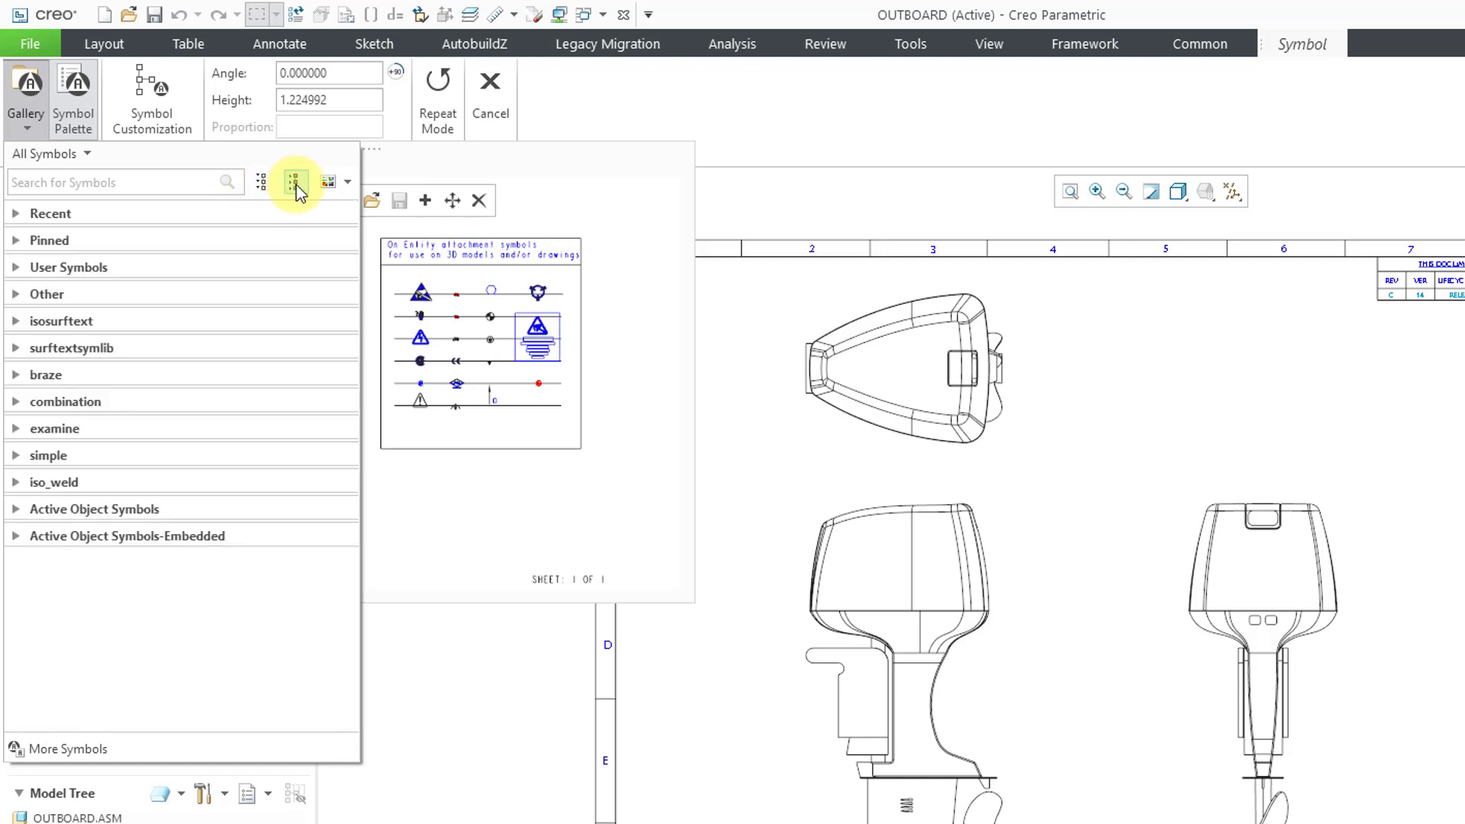
pyautogui.click(16, 241)
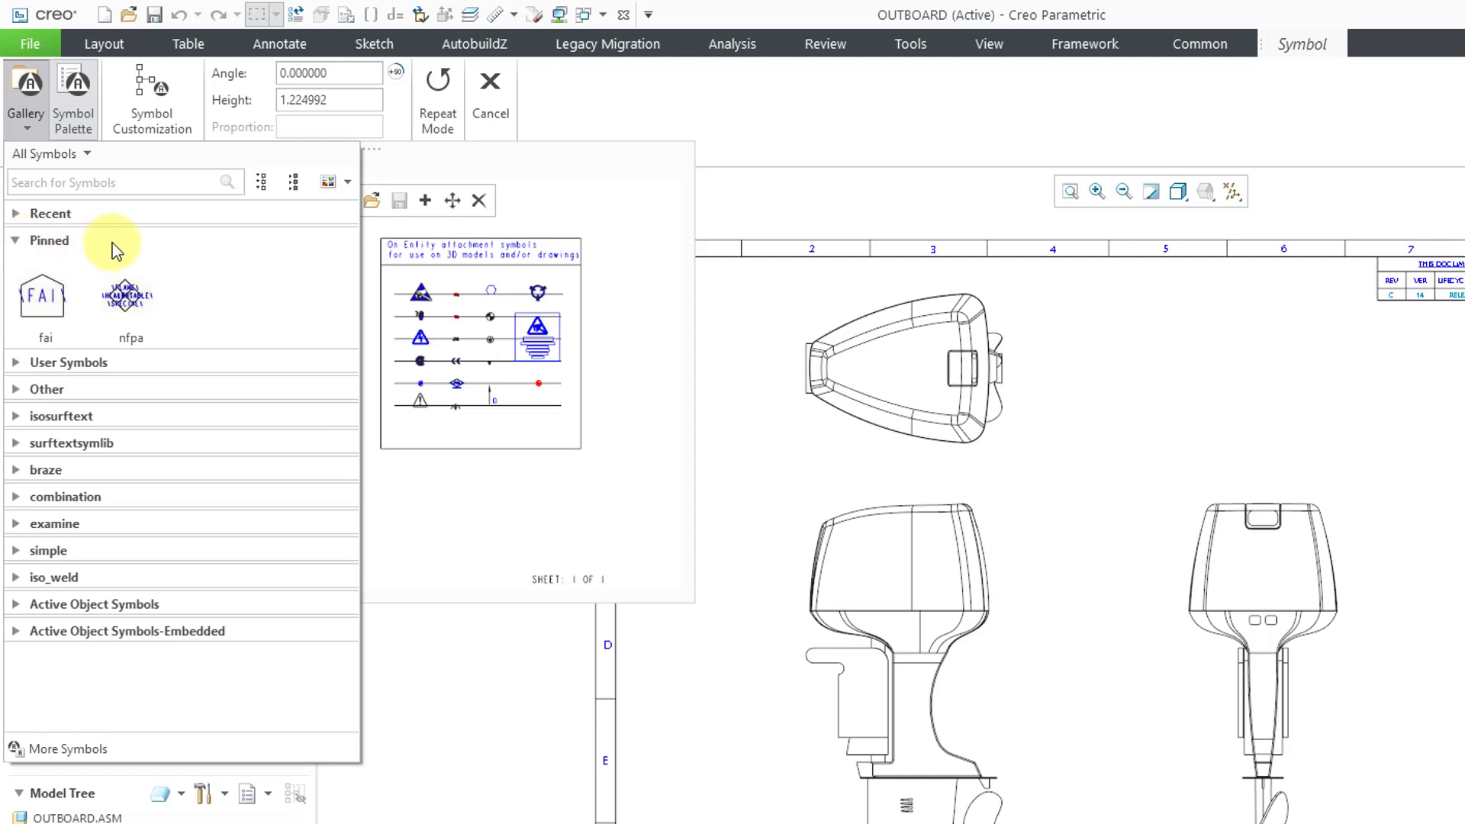
pyautogui.click(49, 301)
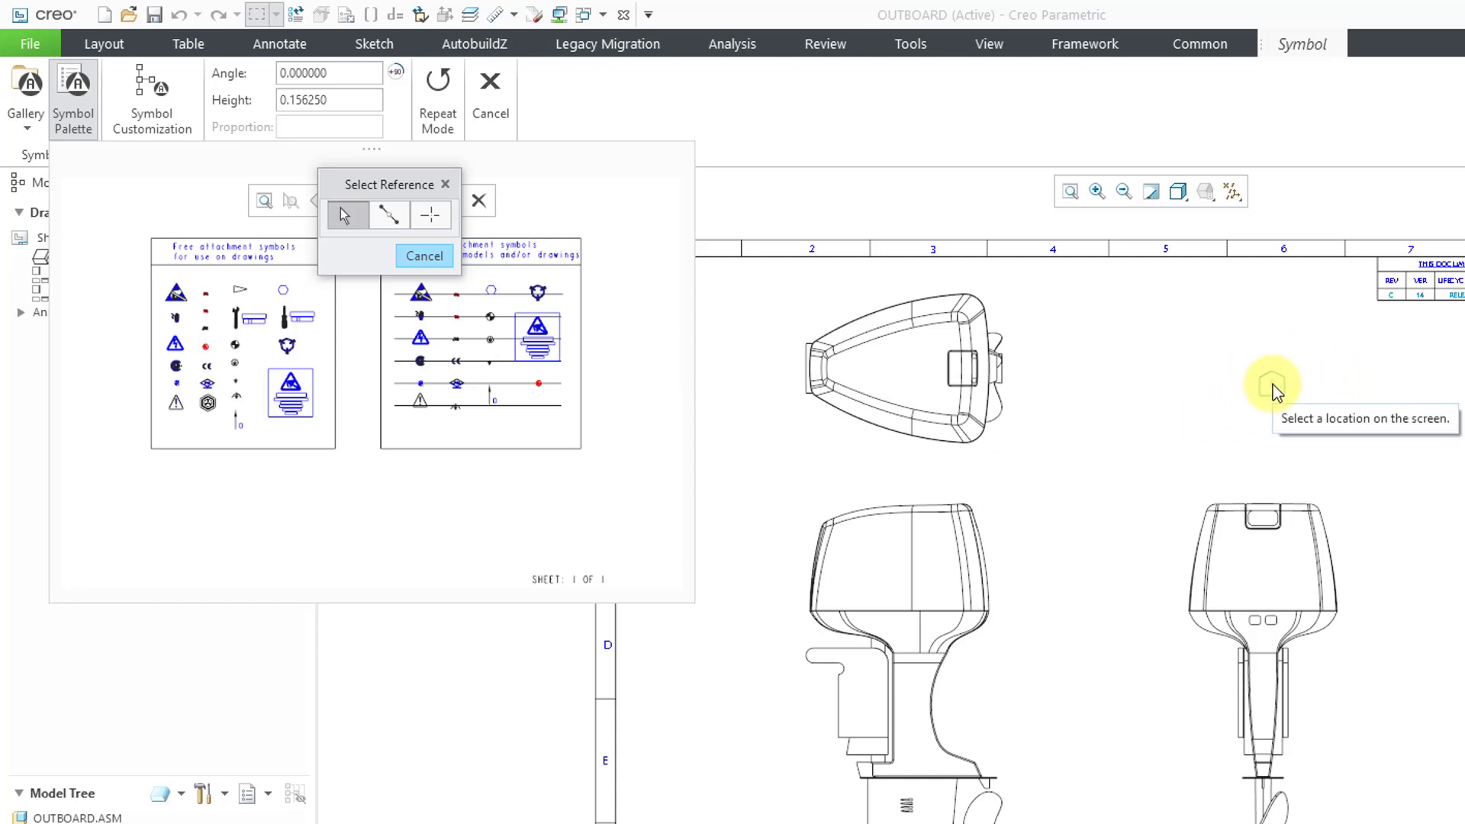
pyautogui.click(72, 107)
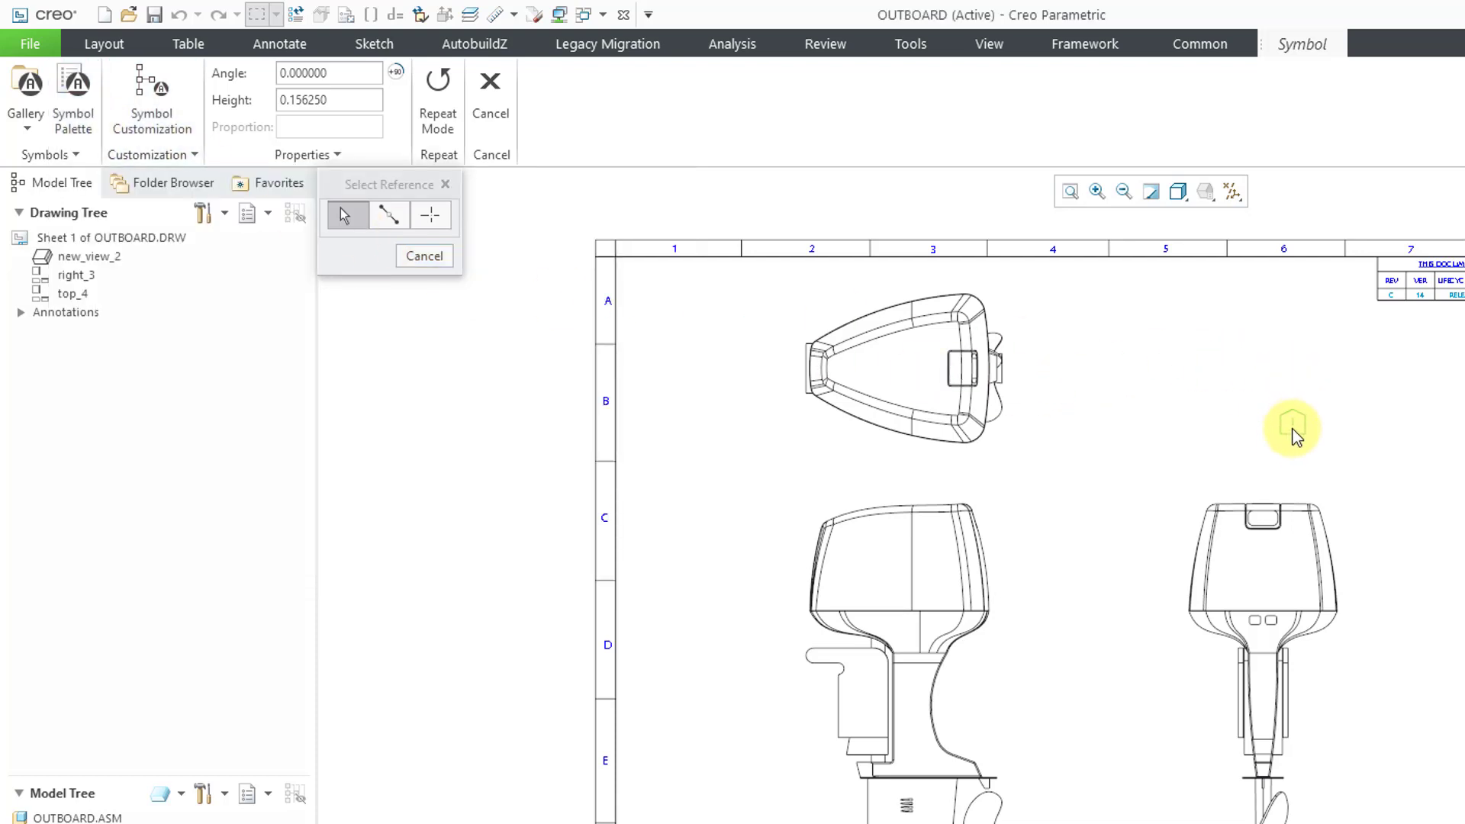
pyautogui.click(1298, 499)
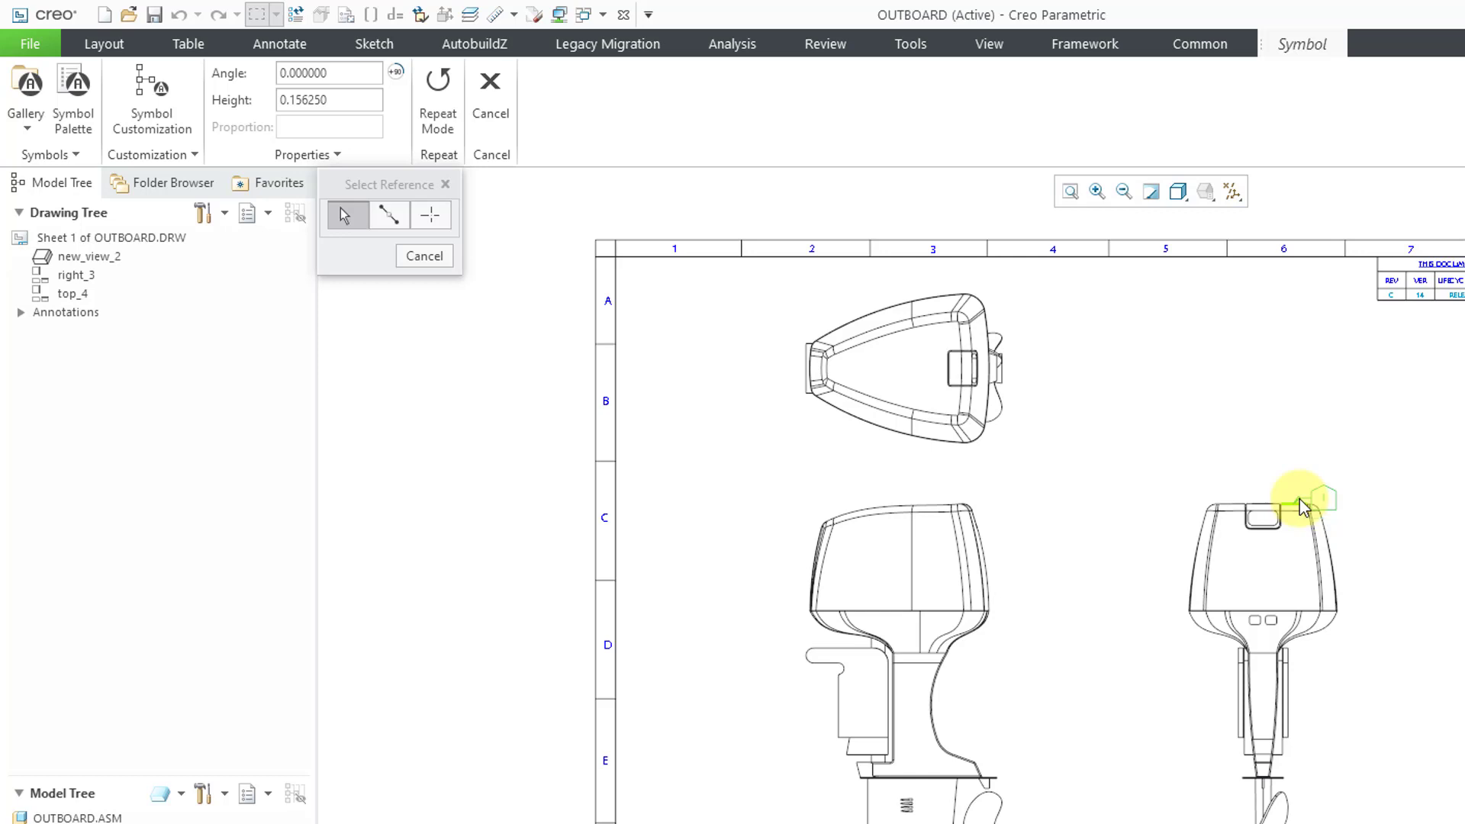
pyautogui.click(1363, 427)
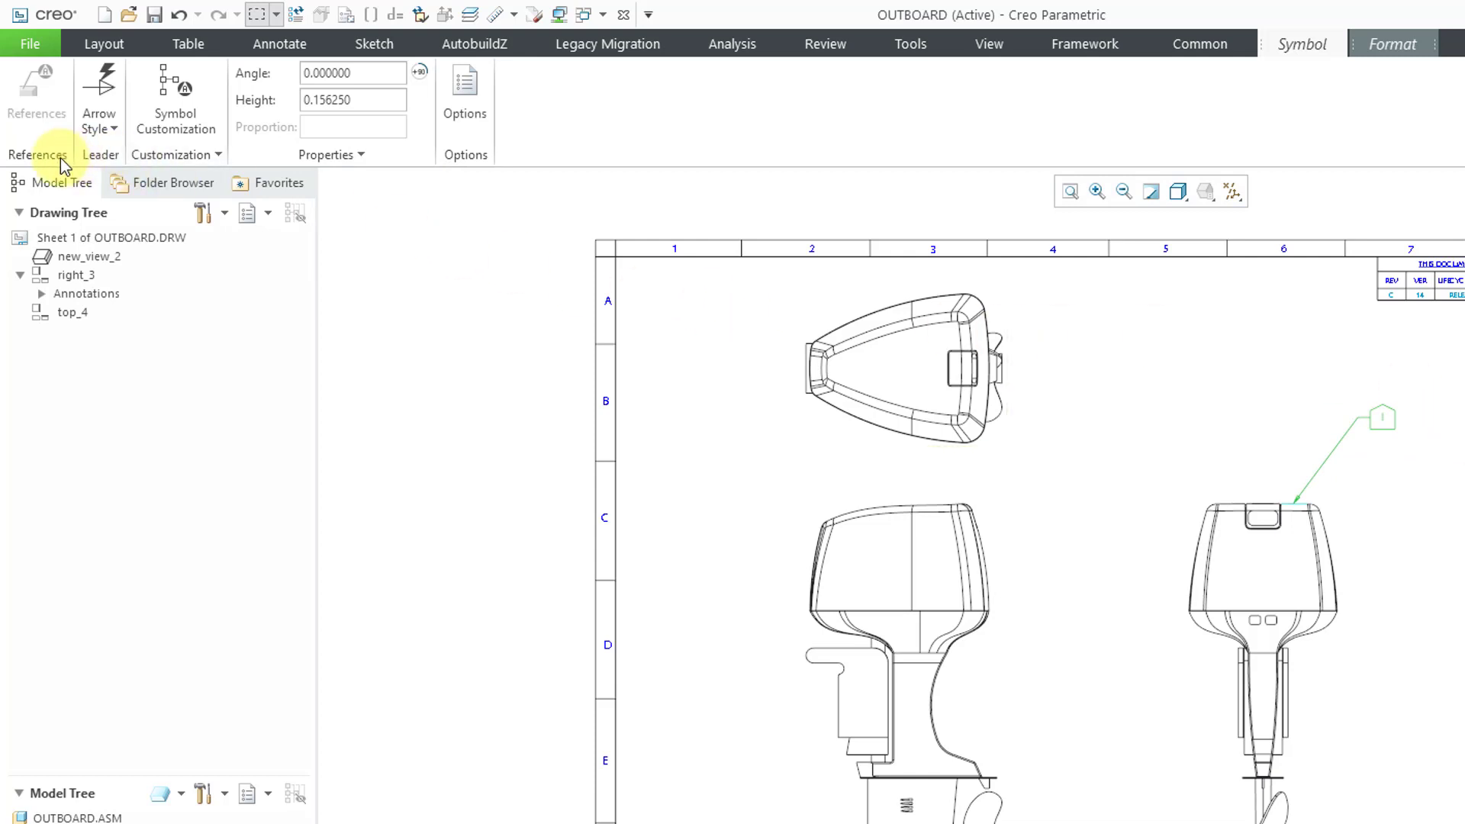
# Place a second fai symbol left of the side-profile view, with its leader ending at a free point in the empty space
pyautogui.rightClick(407, 316)
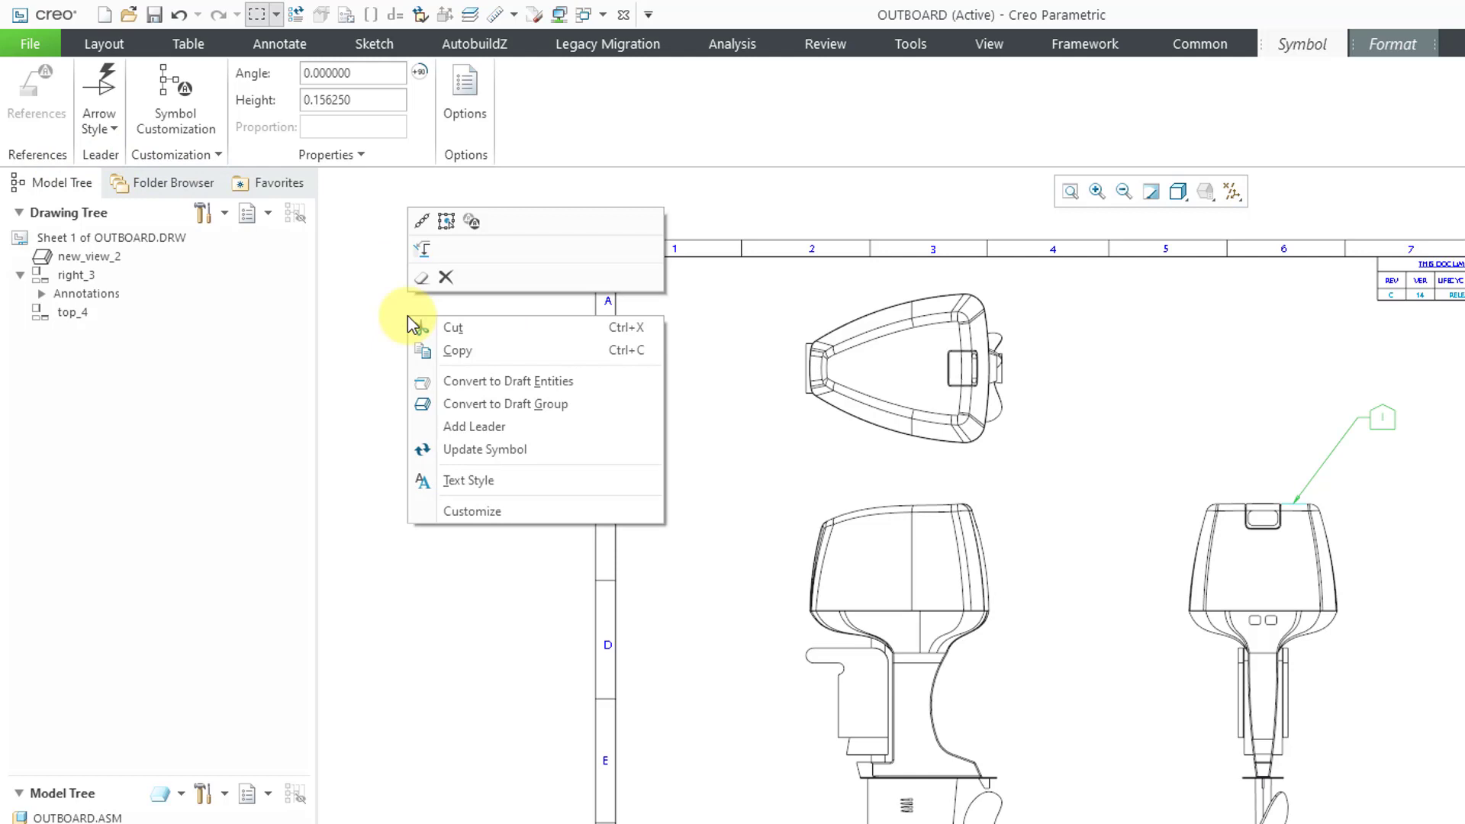
pyautogui.click(472, 223)
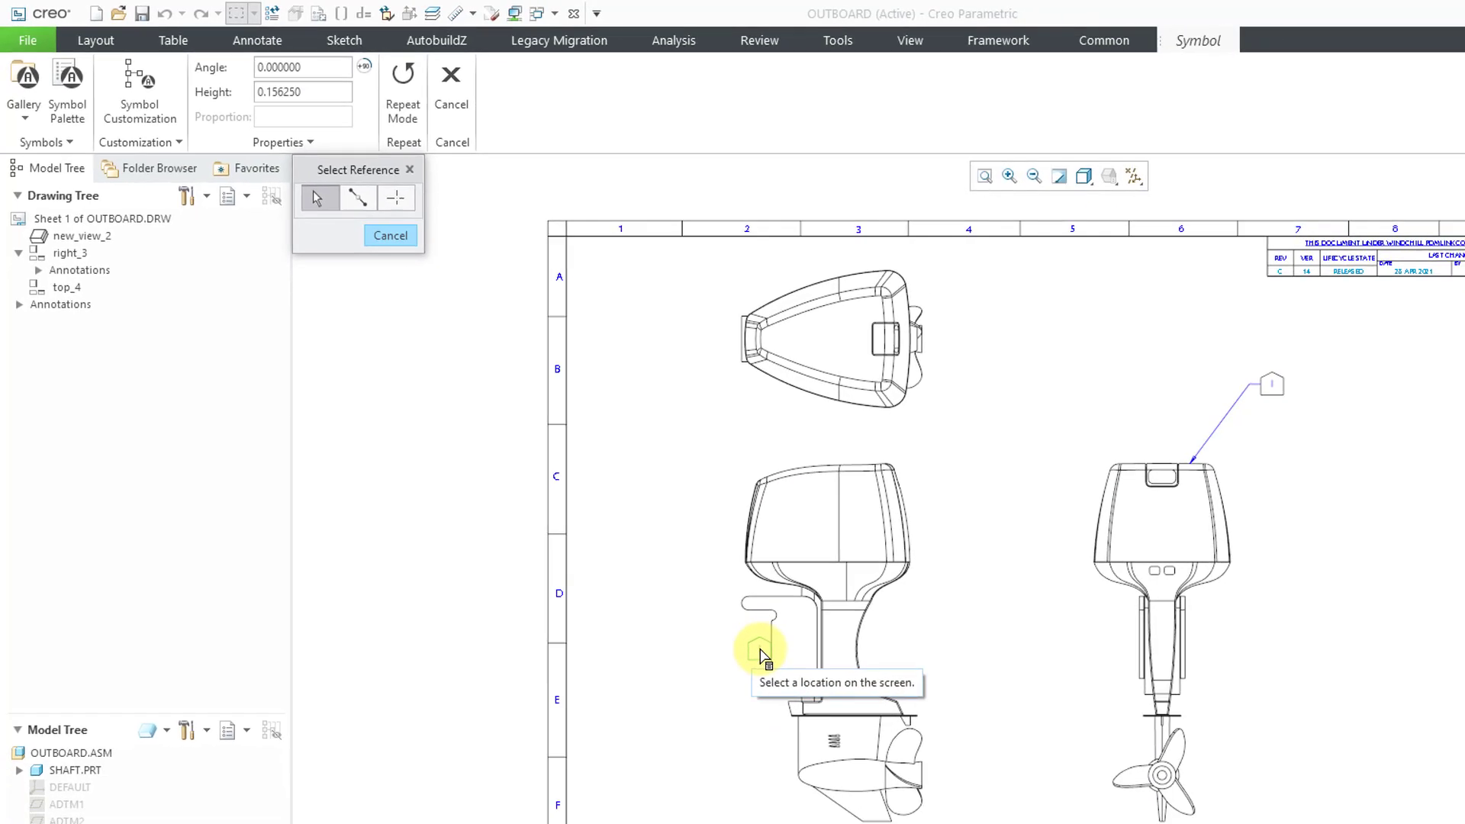
pyautogui.rightClick(631, 639)
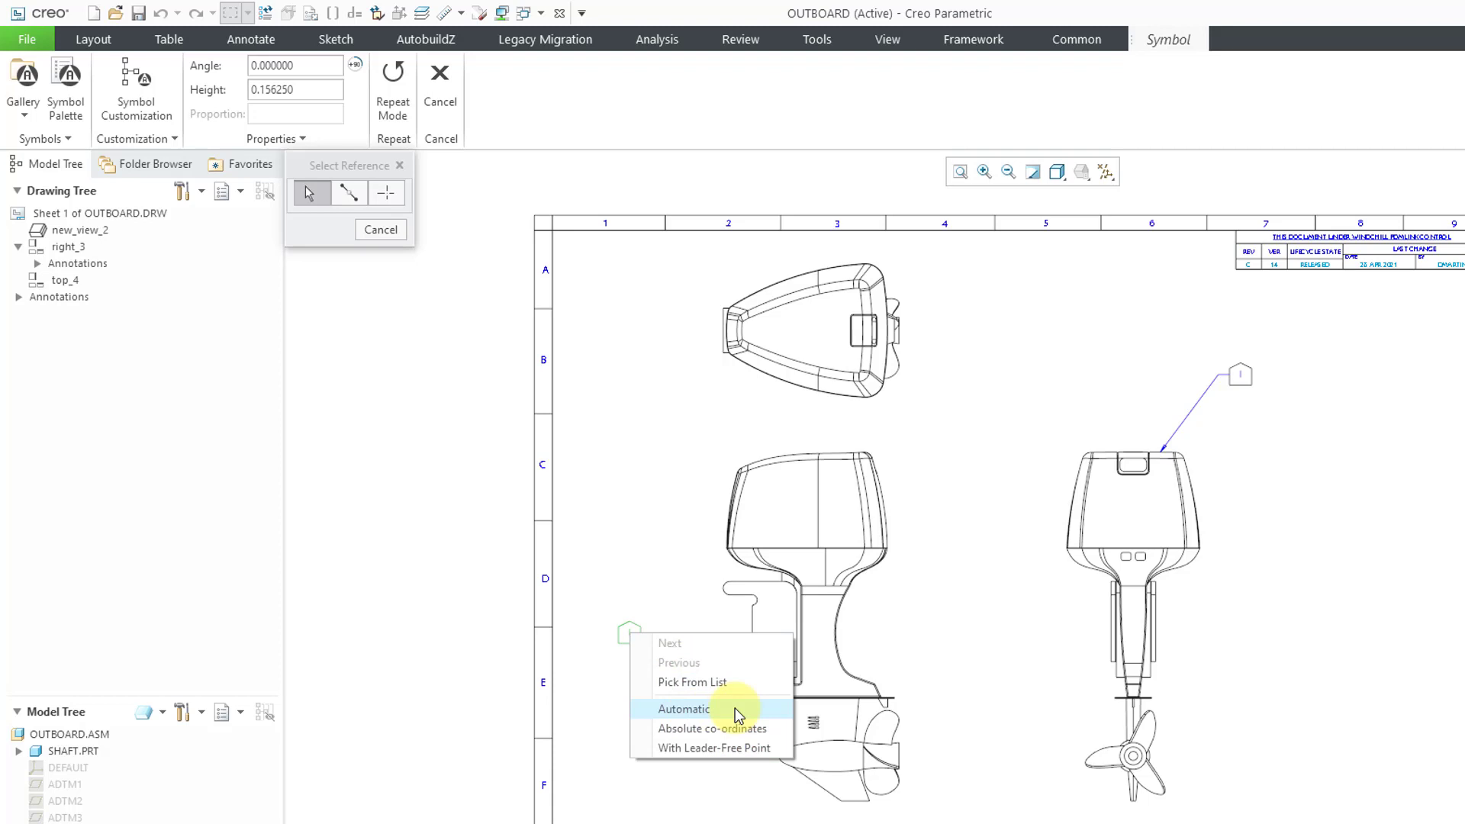
pyautogui.click(762, 749)
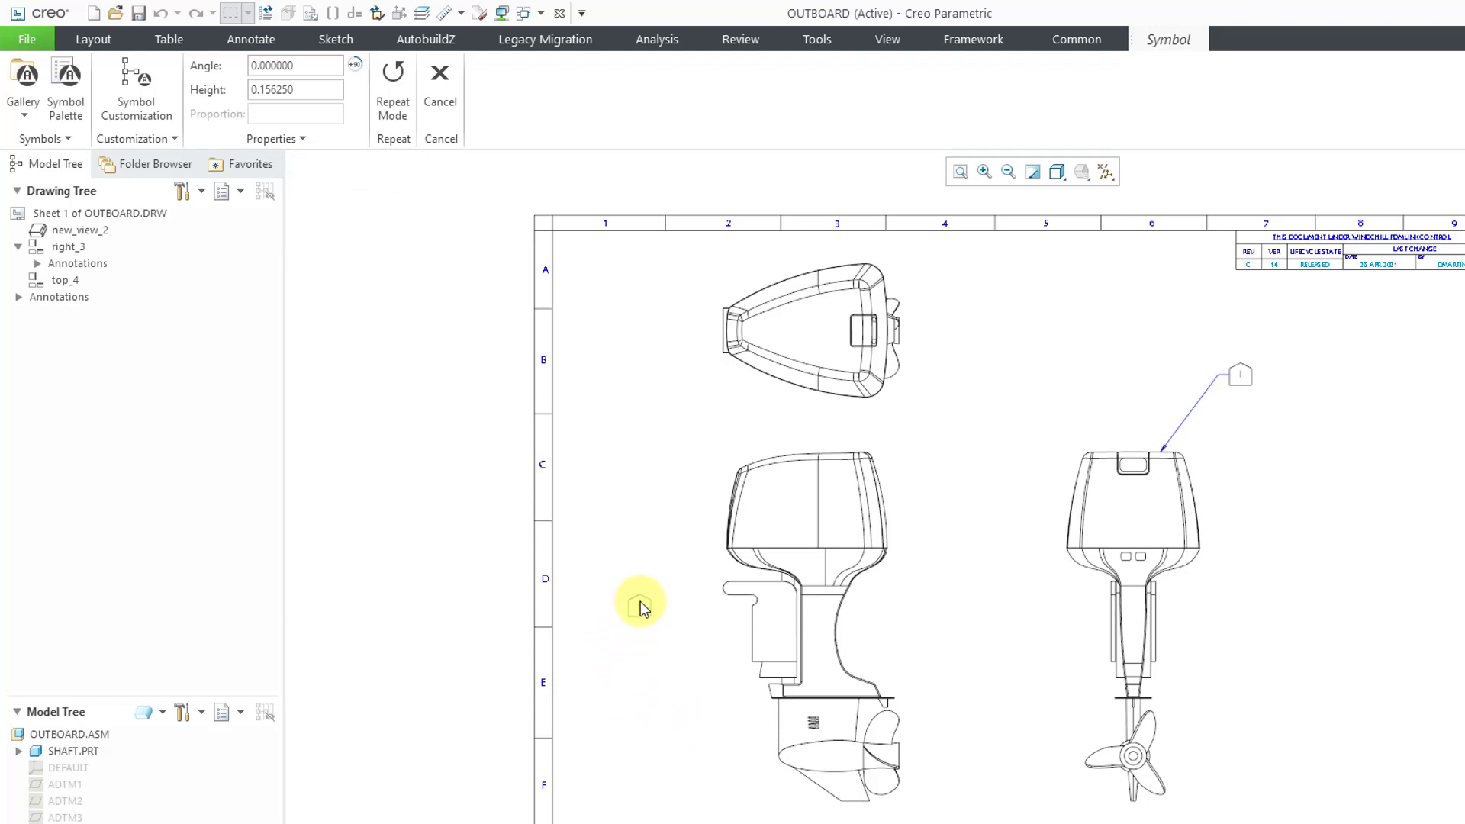
pyautogui.click(605, 576)
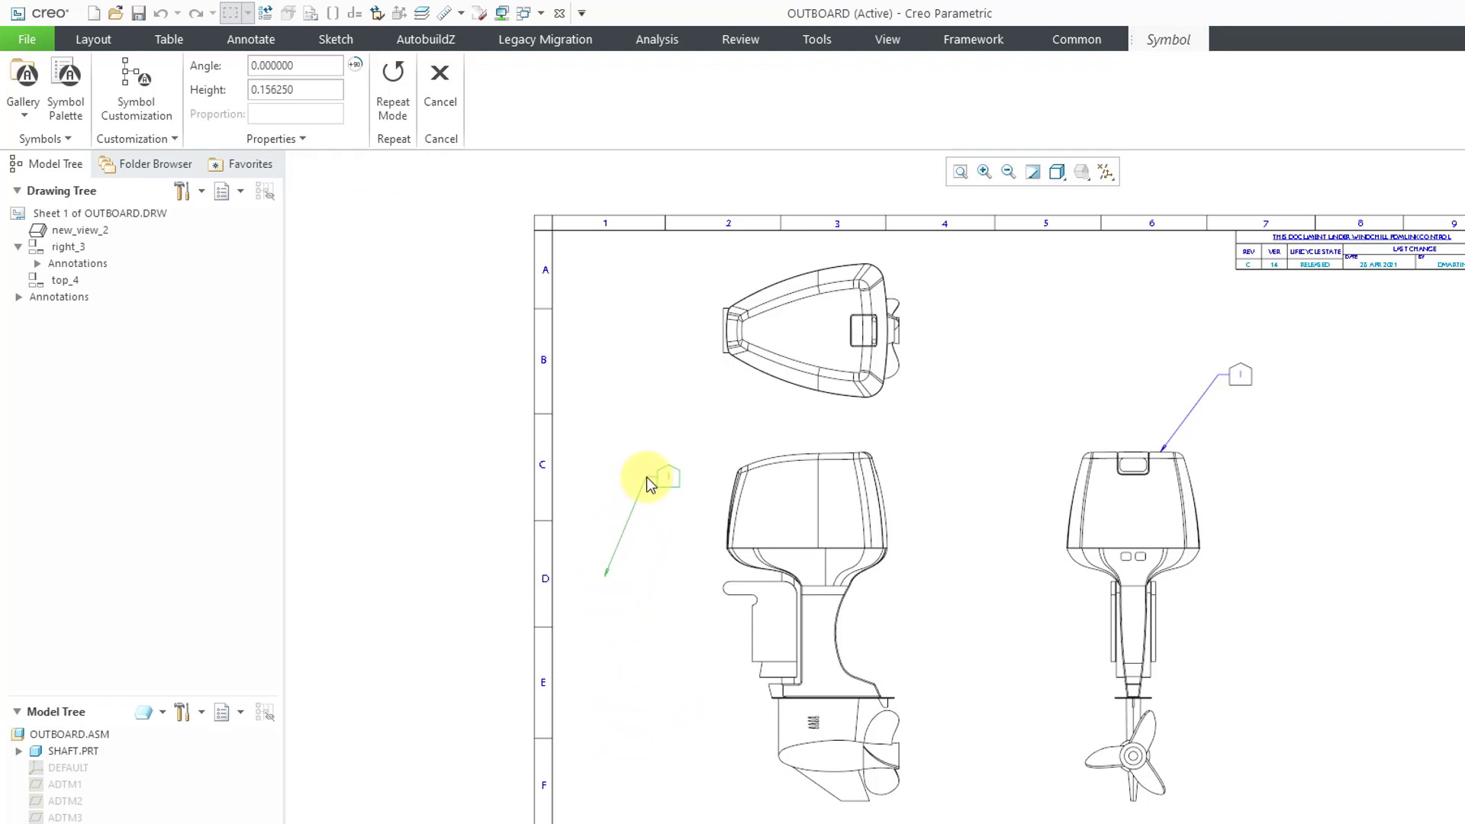
pyautogui.middleClick(653, 484)
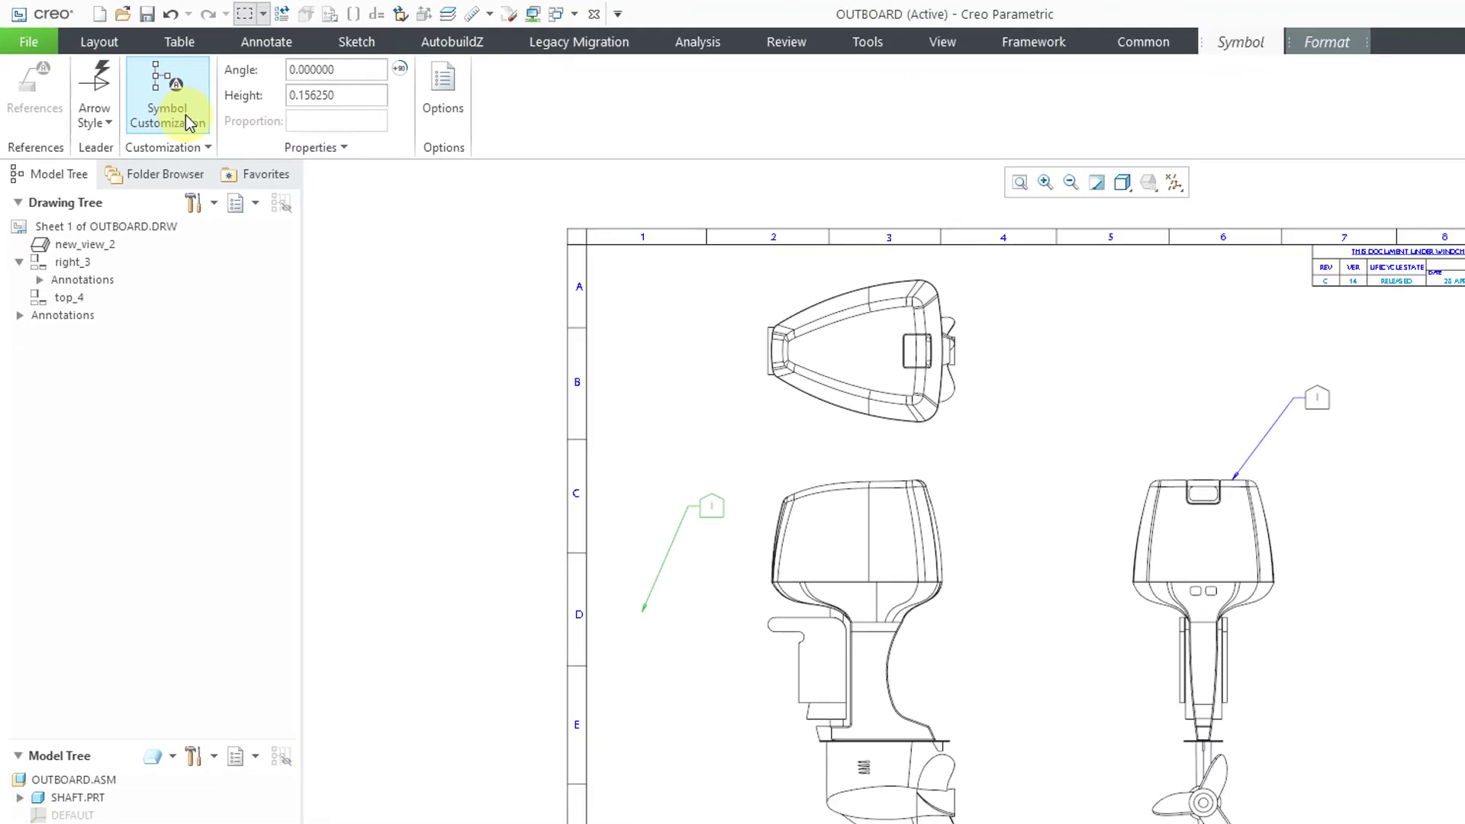
# Customize the new symbol by setting its FAI variable text to 2
pyautogui.click(188, 121)
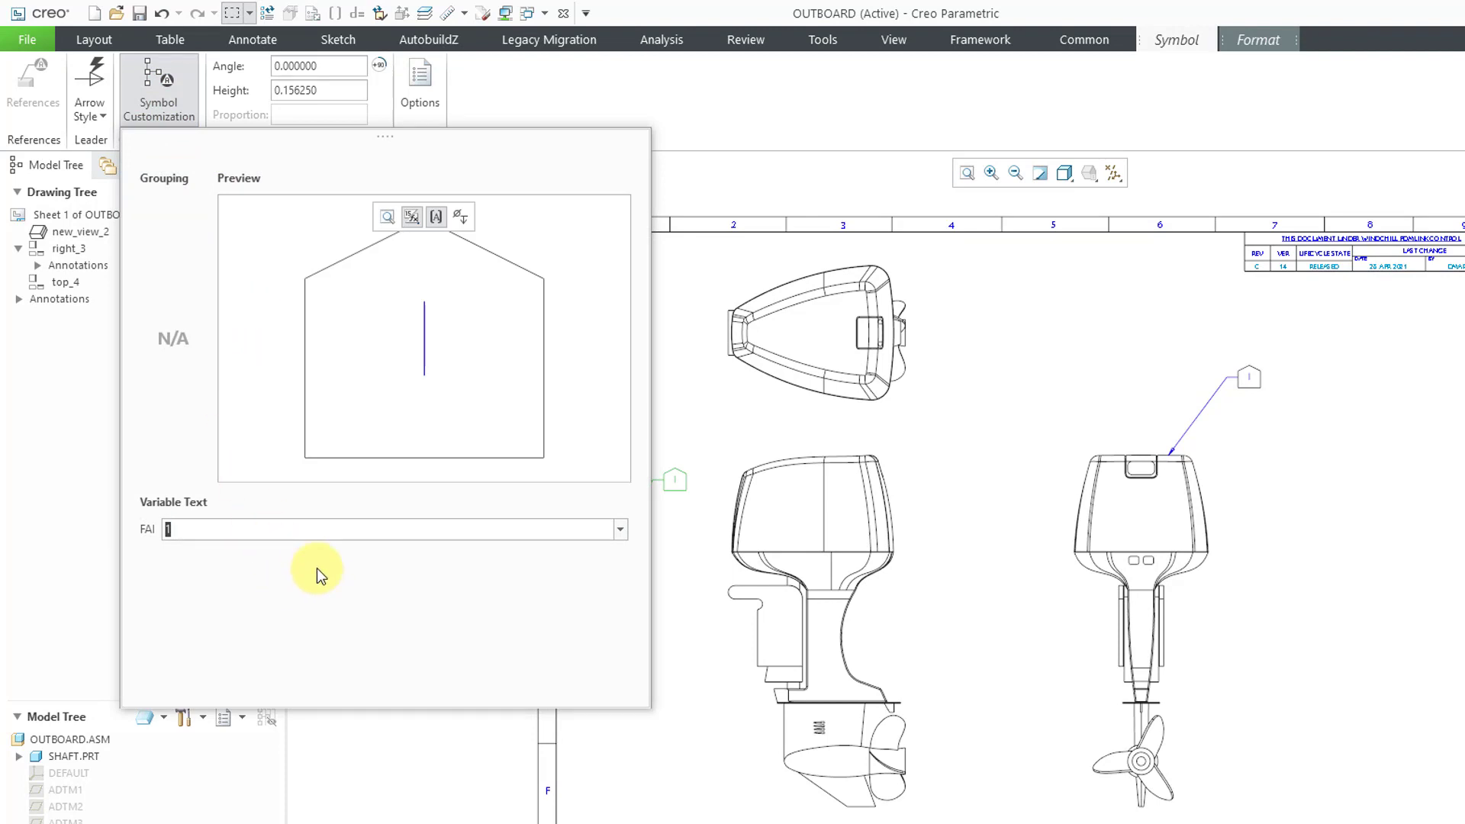
pyautogui.write('2')
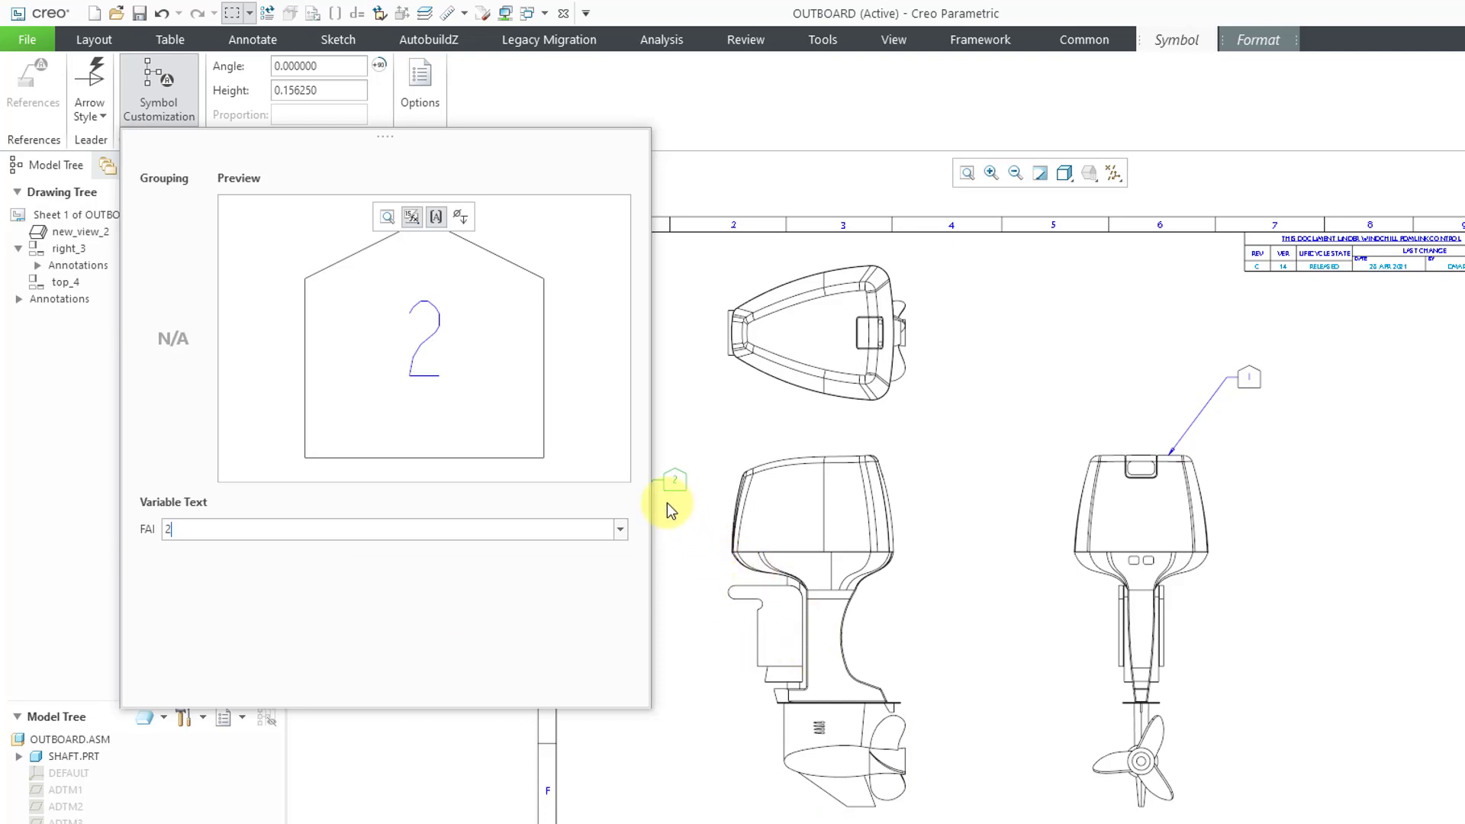
pyautogui.click(149, 94)
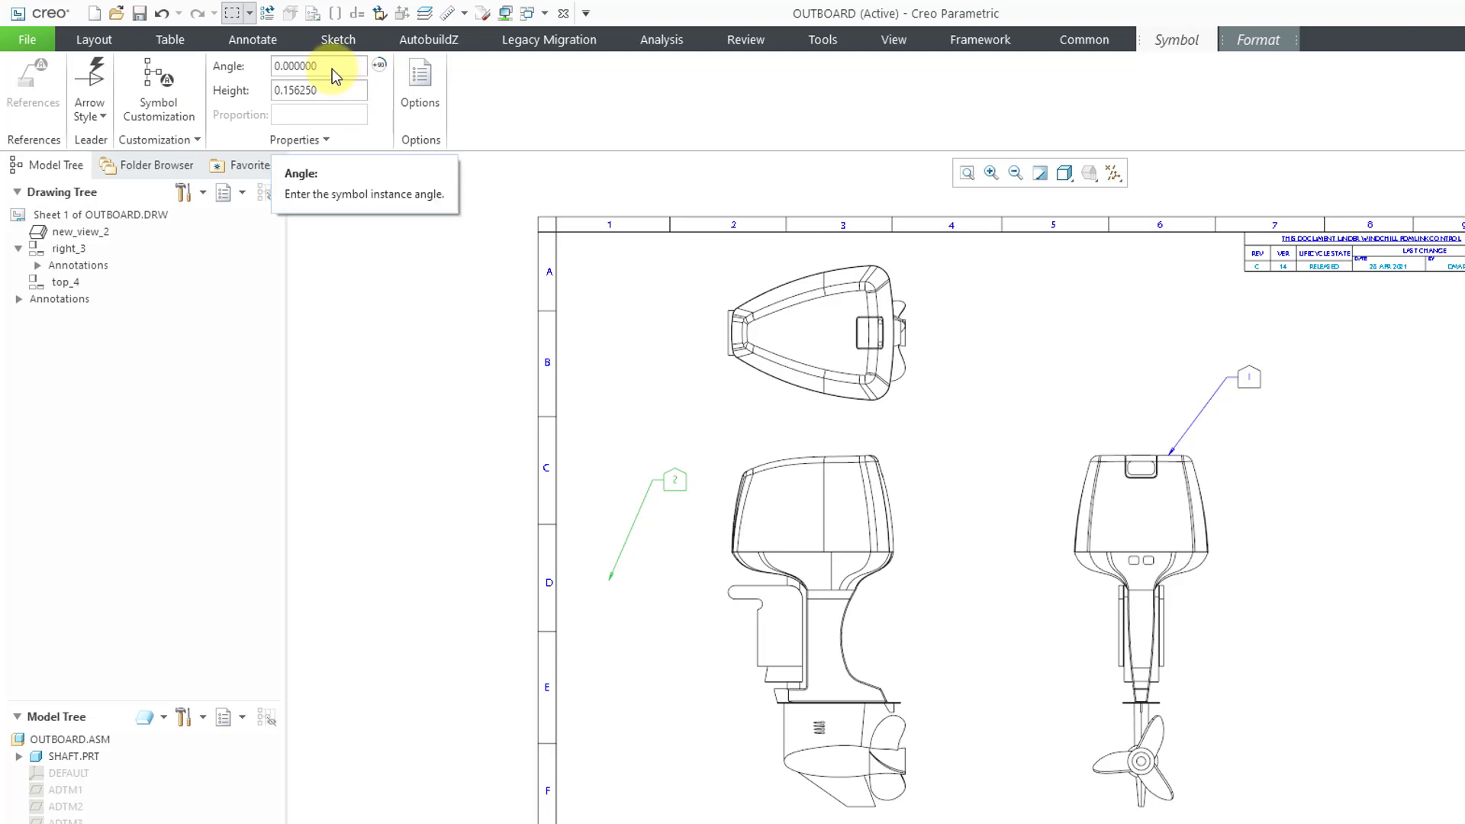
# Set the symbol's height to 0.25 and its angle to 90, and finish editing it
pyautogui.click(324, 91)
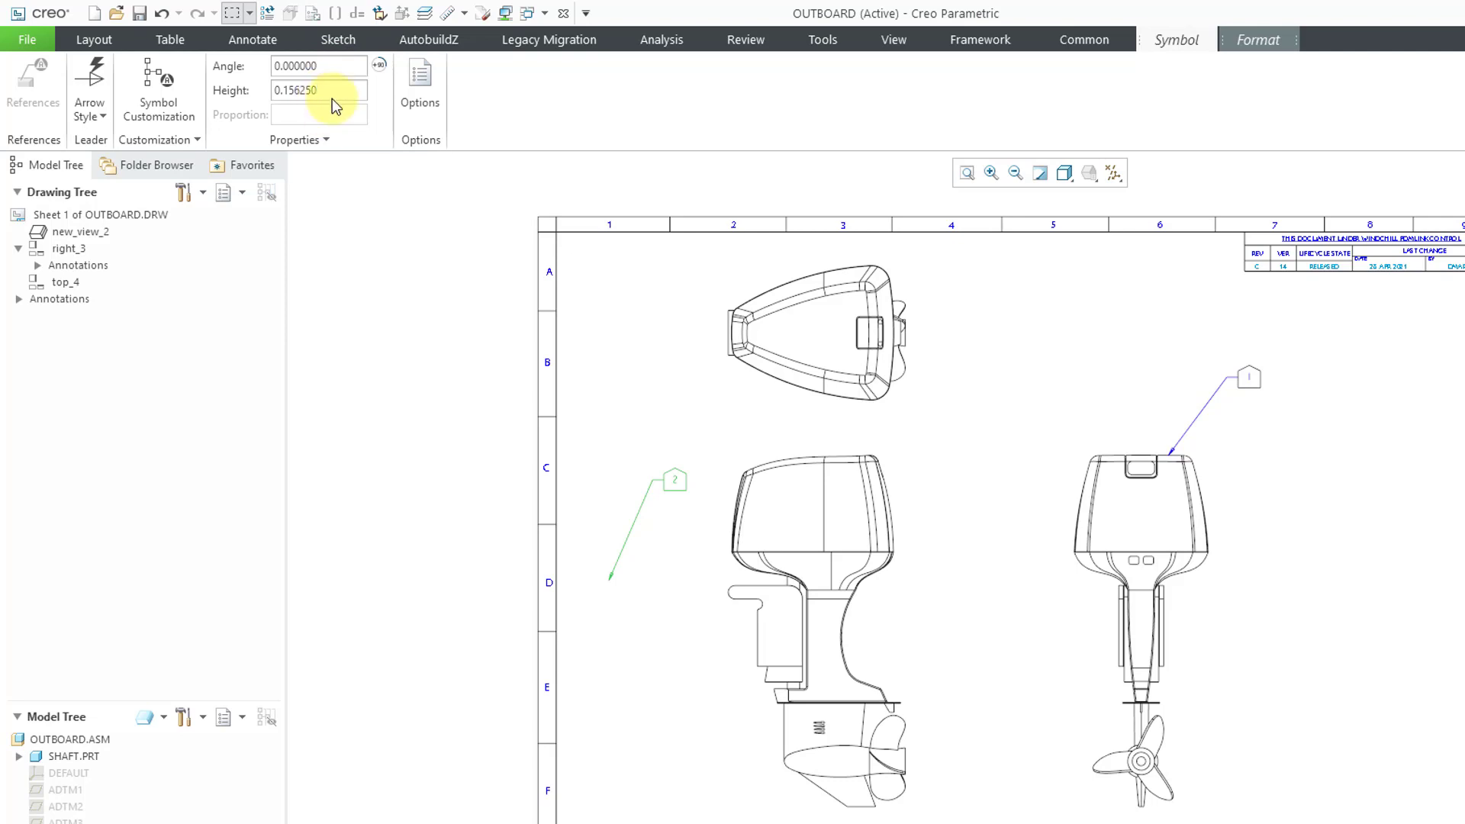
pyautogui.doubleClick(332, 96)
pyautogui.write('0.25')
pyautogui.press('Return')
pyautogui.doubleClick(338, 68)
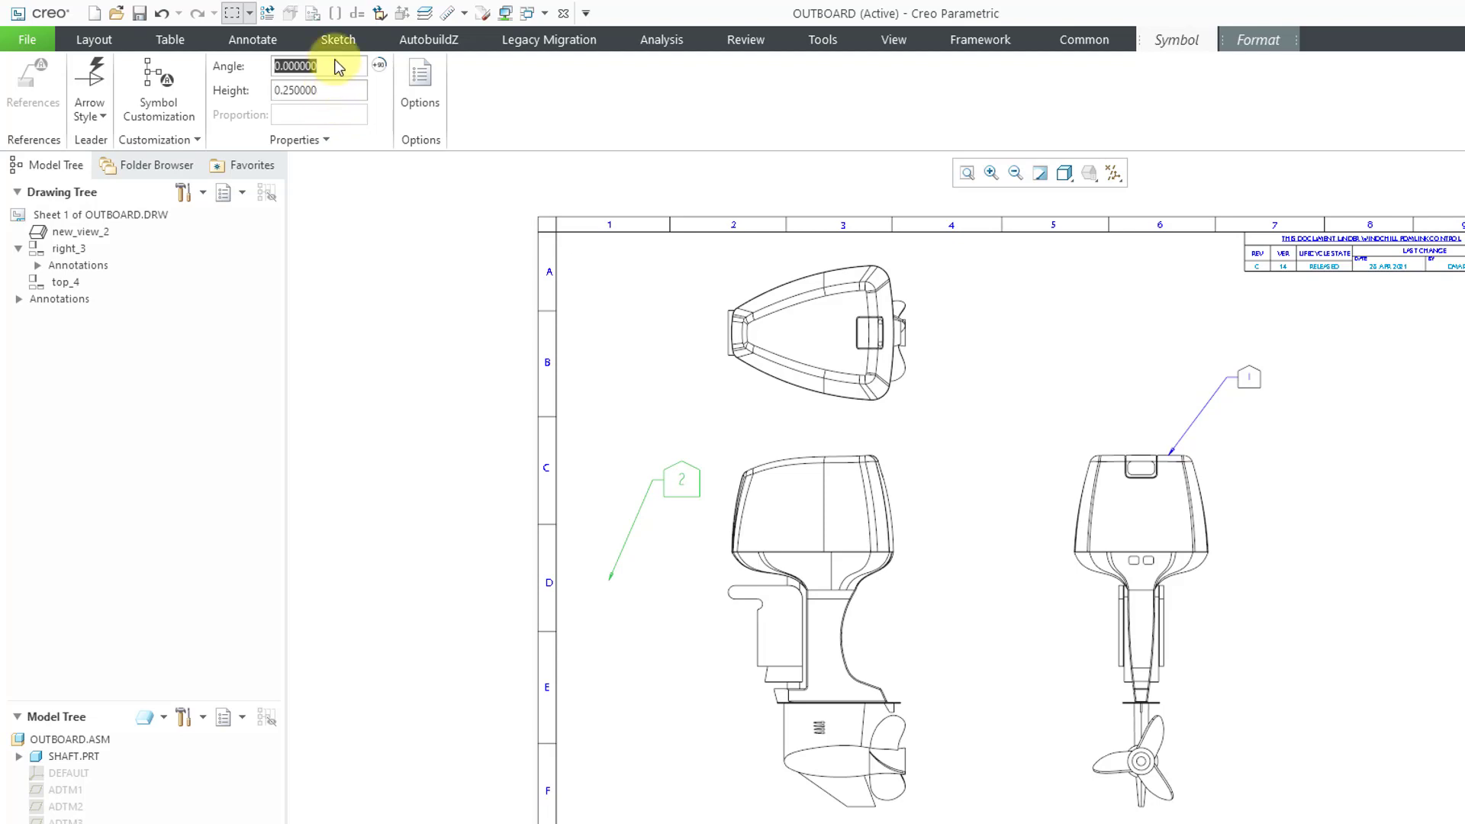
pyautogui.write('90')
pyautogui.press('Return')
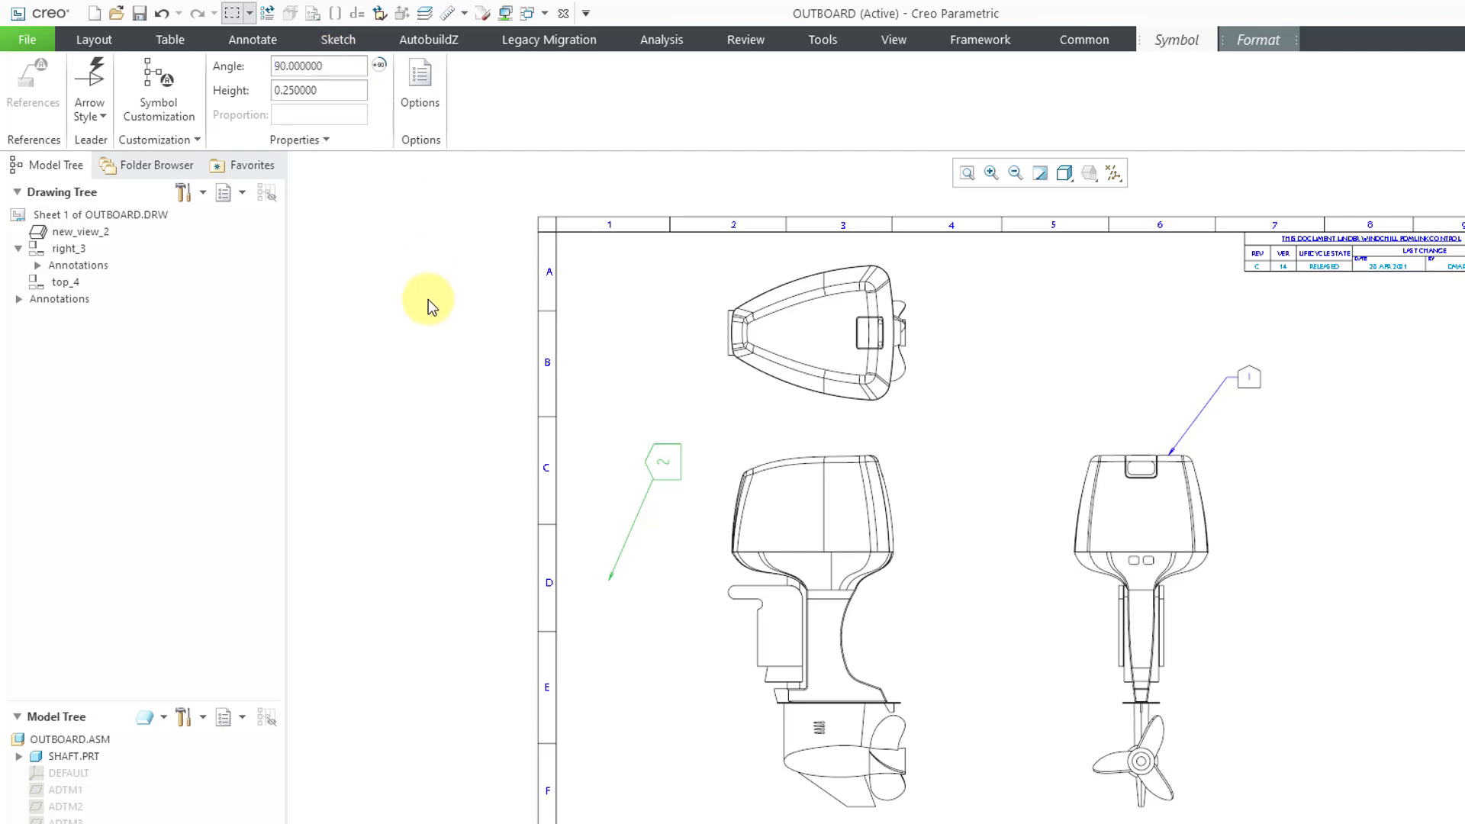
pyautogui.click(428, 328)
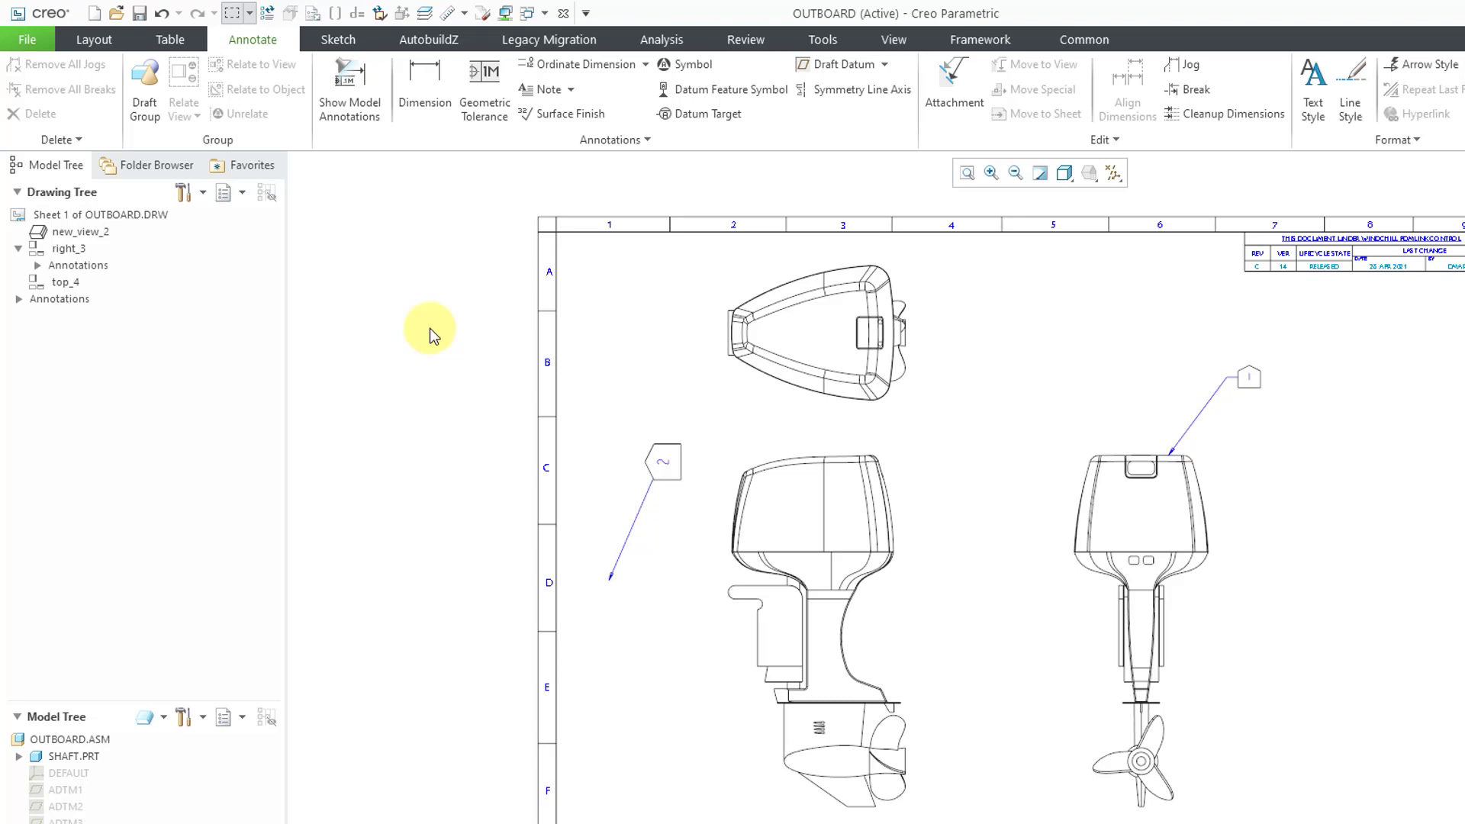
# Start a new symbol and choose nfpa from the gallery's Pinned group
pyautogui.click(700, 69)
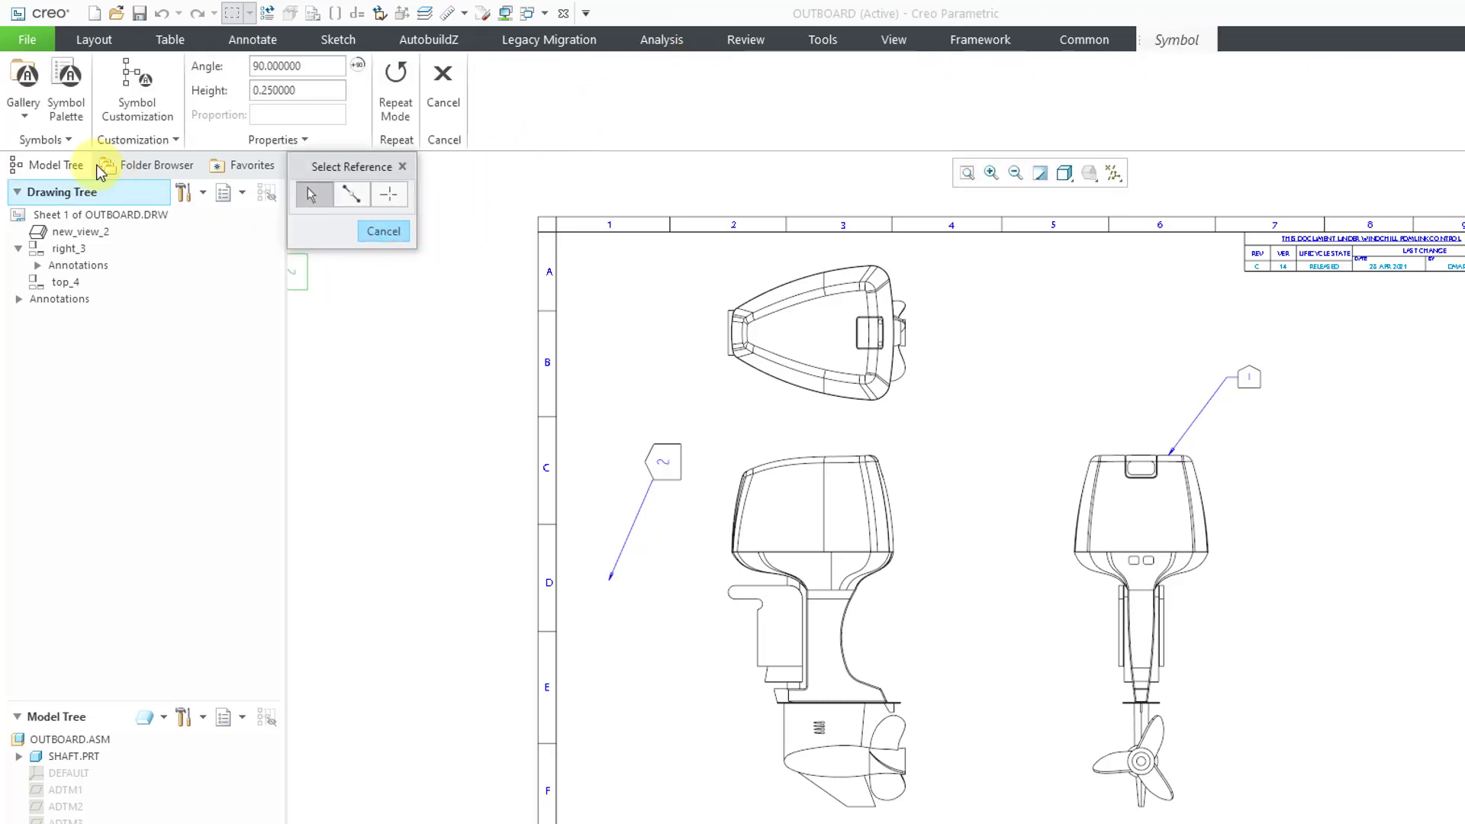
pyautogui.click(25, 118)
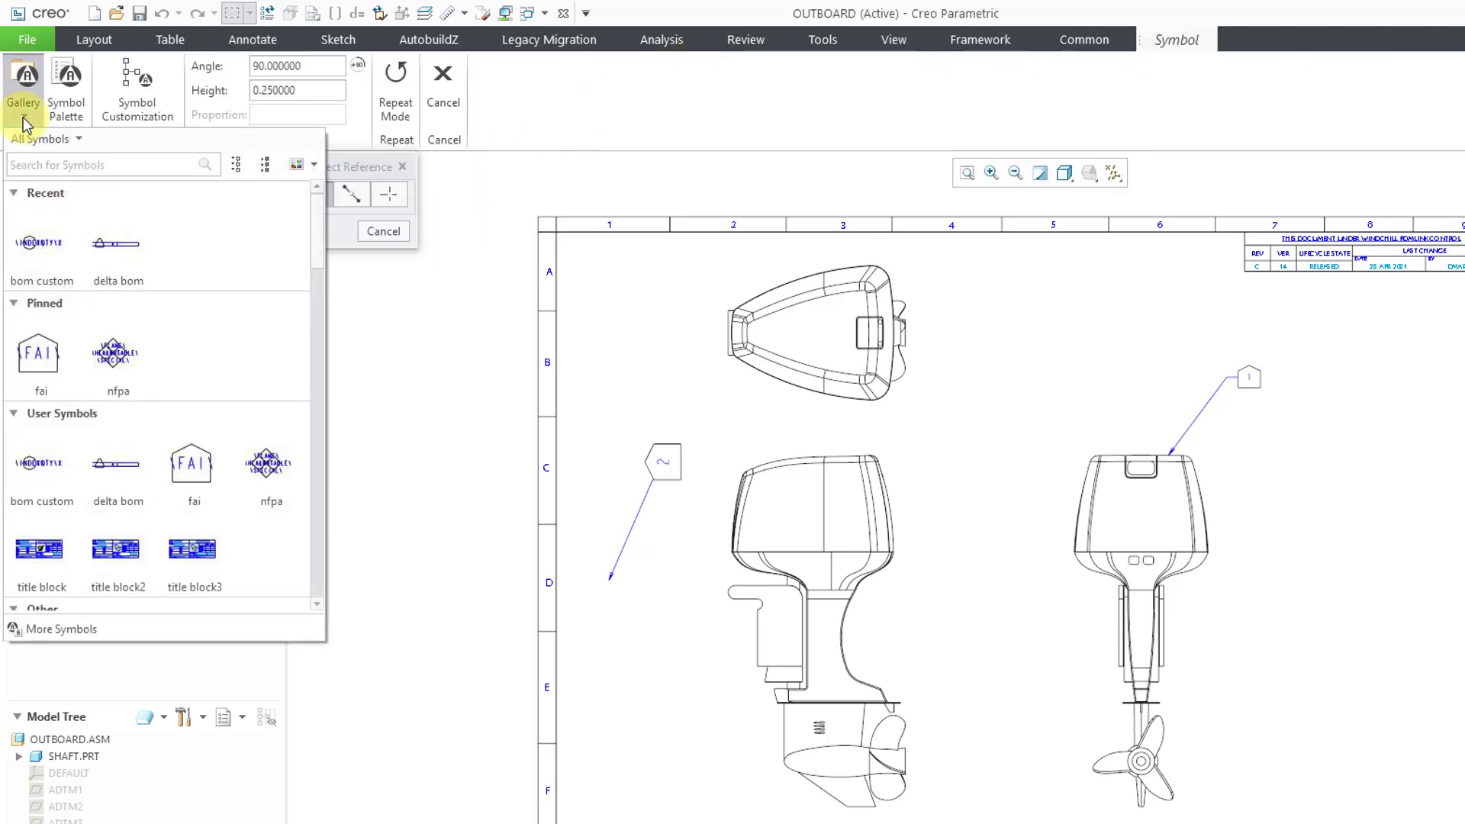
pyautogui.click(122, 360)
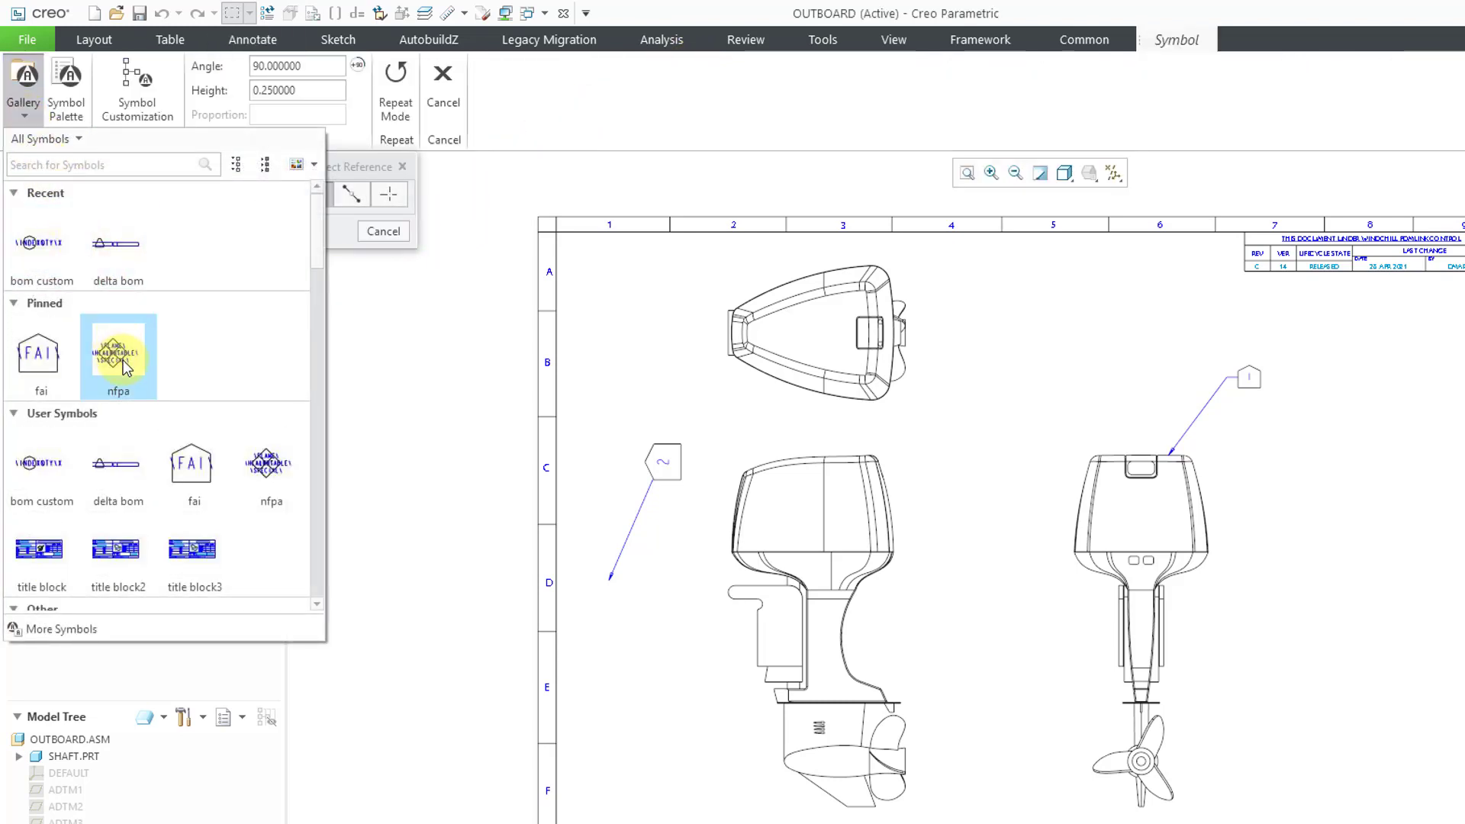
pyautogui.click(124, 364)
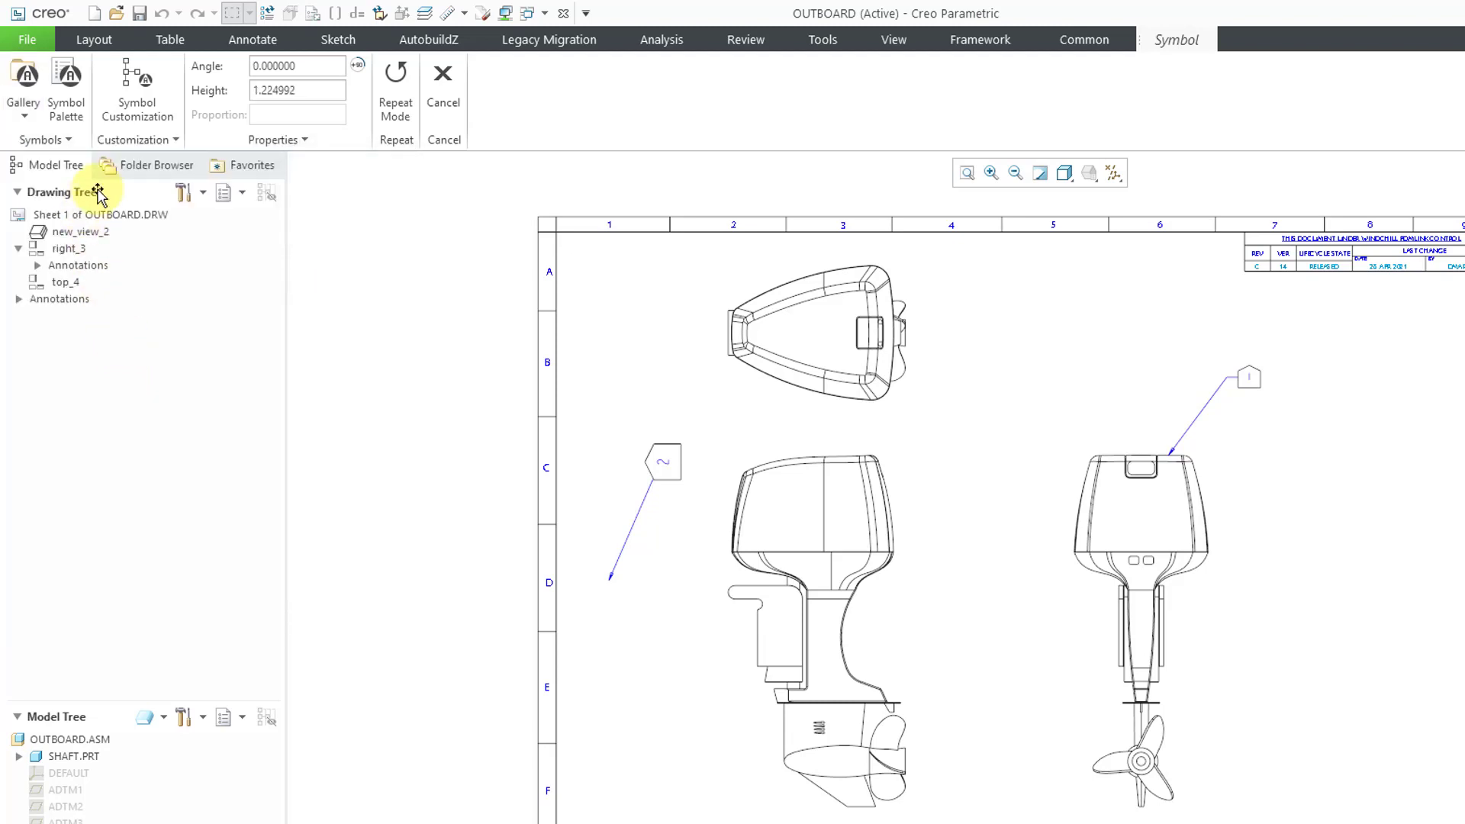
pyautogui.click(71, 111)
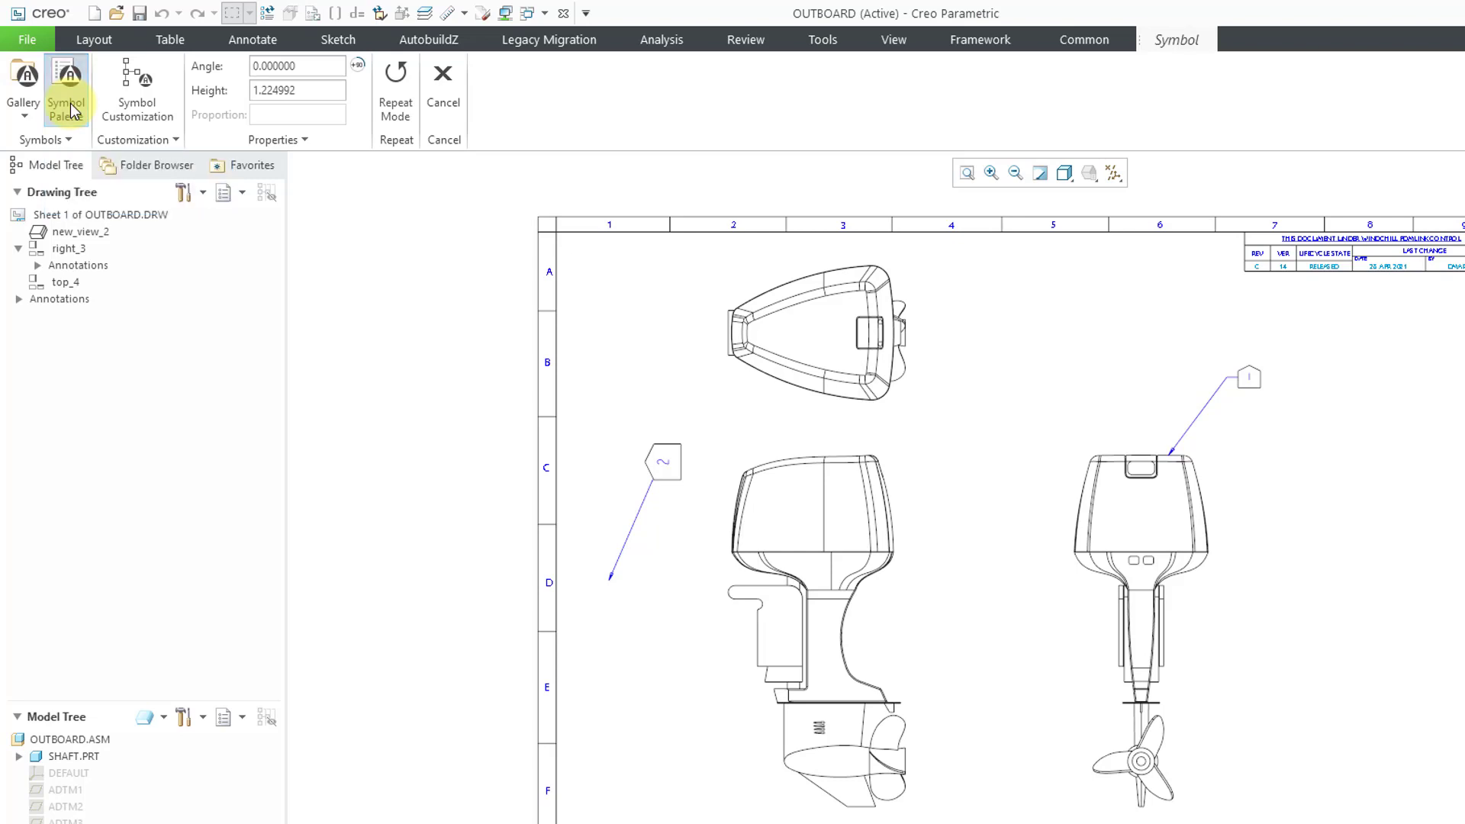
# Set the nfpa symbol's variable text to FLAME 3, HEALTH 2, INSTABLE 4 and SPECIAL SA
pyautogui.click(135, 102)
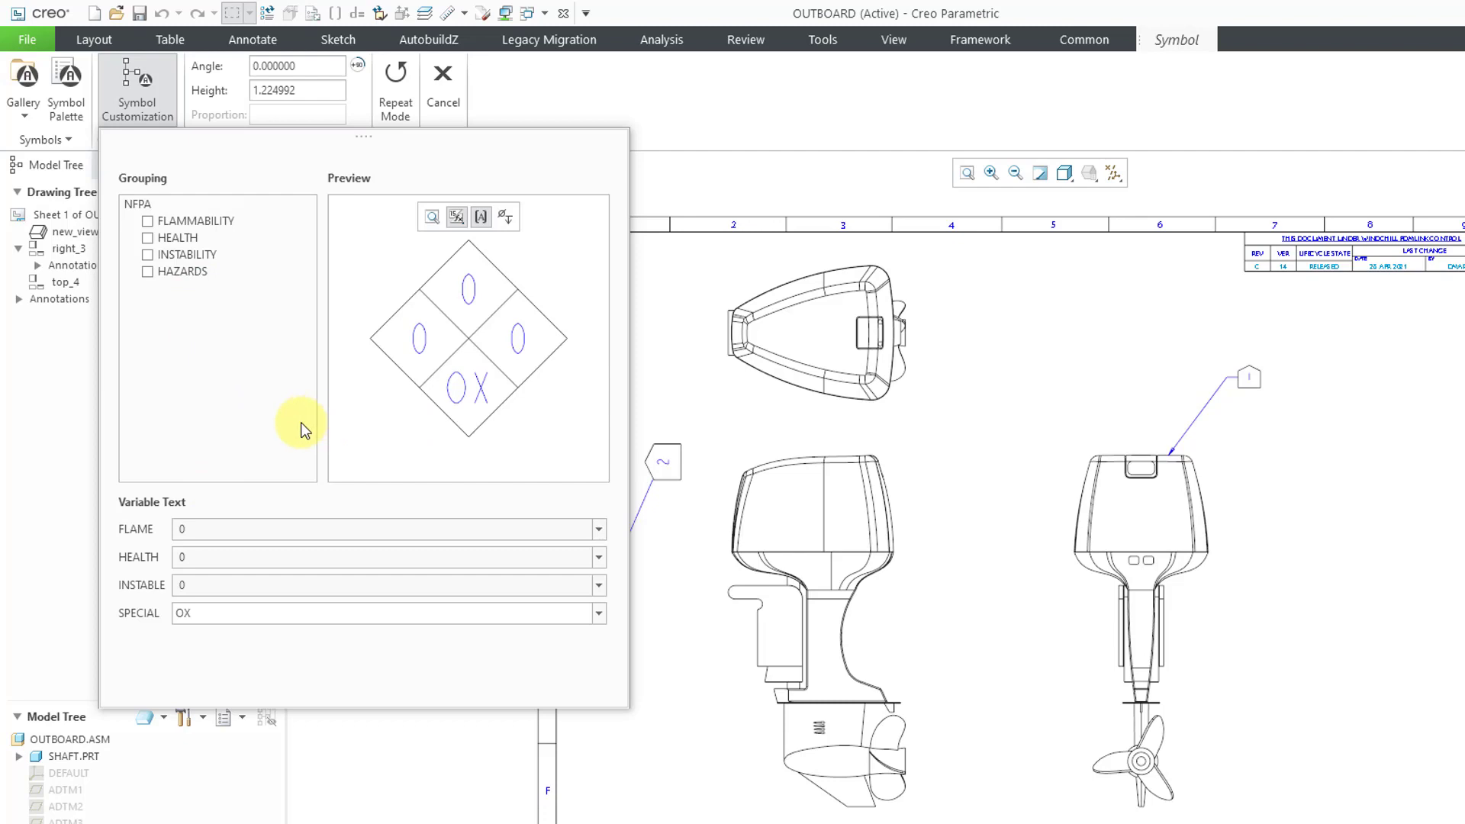
pyautogui.click(283, 533)
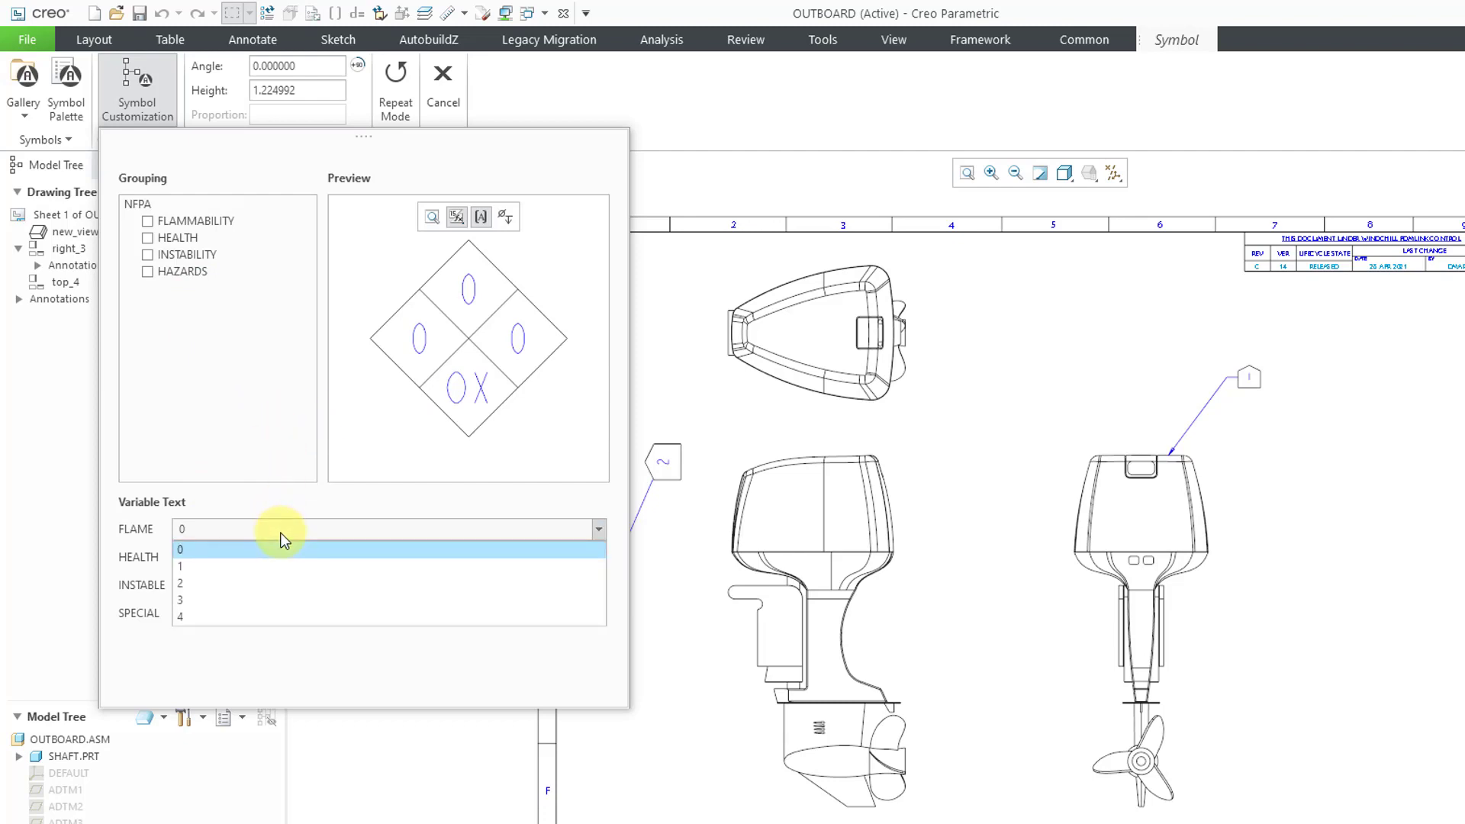
pyautogui.click(274, 601)
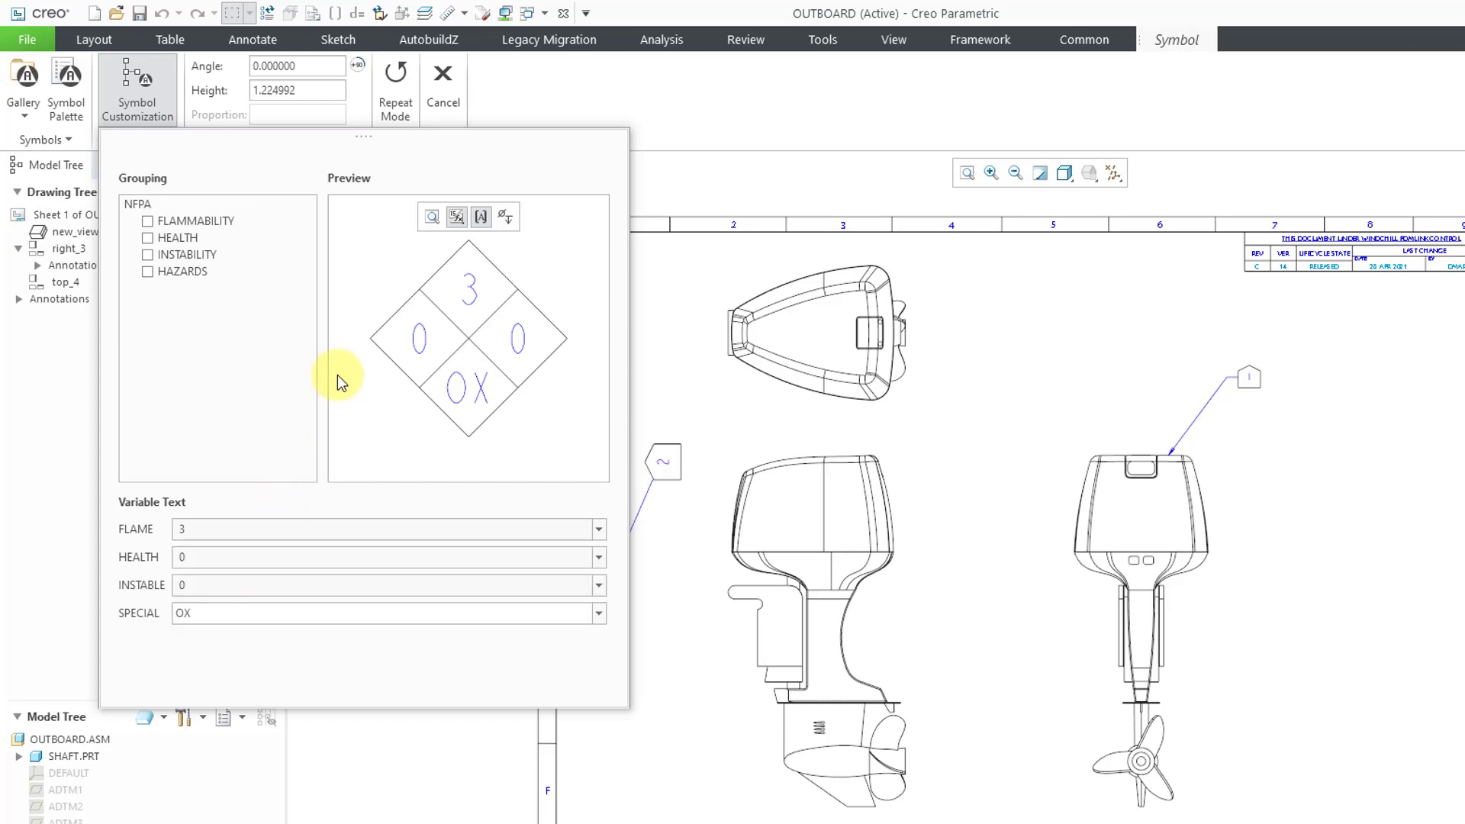
pyautogui.click(323, 555)
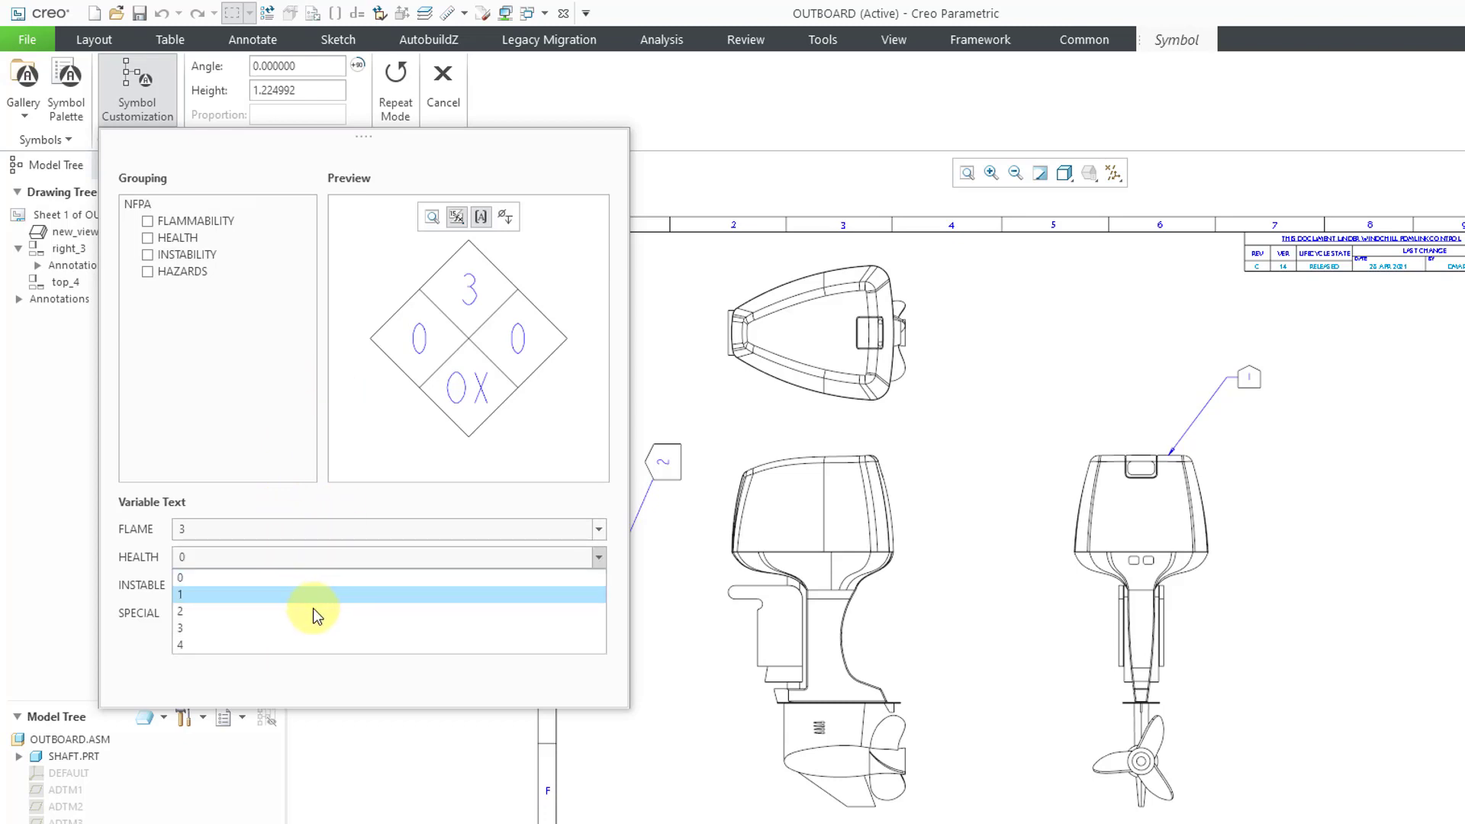
pyautogui.click(313, 611)
pyautogui.click(311, 584)
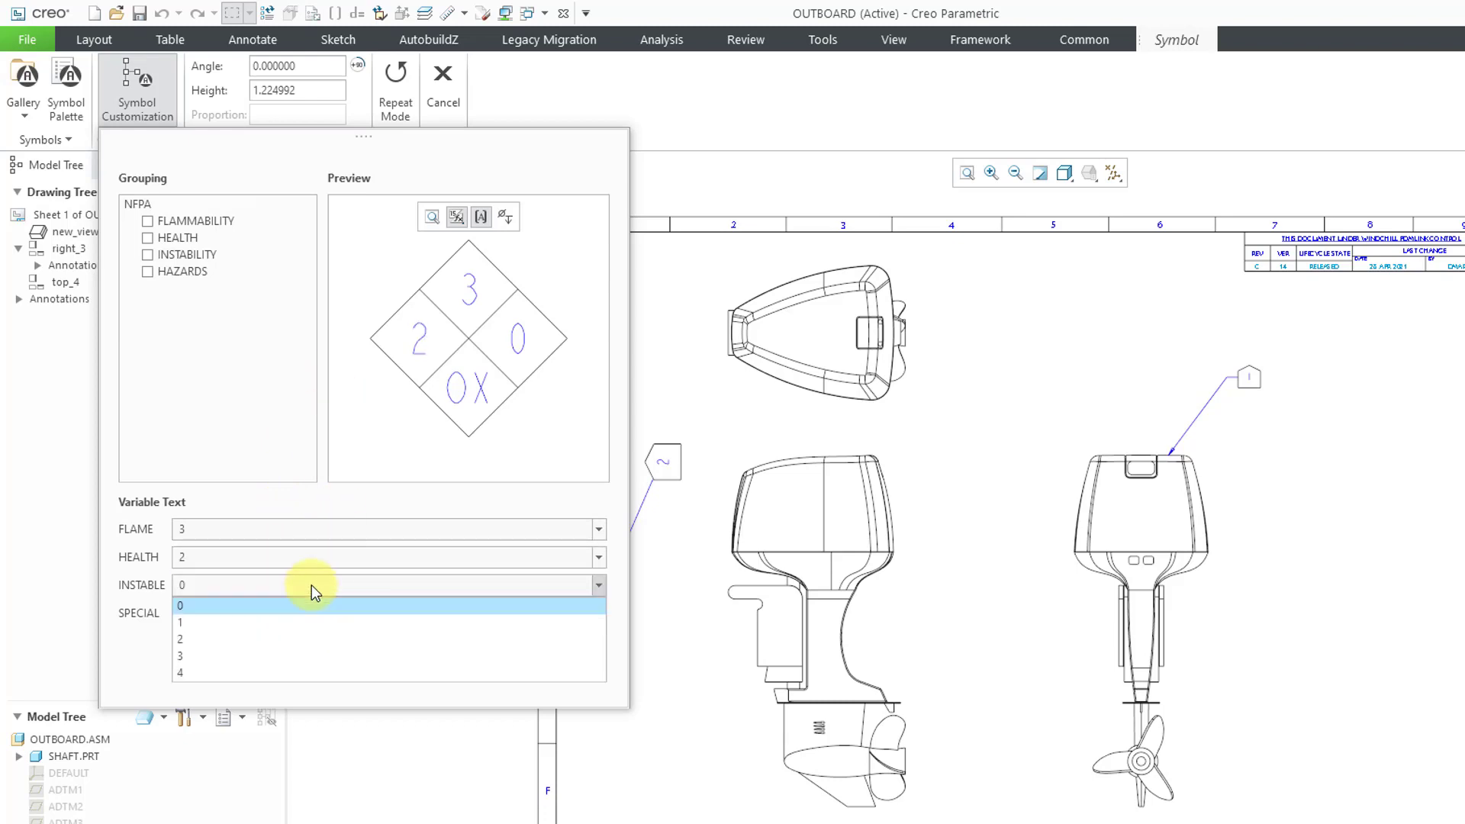
pyautogui.click(304, 675)
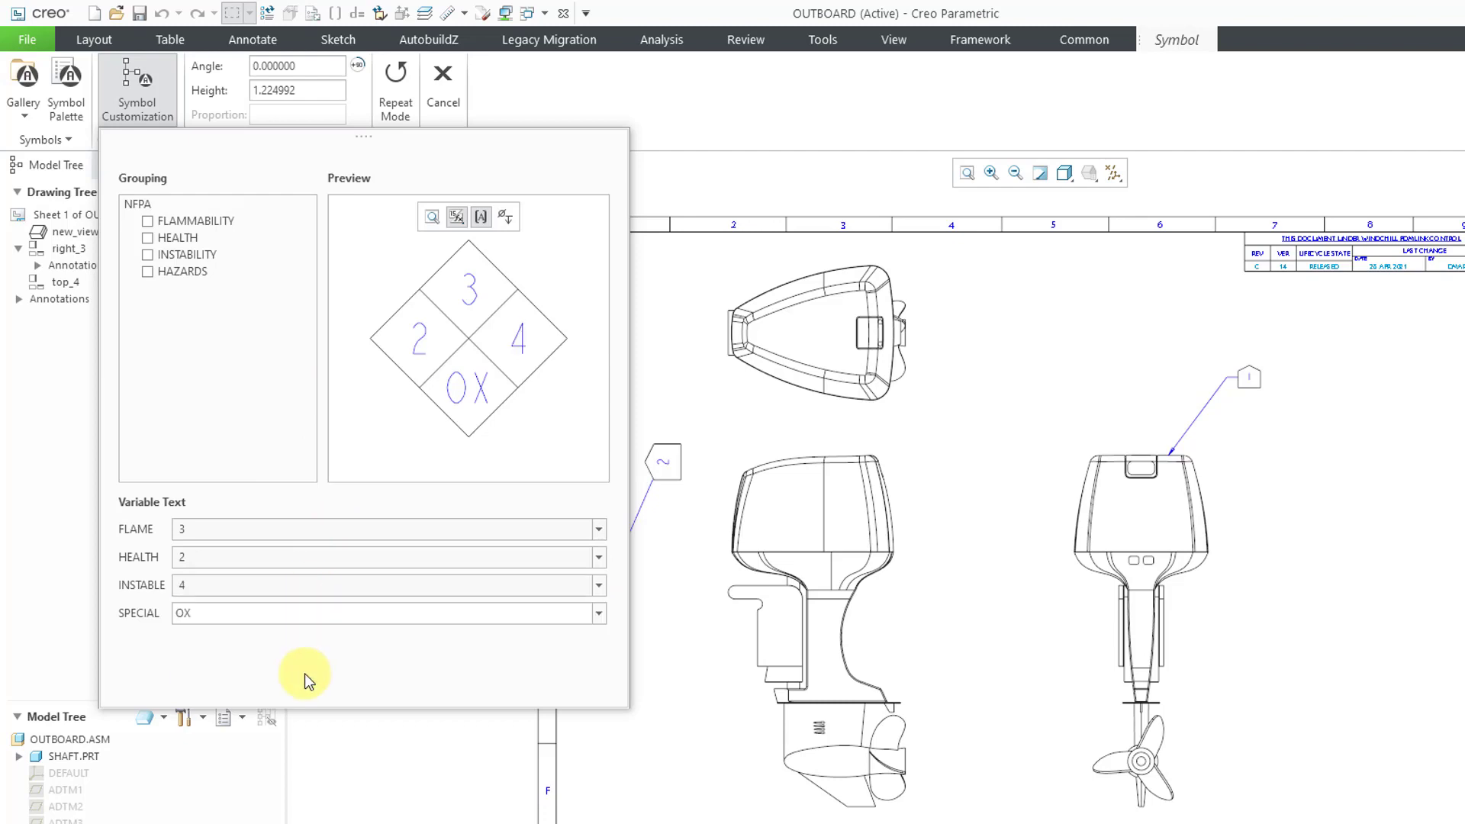
pyautogui.click(598, 615)
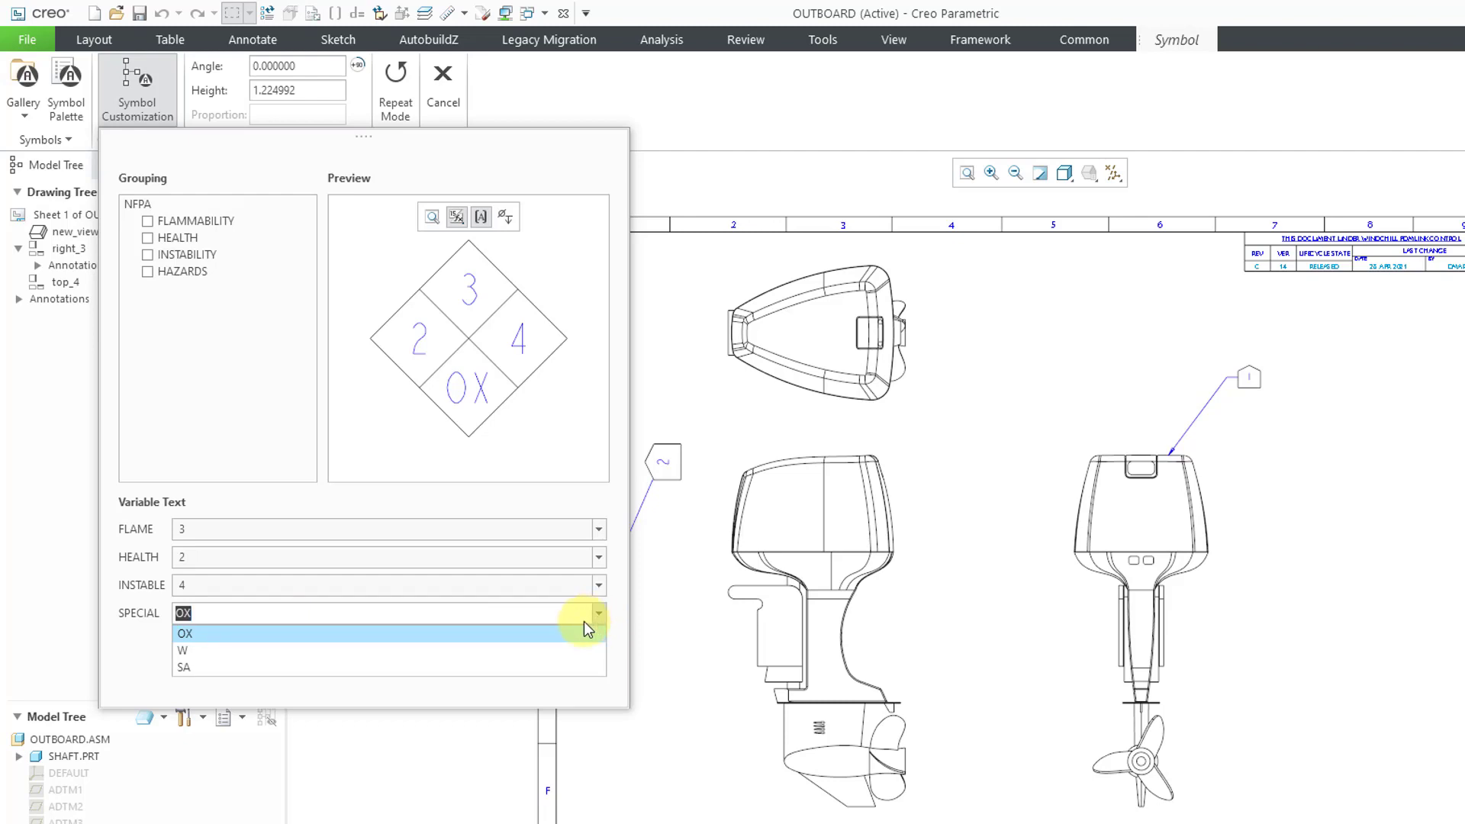
pyautogui.click(504, 670)
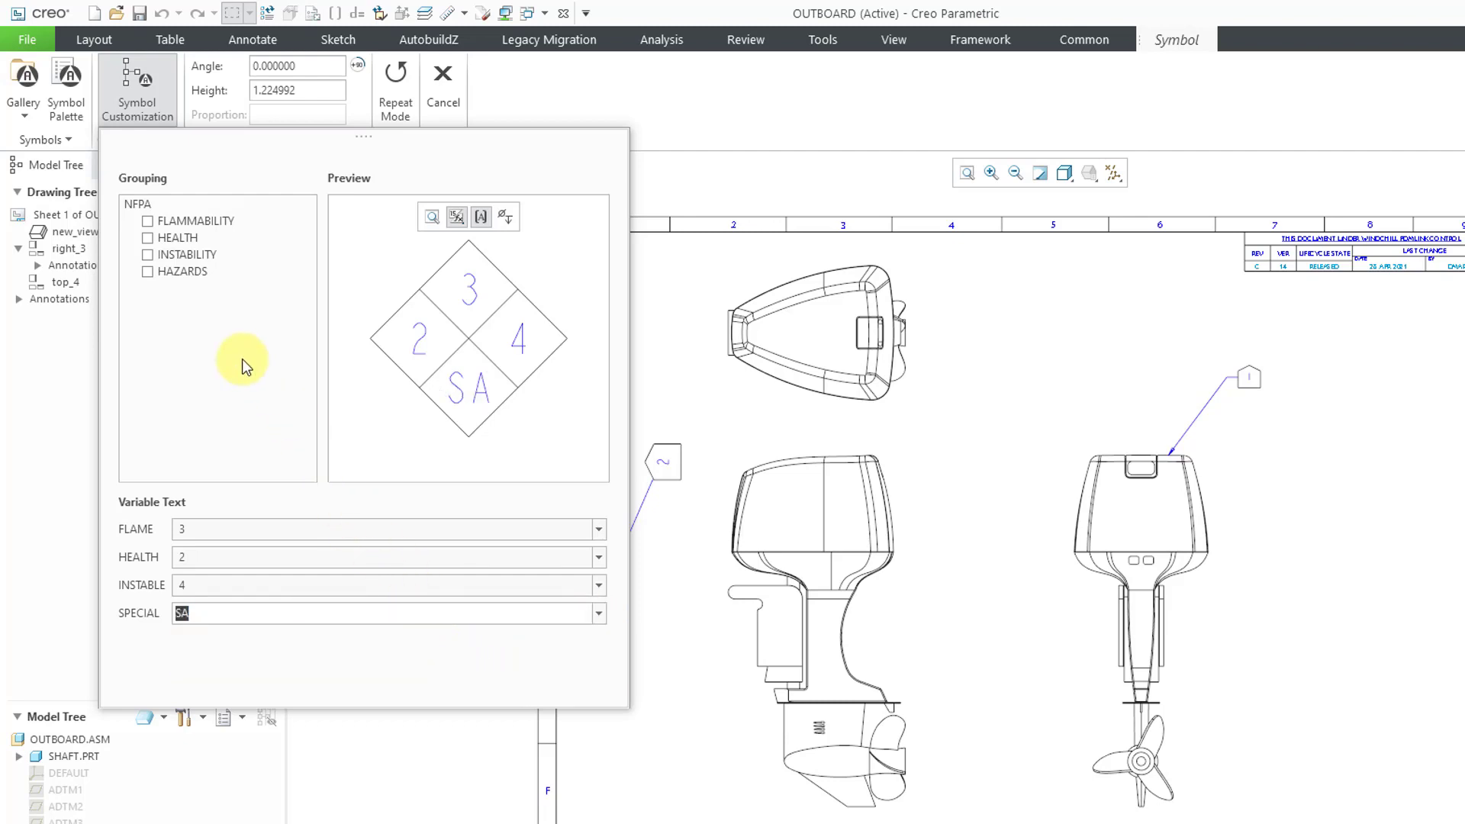
# Enable the FLAMMABILITY, HEALTH, INSTABILITY and HAZARDS groups of the nfpa symbol
pyautogui.click(207, 222)
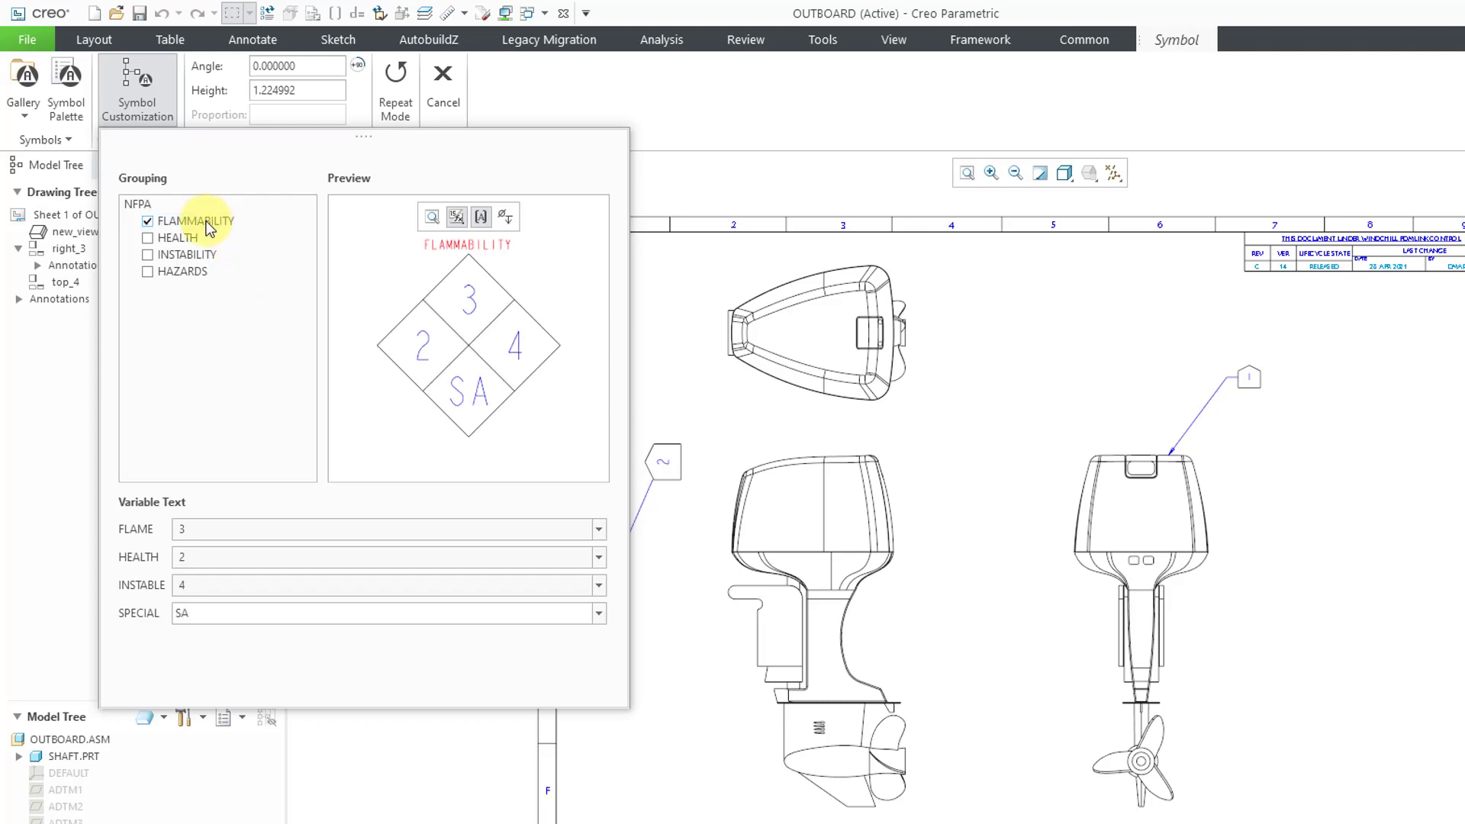
pyautogui.click(180, 236)
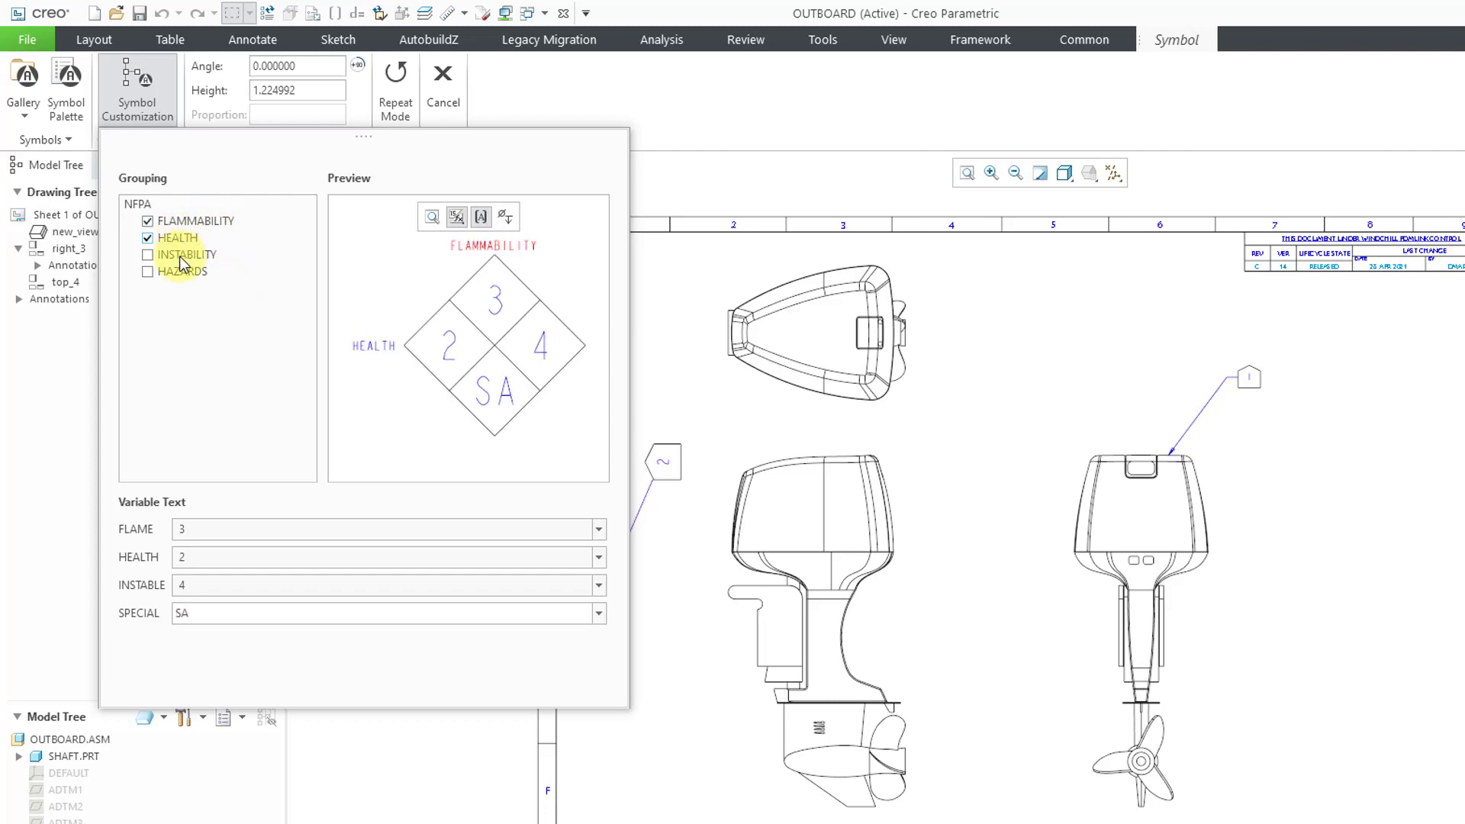
pyautogui.click(180, 257)
pyautogui.click(176, 273)
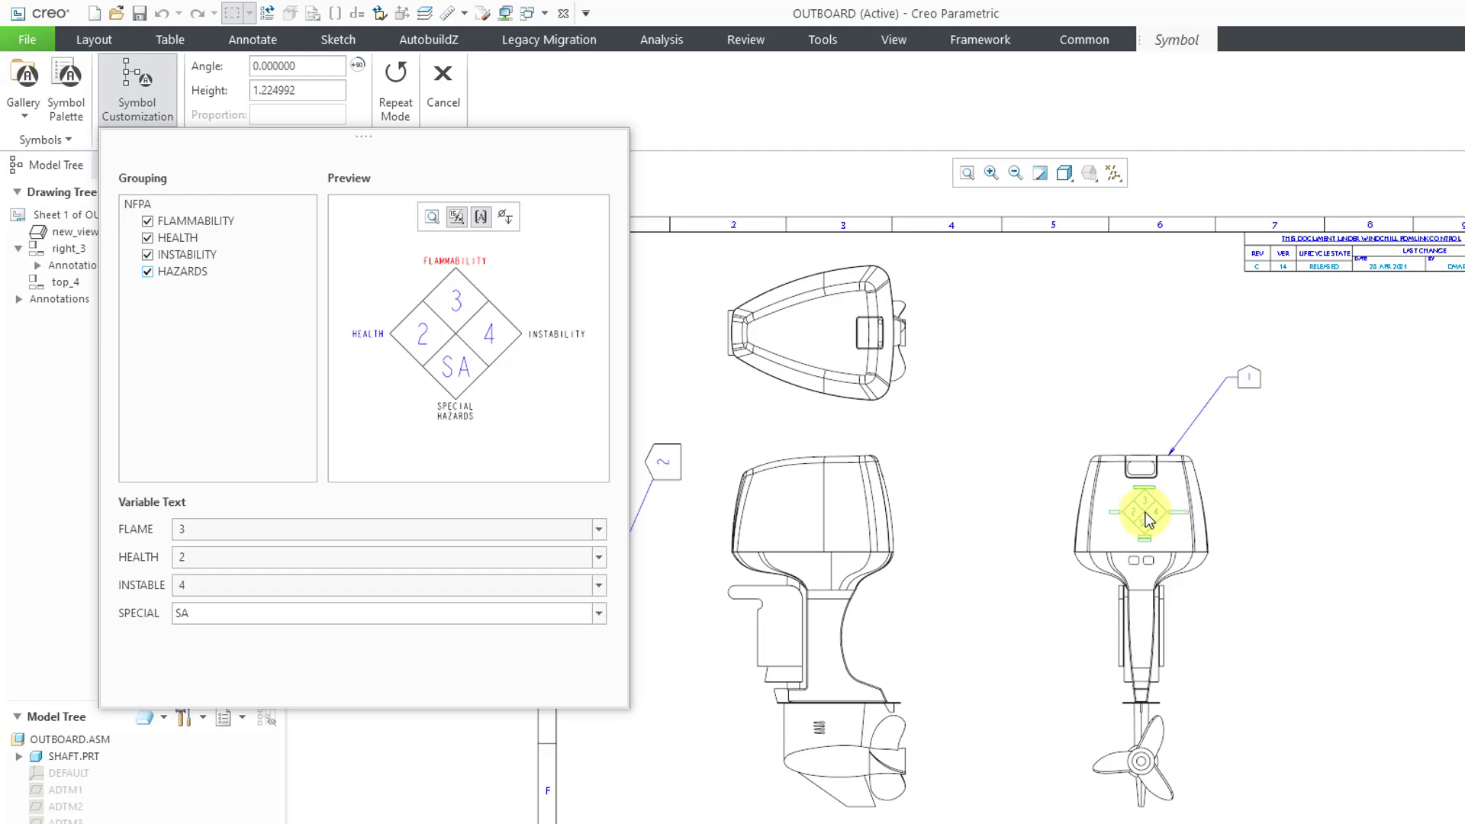
# Place the nfpa symbol without a leader in the middle of the right view's cover and finish it
pyautogui.click(1142, 511)
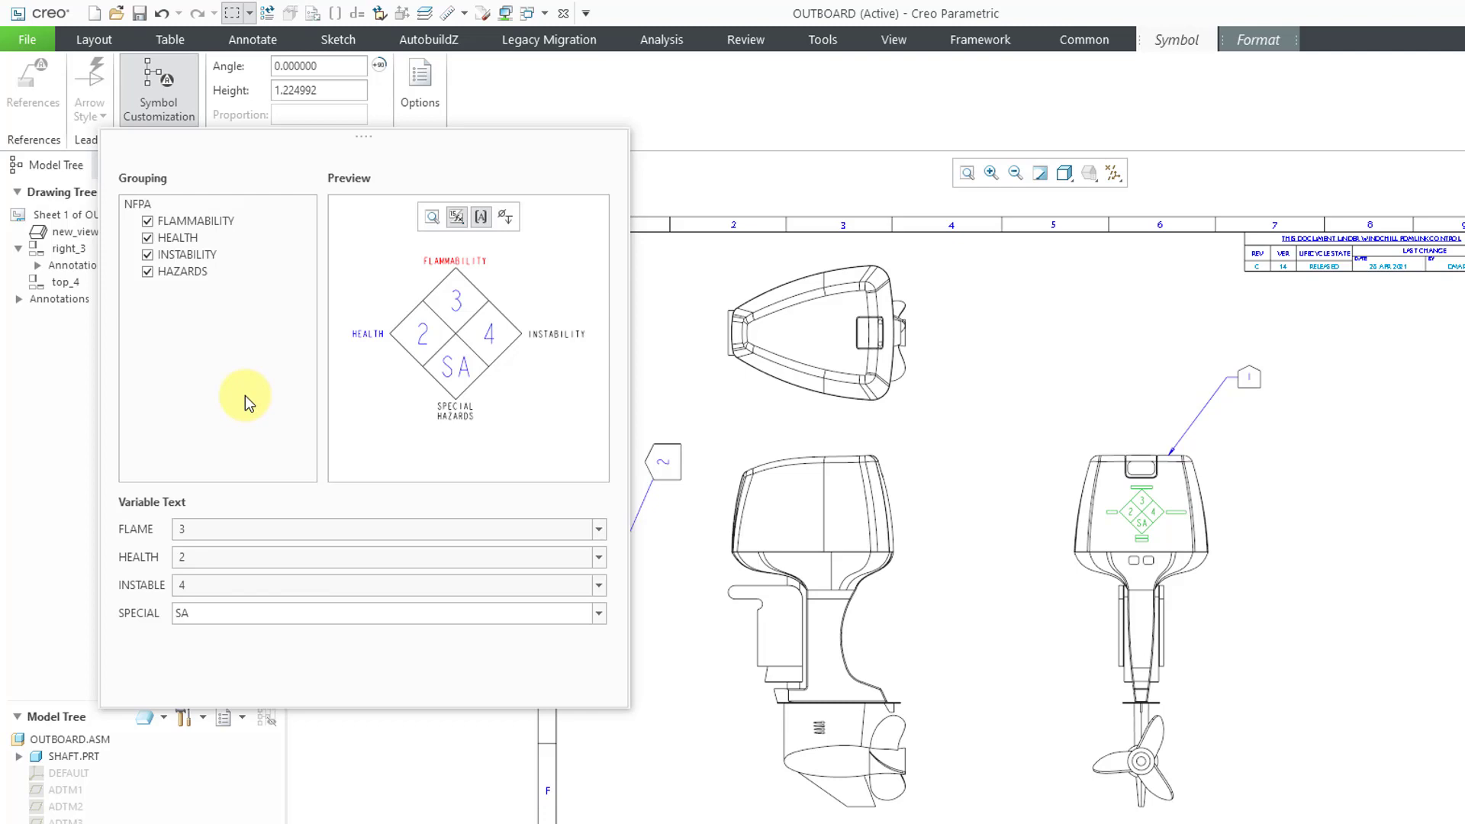
pyautogui.click(158, 84)
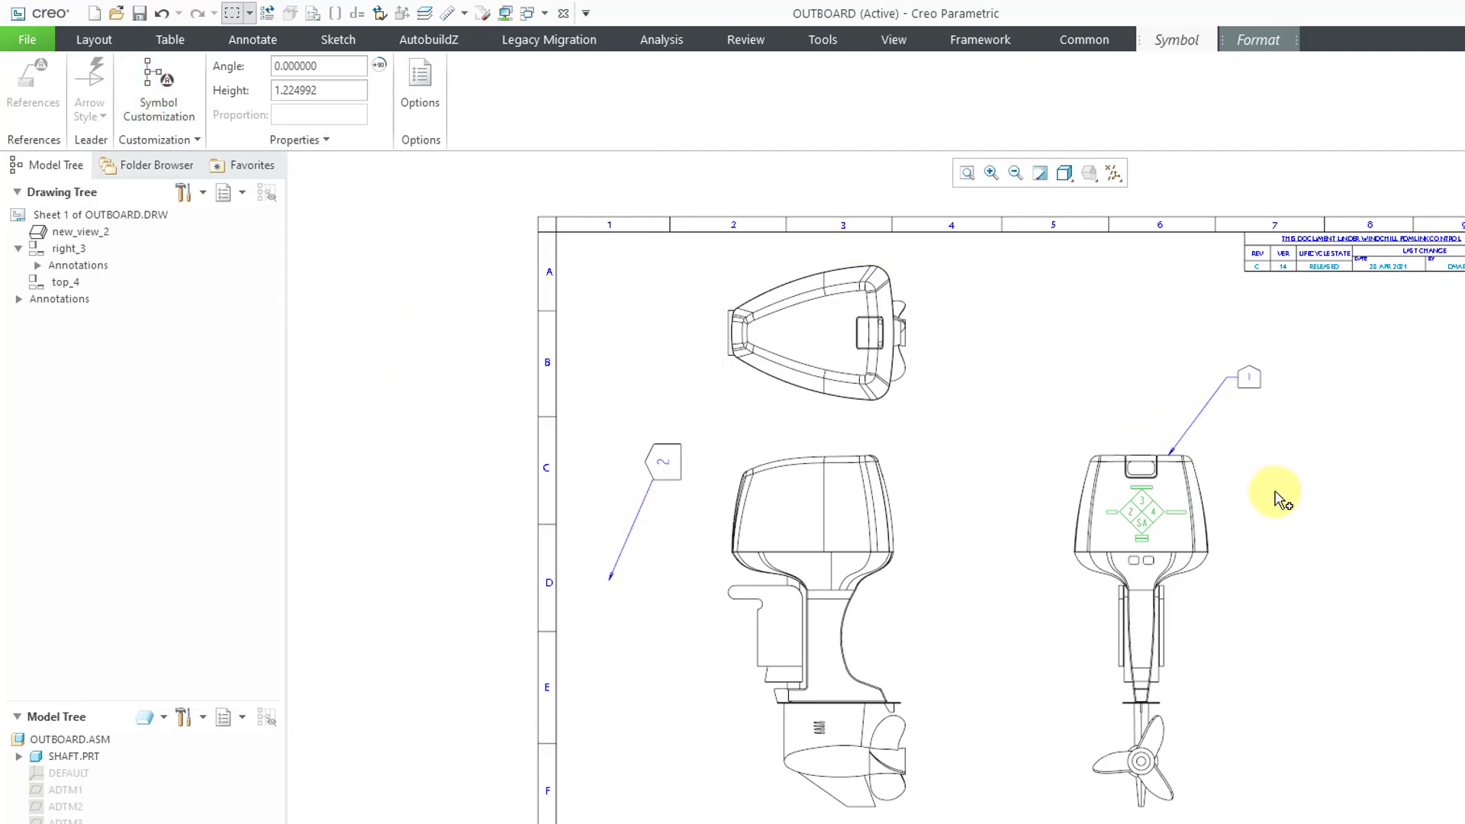
pyautogui.keyDown('ctrl'); pyautogui.moveTo(1282, 500); pyautogui.dragTo(1243, 681, button='middle'); pyautogui.keyUp('ctrl')
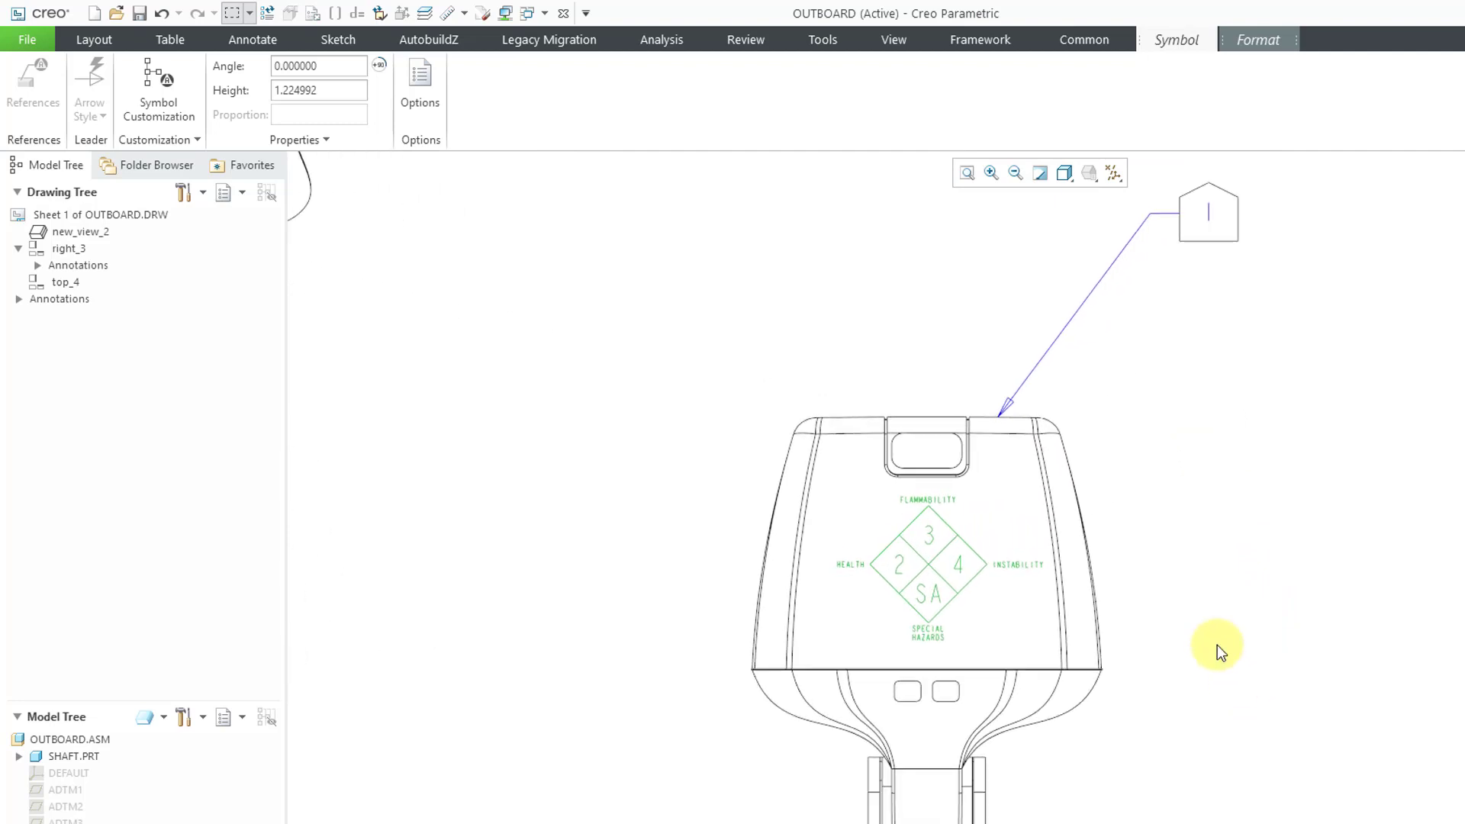
pyautogui.middleClick(477, 325)
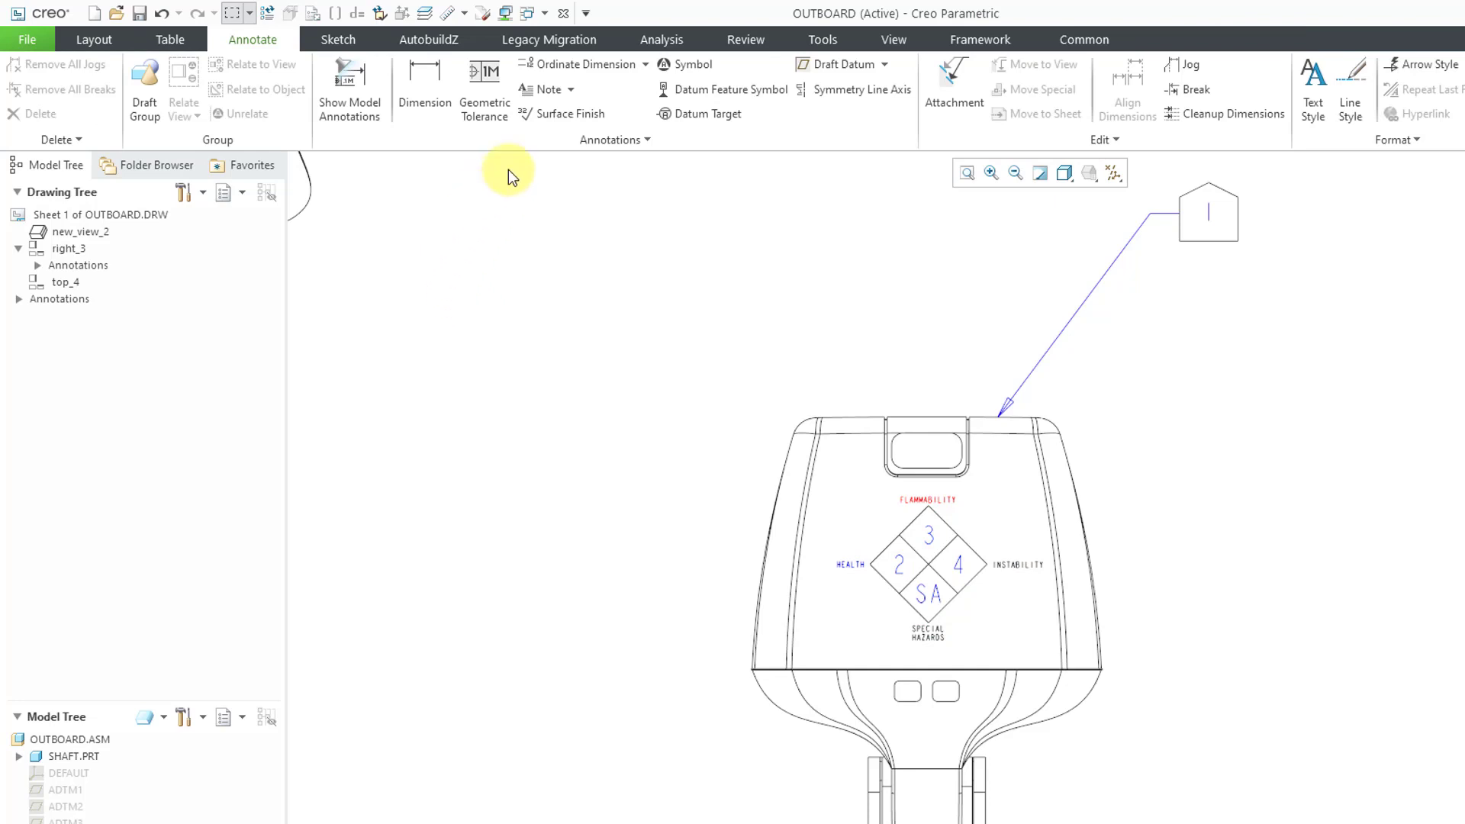
# Start a new symbol and open the symbol palette at its free attachment symbols for drawings
pyautogui.click(704, 69)
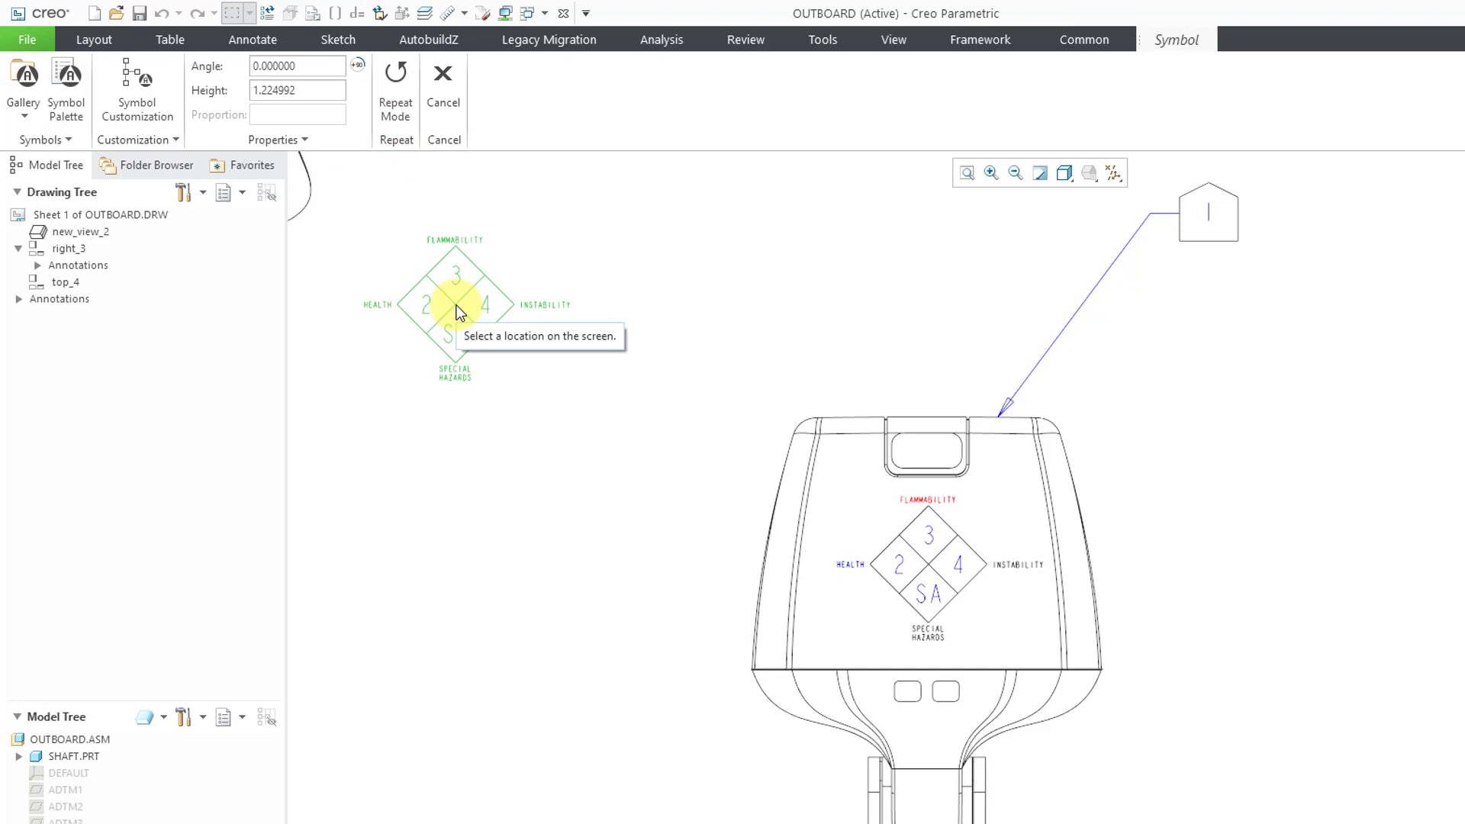
pyautogui.click(73, 116)
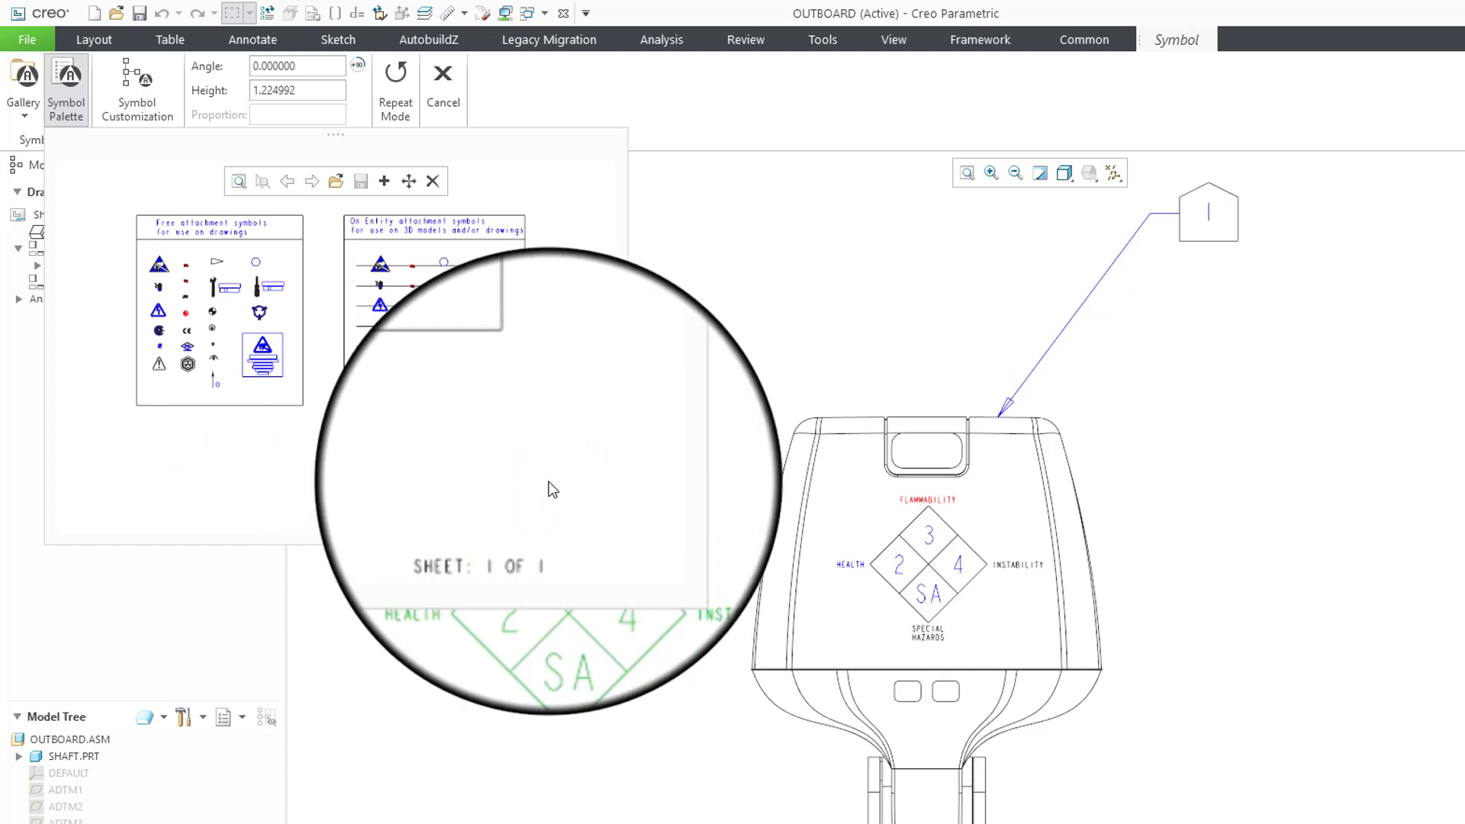
pyautogui.click(492, 469)
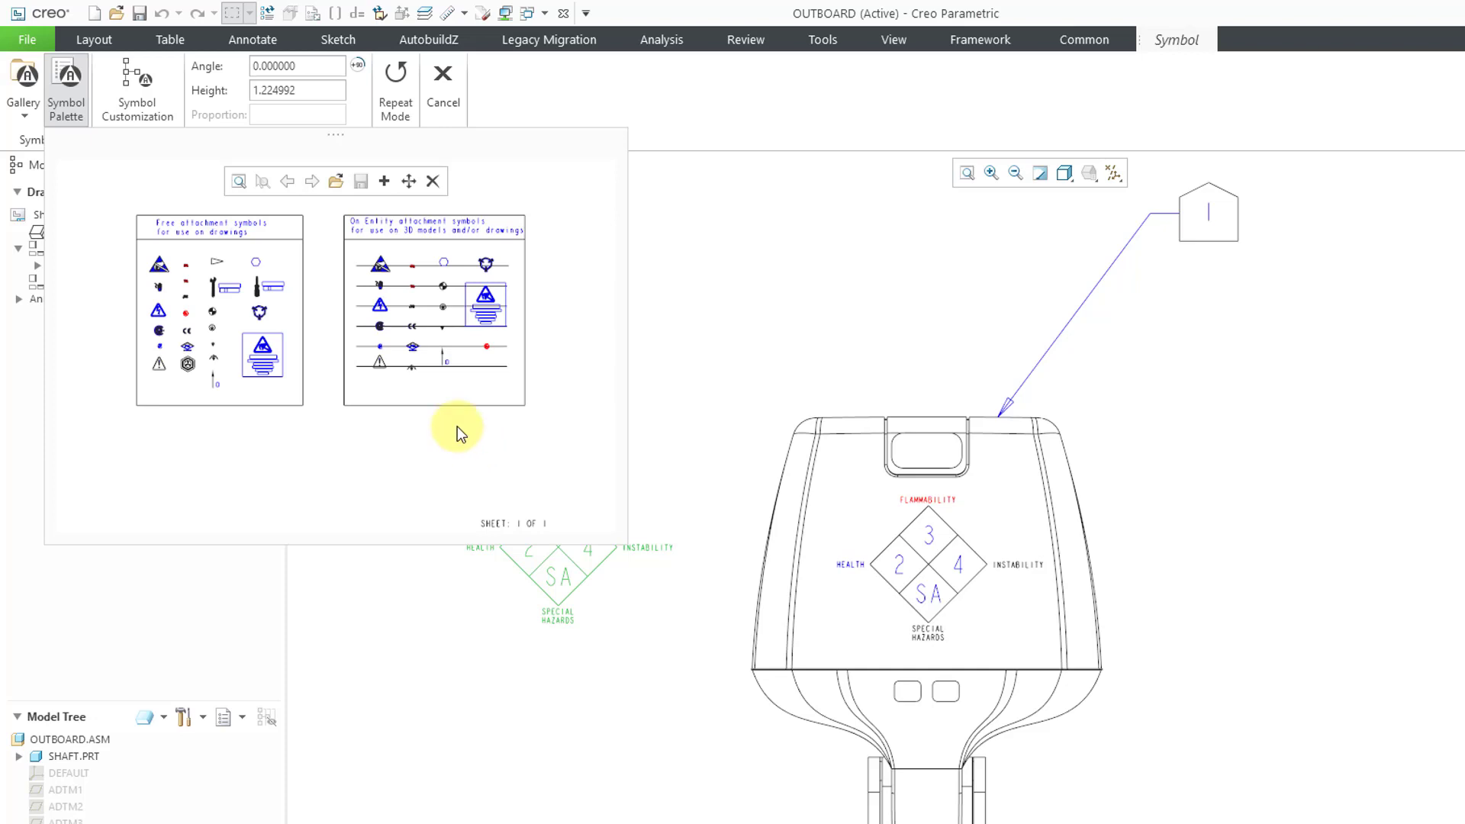
pyautogui.scroll(3, 456, 426)
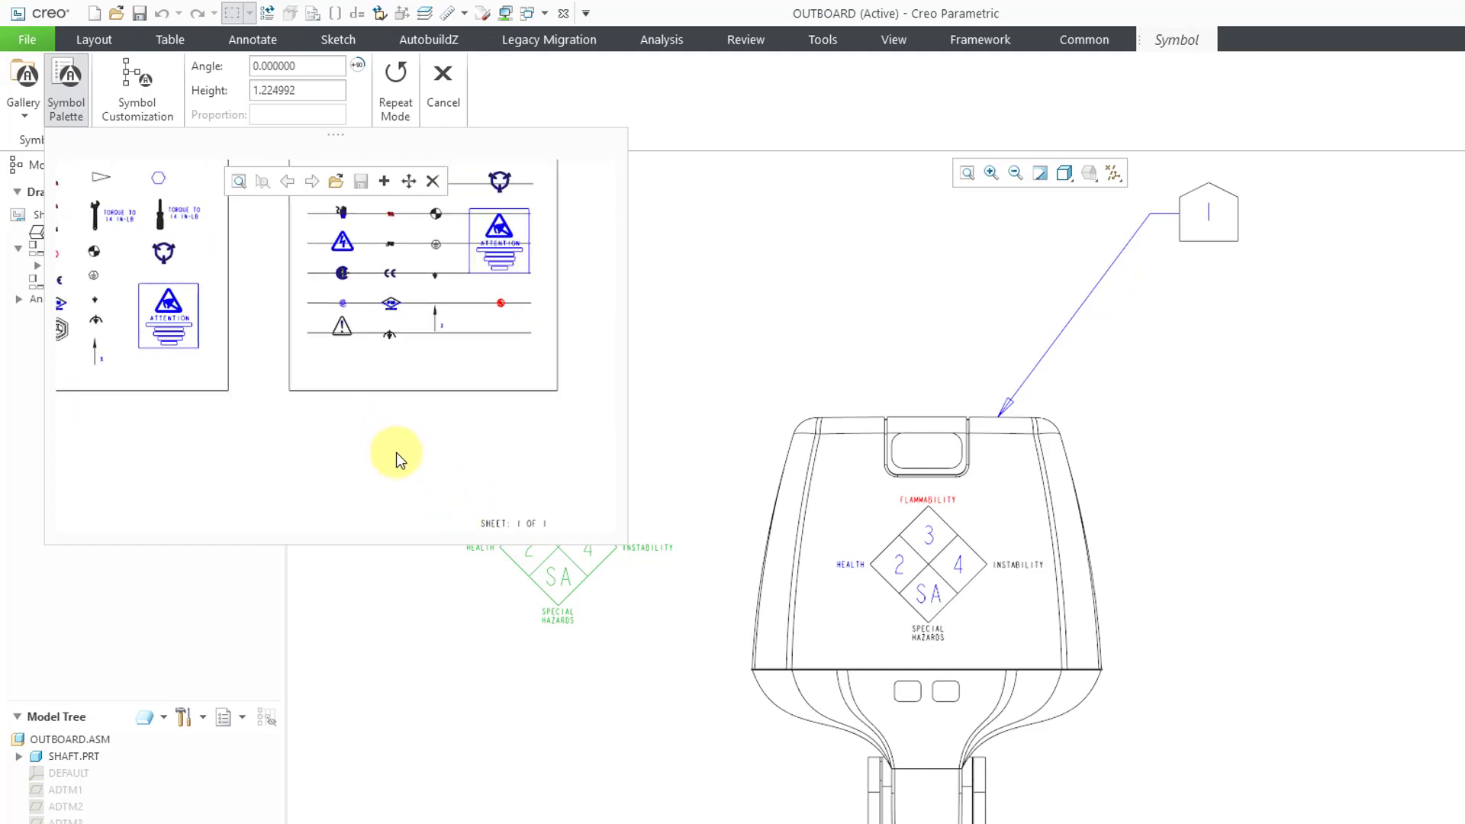
pyautogui.moveTo(378, 431); pyautogui.dragTo(551, 543, button='middle')
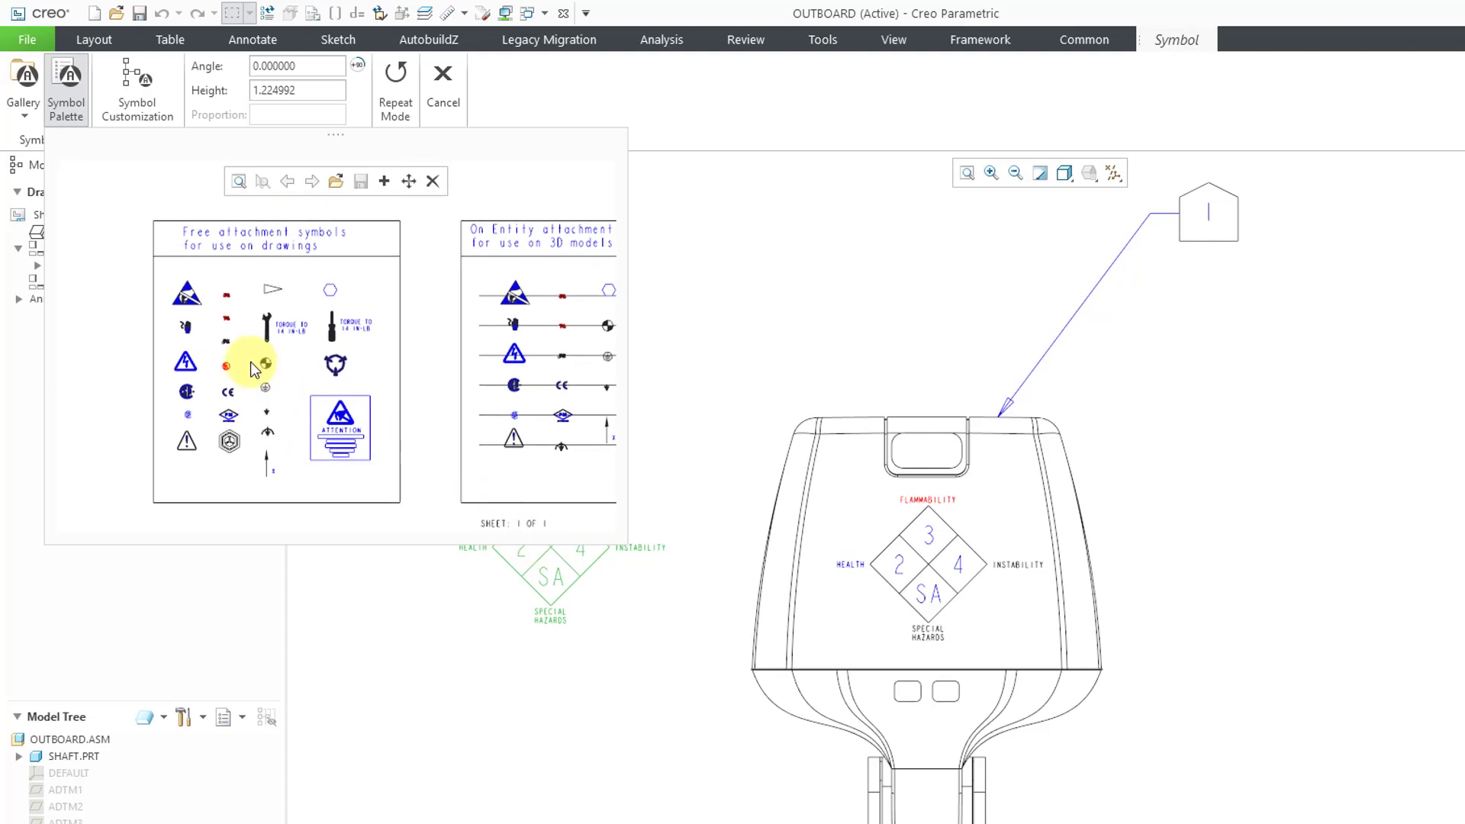
pyautogui.scroll(4, 159, 441)
pyautogui.scroll(-3, 171, 462)
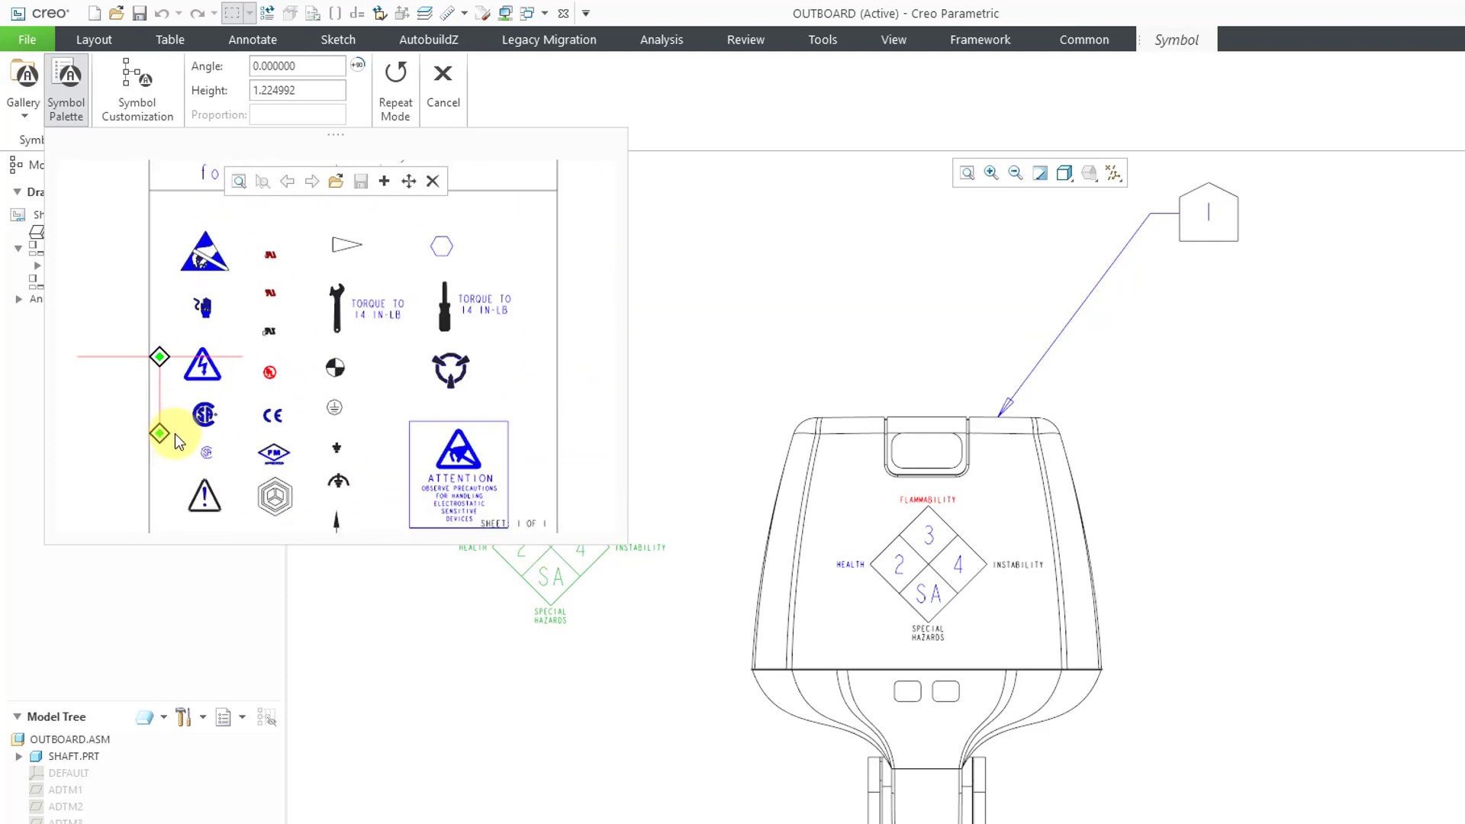
pyautogui.scroll(2, 175, 446)
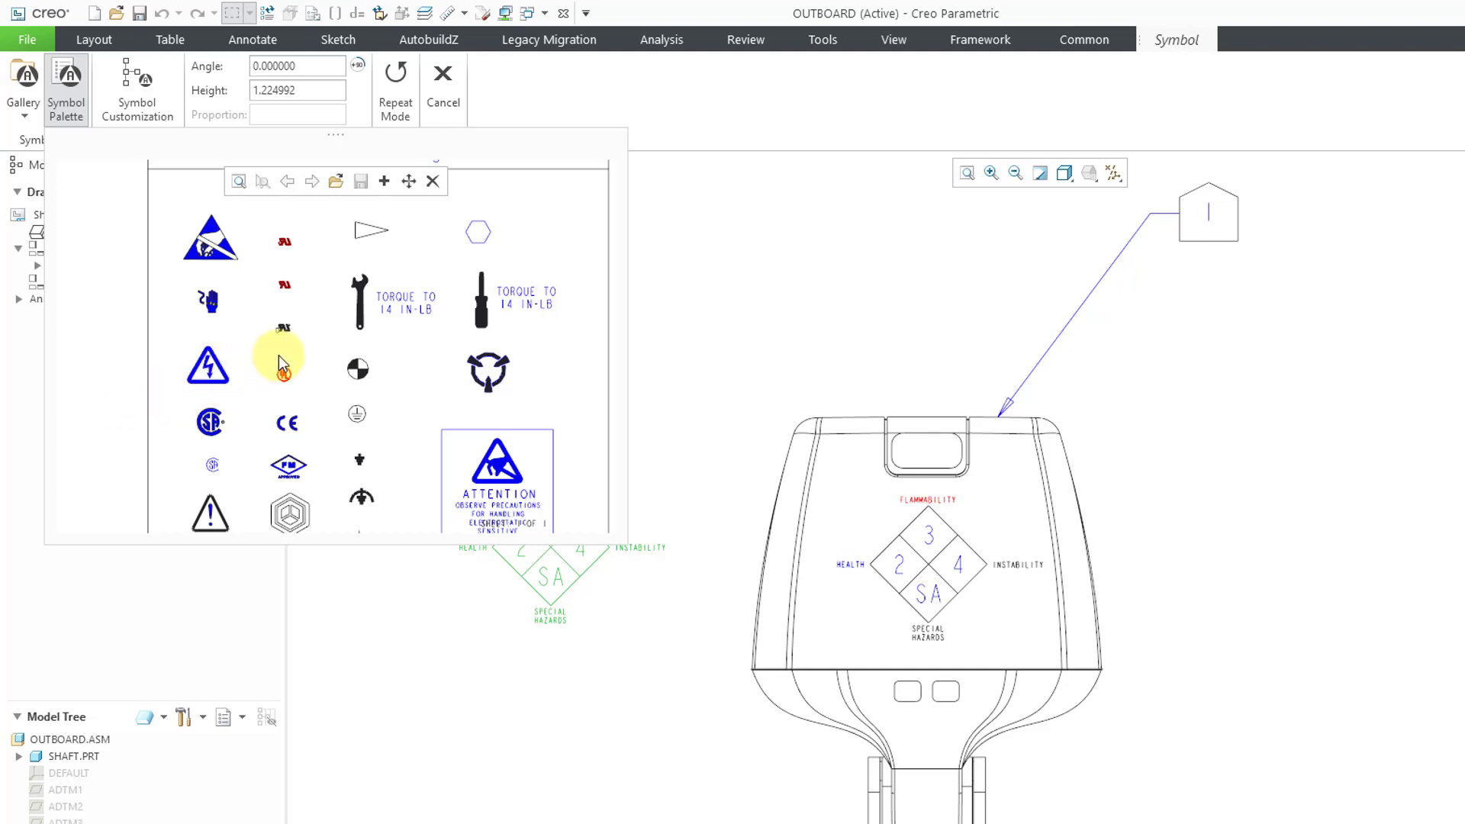
pyautogui.moveTo(278, 354); pyautogui.dragTo(227, 347, button='middle')
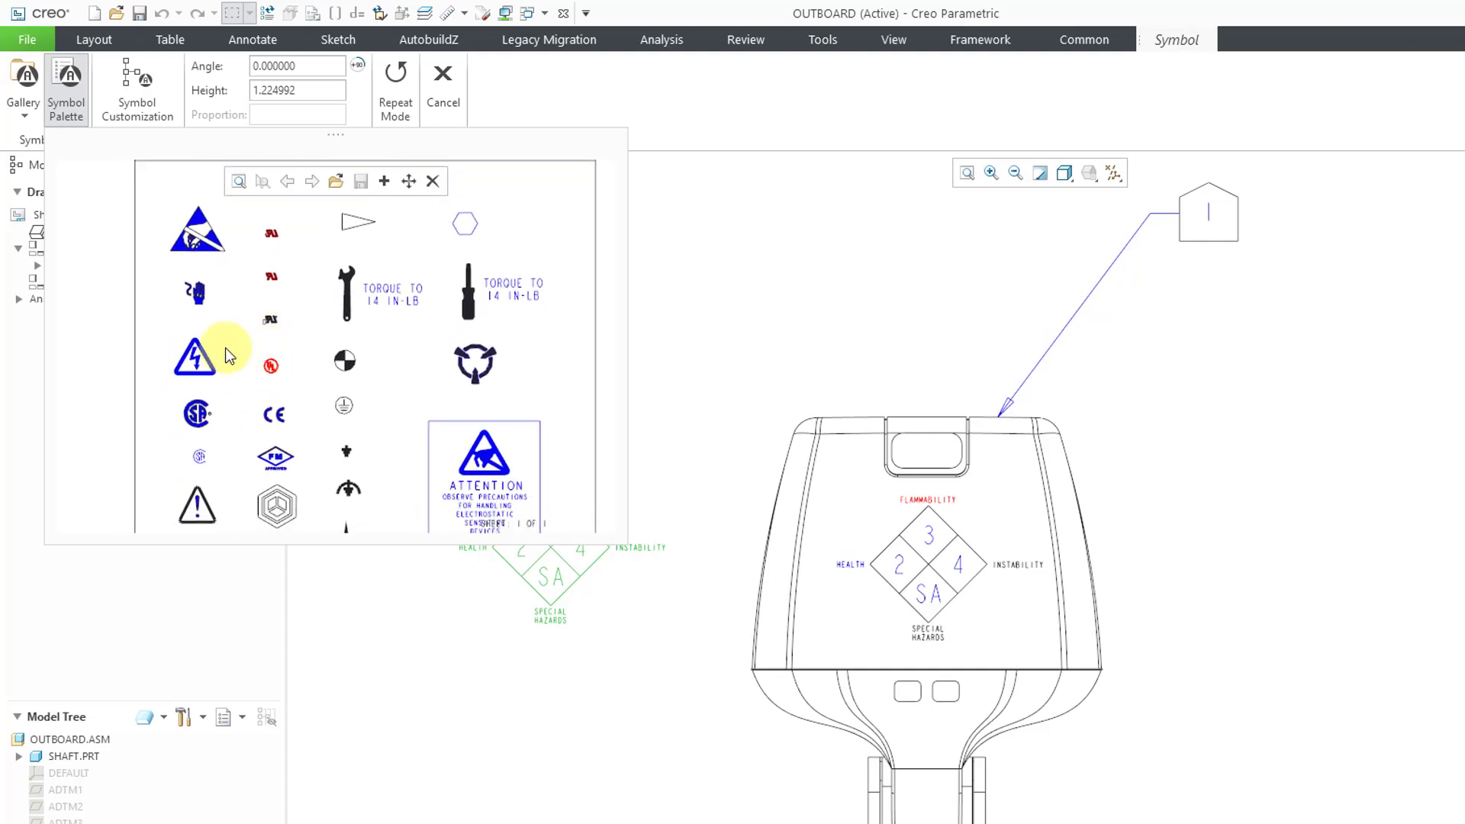
# Place the triangular lightning-bolt warning symbol from the palette on the right view's cover, below and right of the nfpa diamond
pyautogui.click(195, 356)
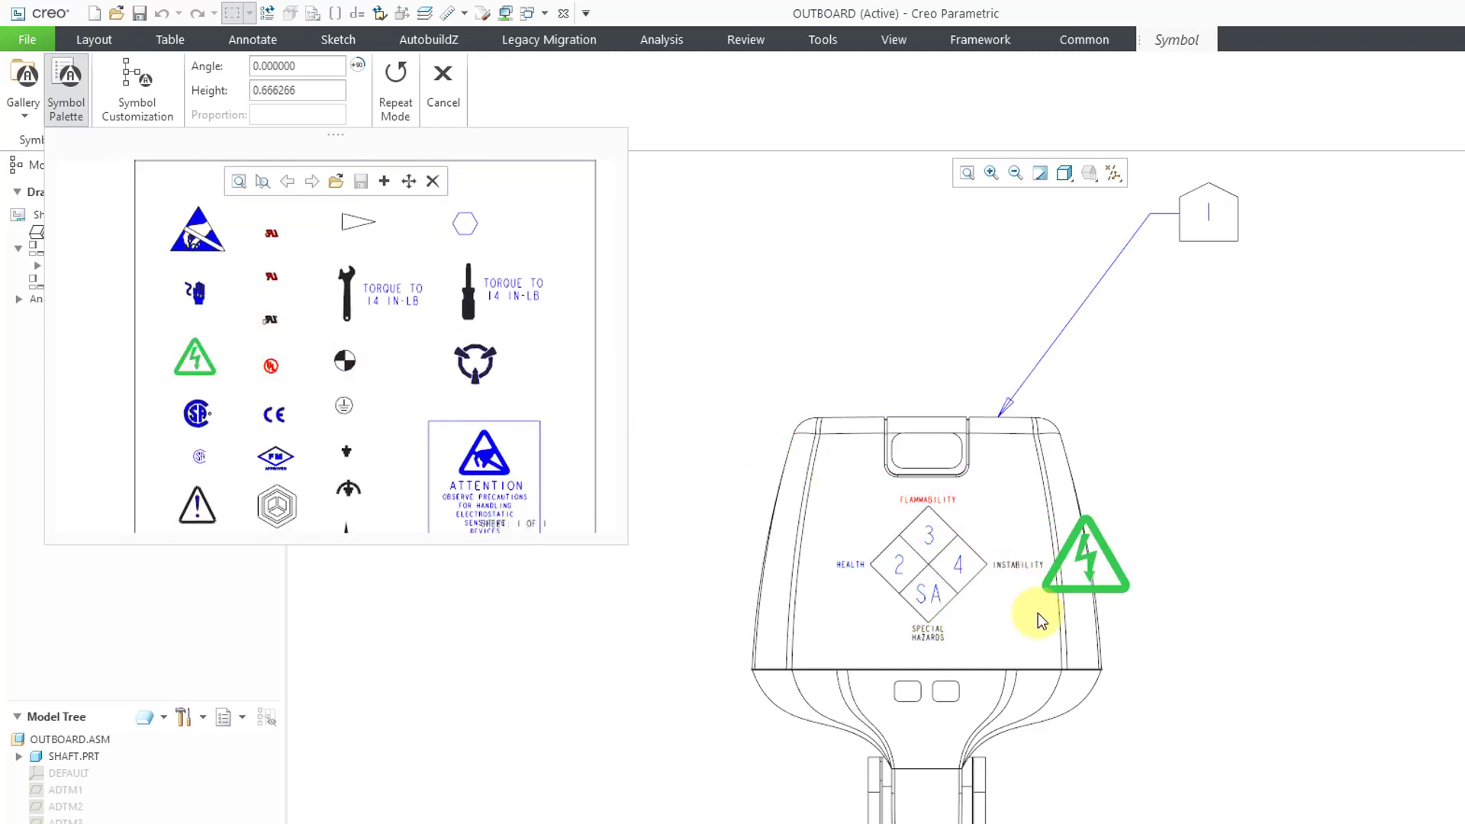
pyautogui.click(963, 660)
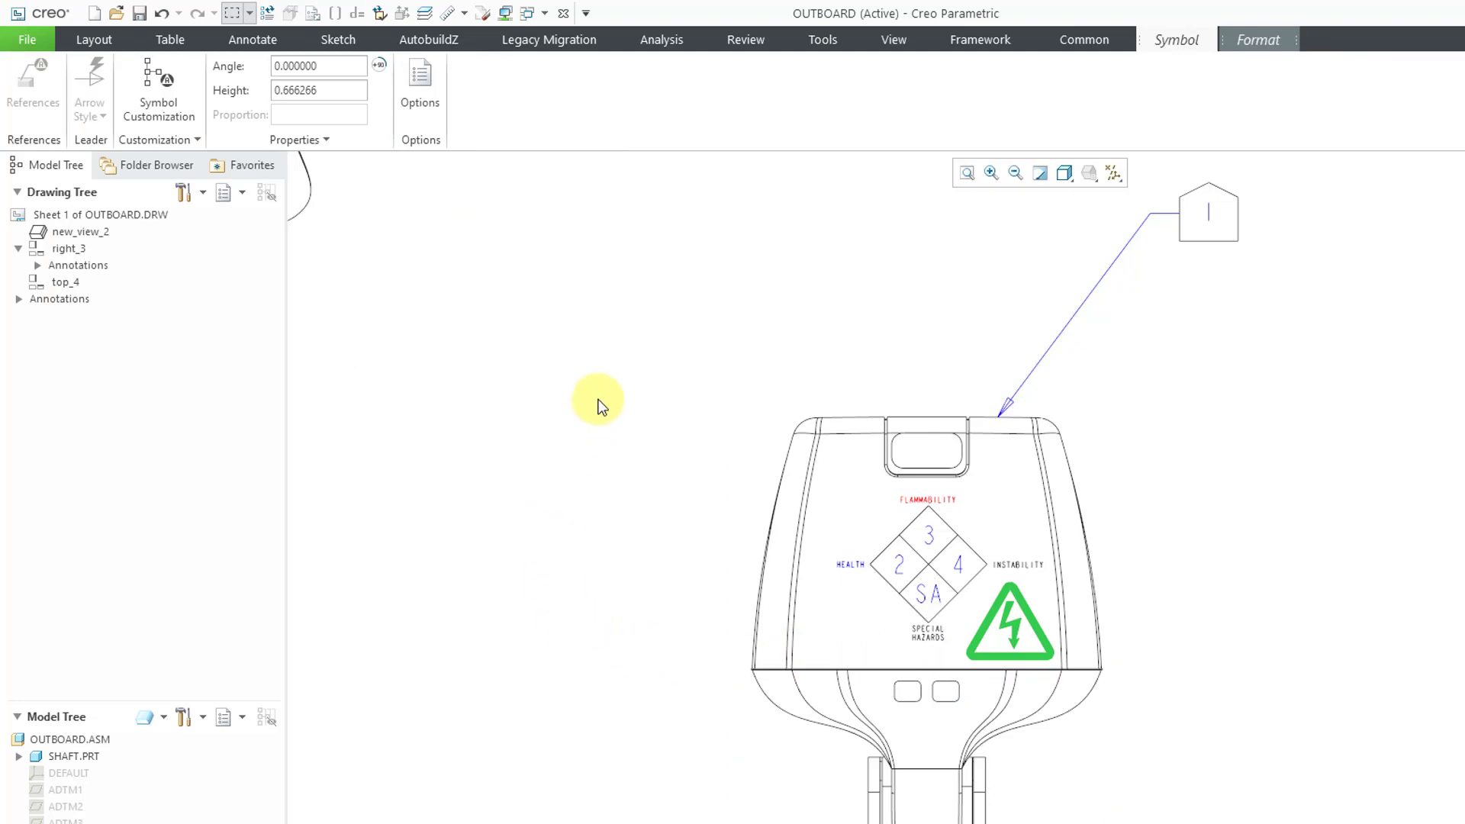
pyautogui.scroll(-2, 702, 398)
pyautogui.click(700, 406)
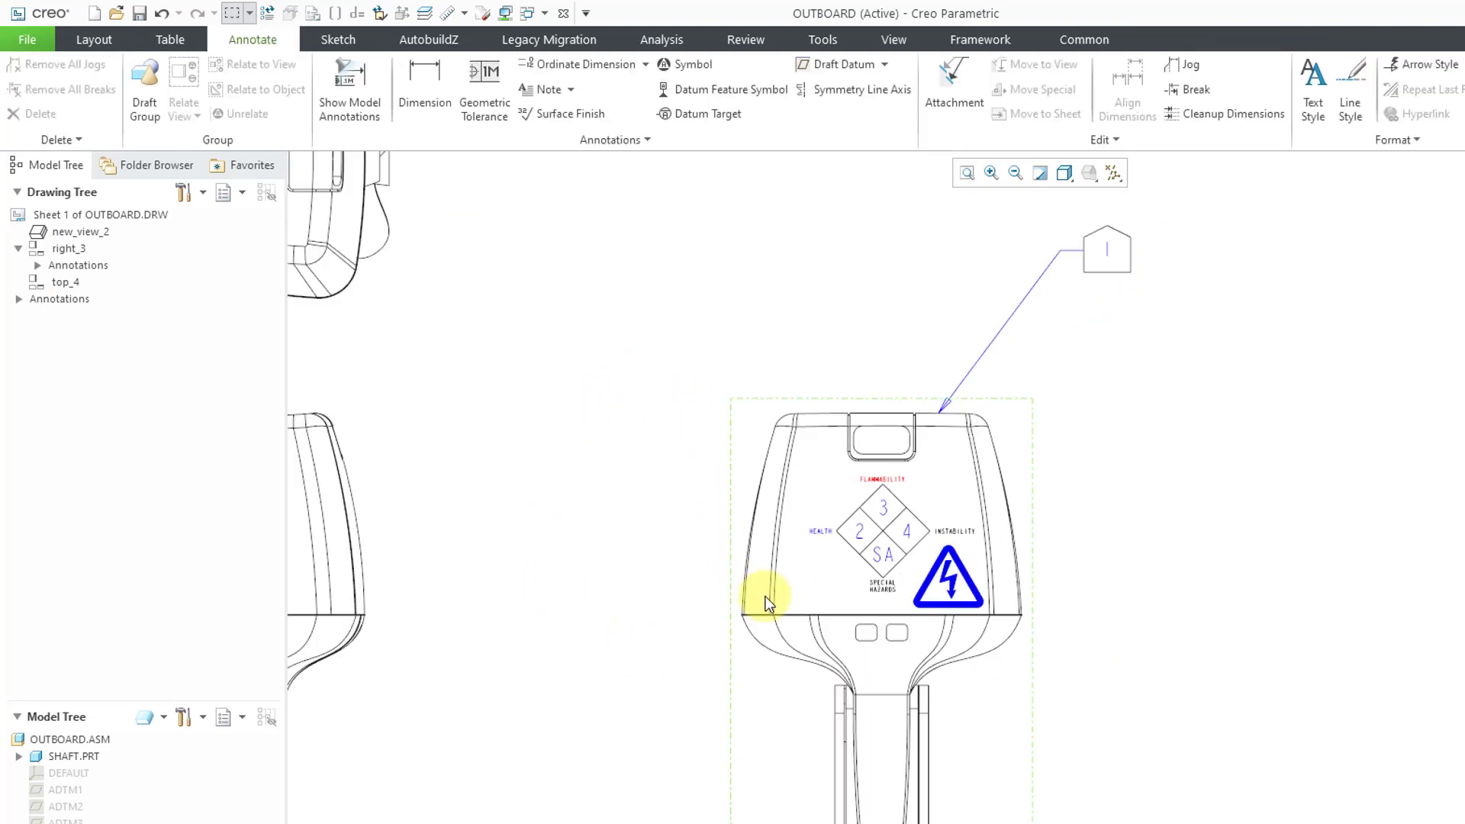
# Open the Define Symbol commands to view the symbol definition options, and close them with Done
pyautogui.scroll(-2, 778, 556)
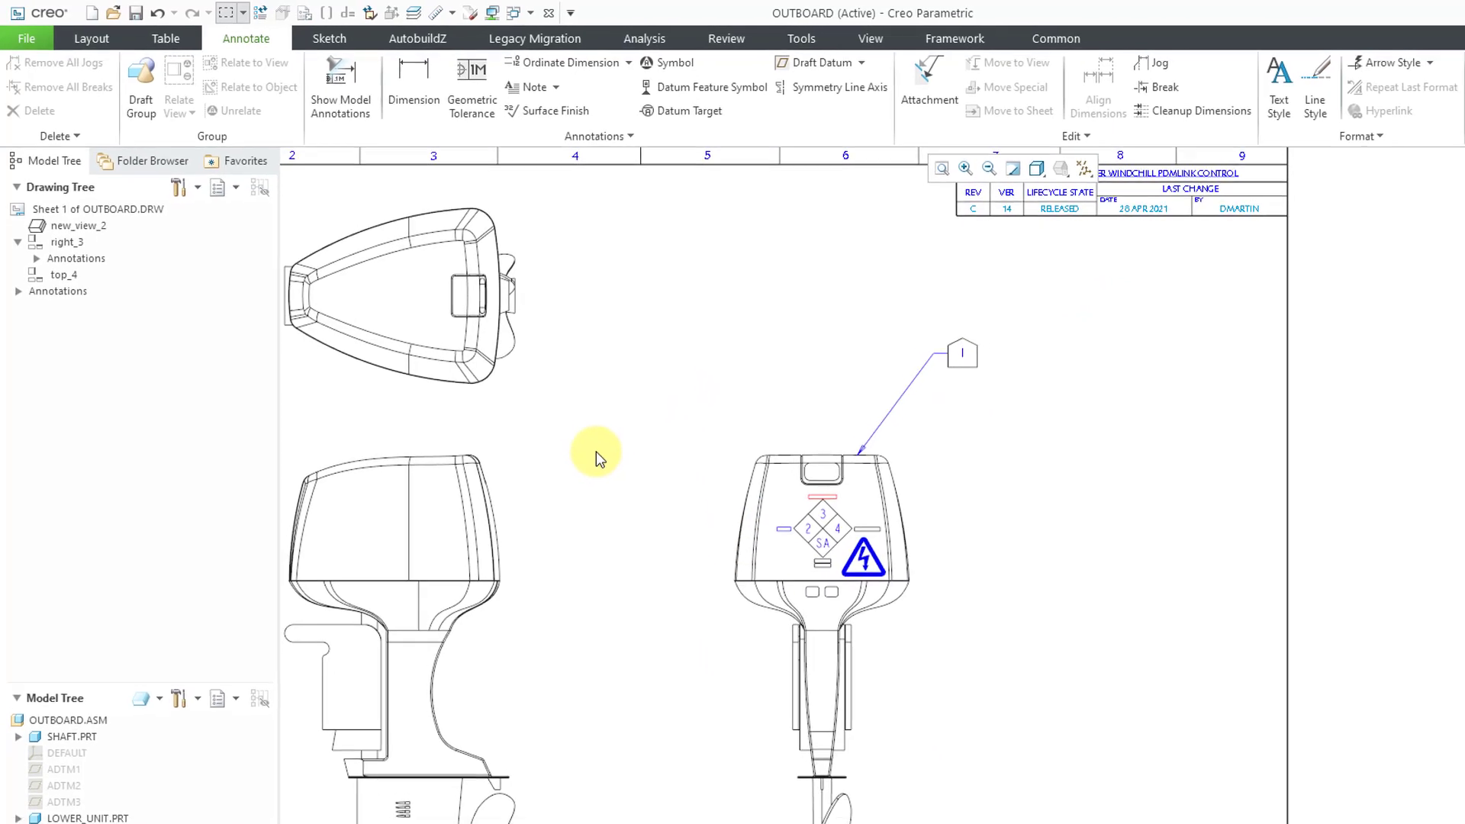
pyautogui.scroll(-2, 654, 482)
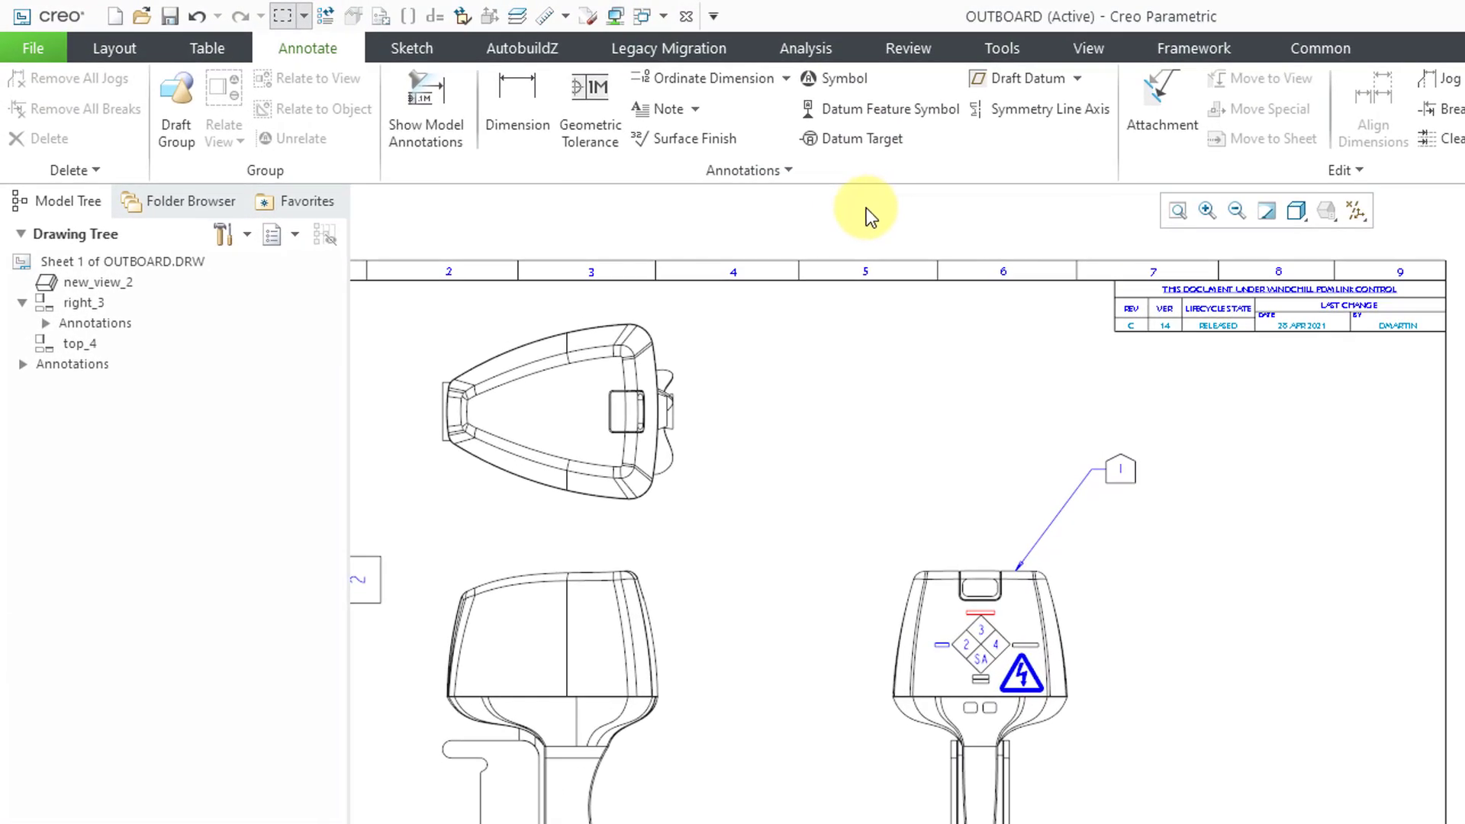
pyautogui.click(793, 172)
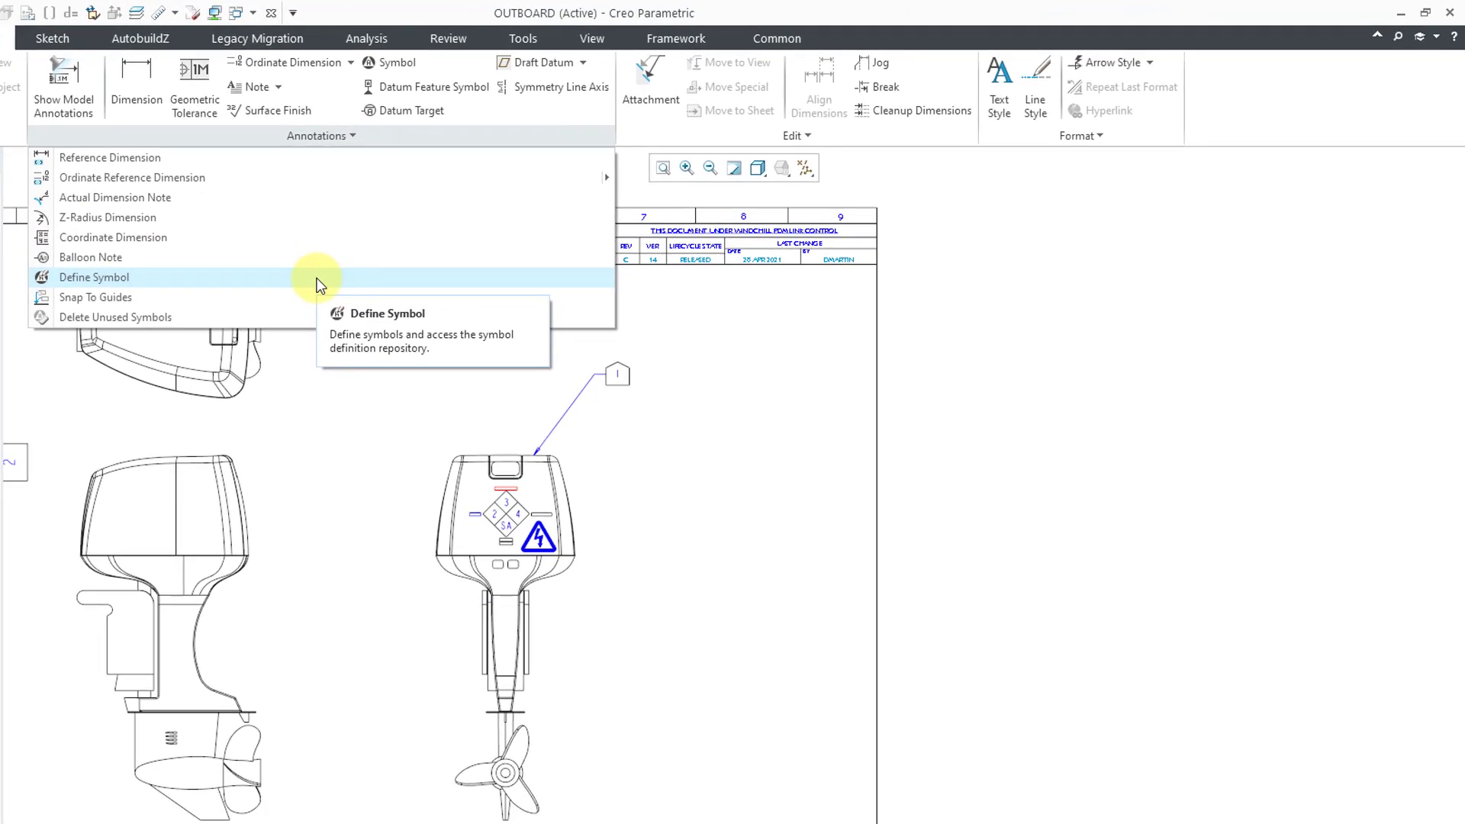
pyautogui.click(318, 285)
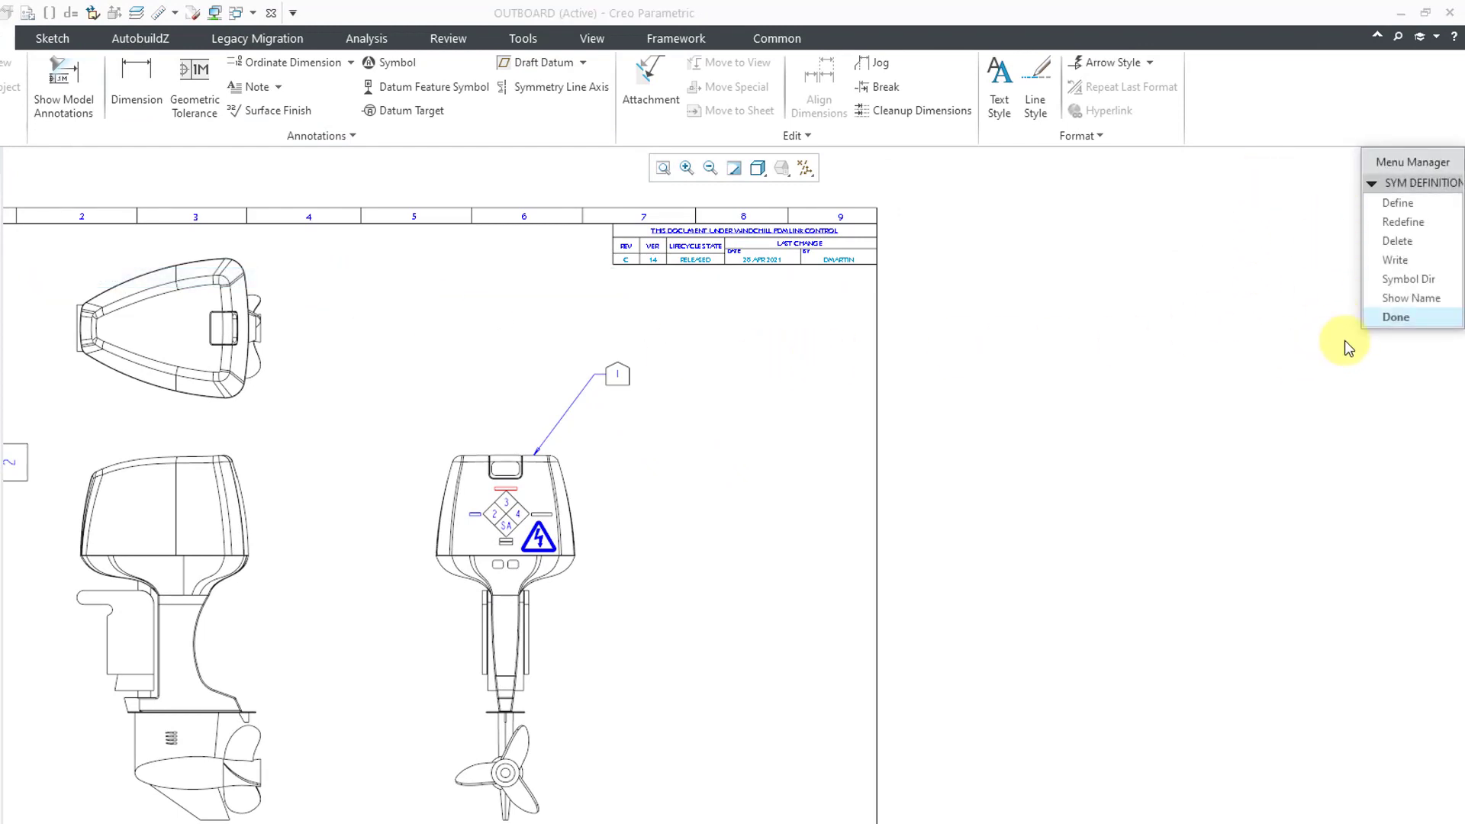
pyautogui.click(1390, 321)
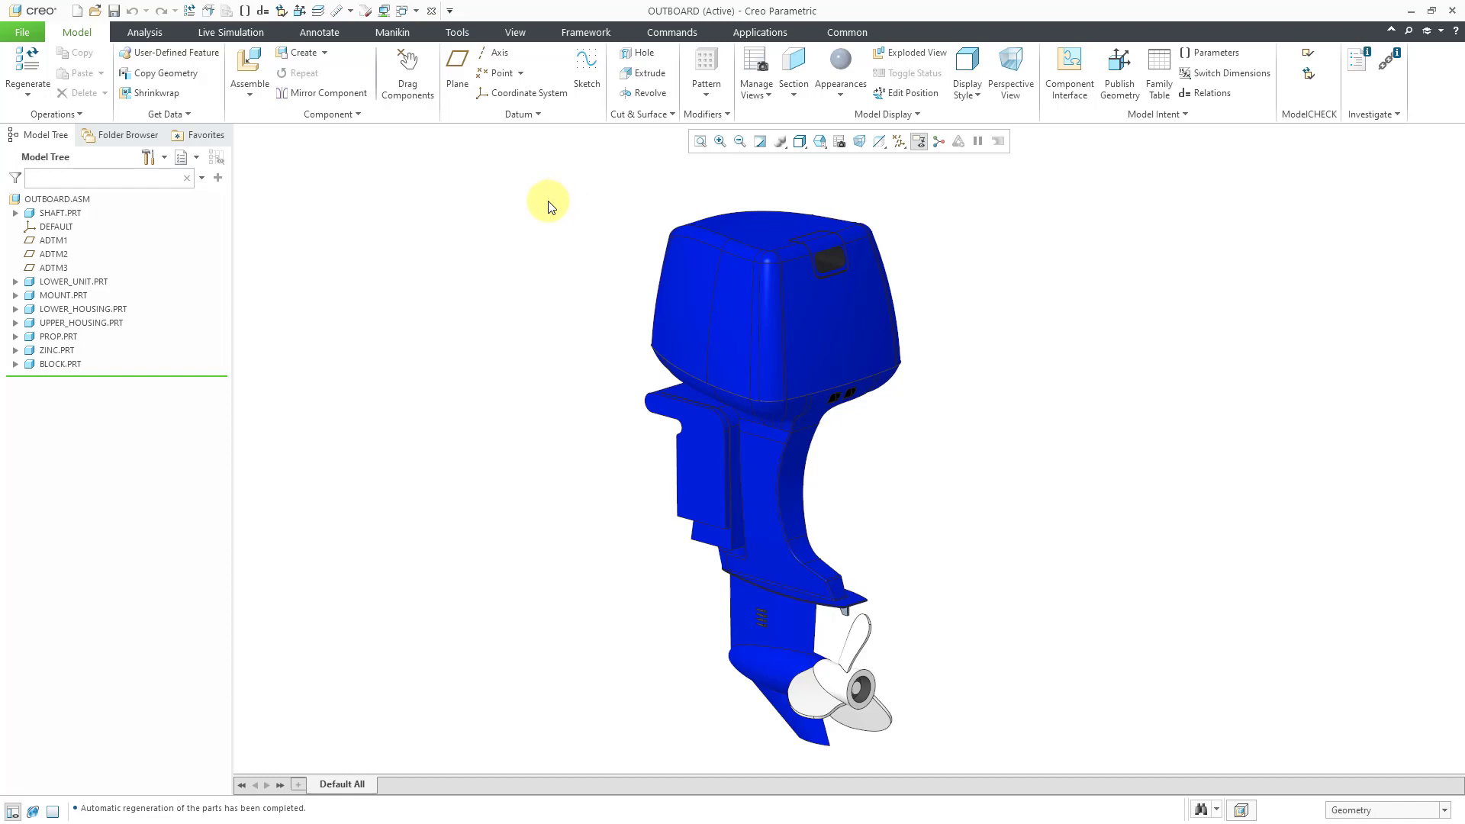
# In the OUTBOARD assembly model, go to the annotation tools and choose FRONT as the annotation plane
pyautogui.click(326, 34)
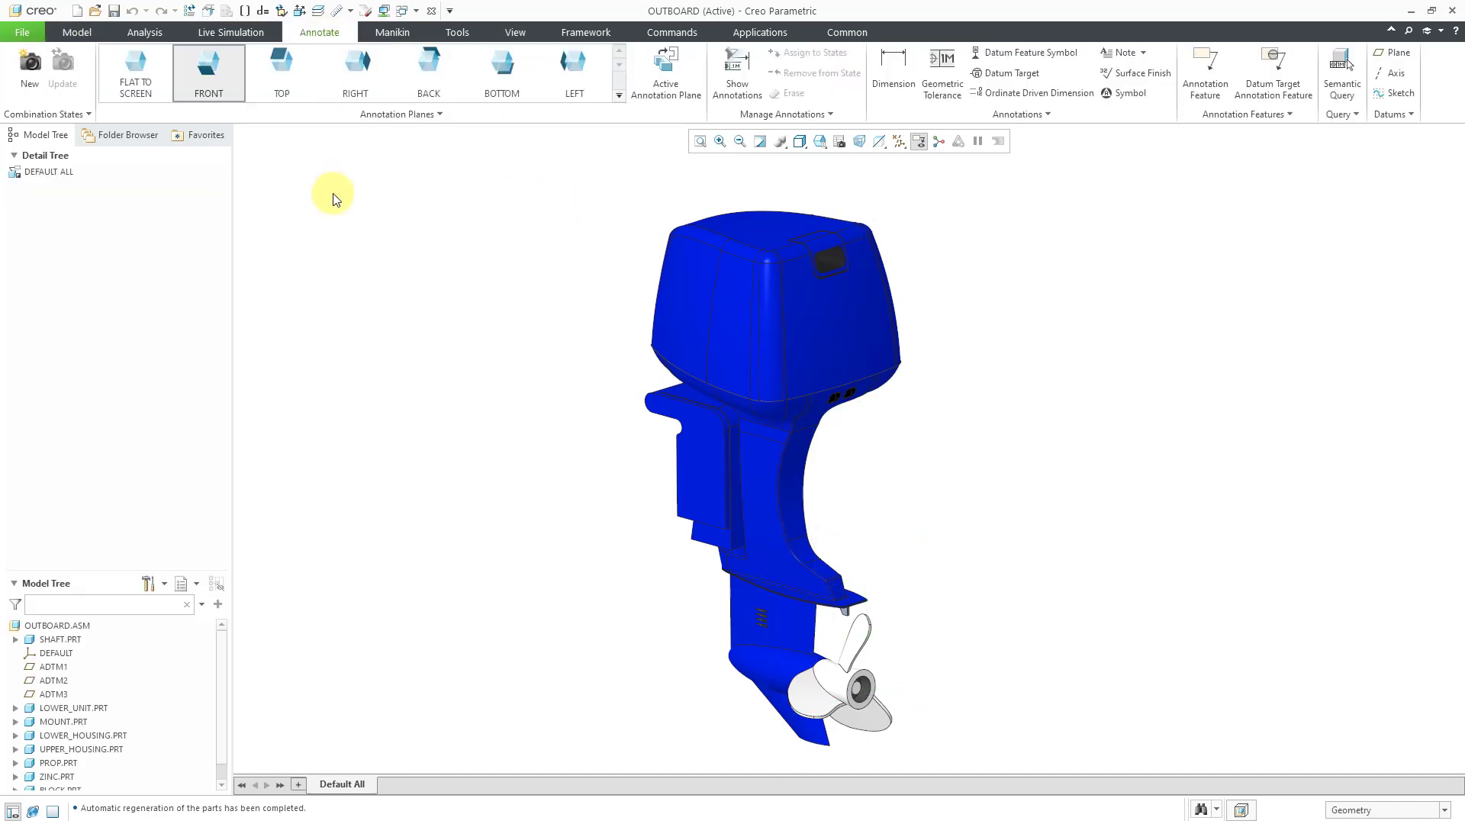
pyautogui.click(216, 82)
pyautogui.moveTo(484, 360)
pyautogui.mouseDown(button='middle')
pyautogui.moveTo(506, 353)
pyautogui.moveTo(510, 369)
pyautogui.moveTo(500, 360)
pyautogui.mouseUp(button='middle')
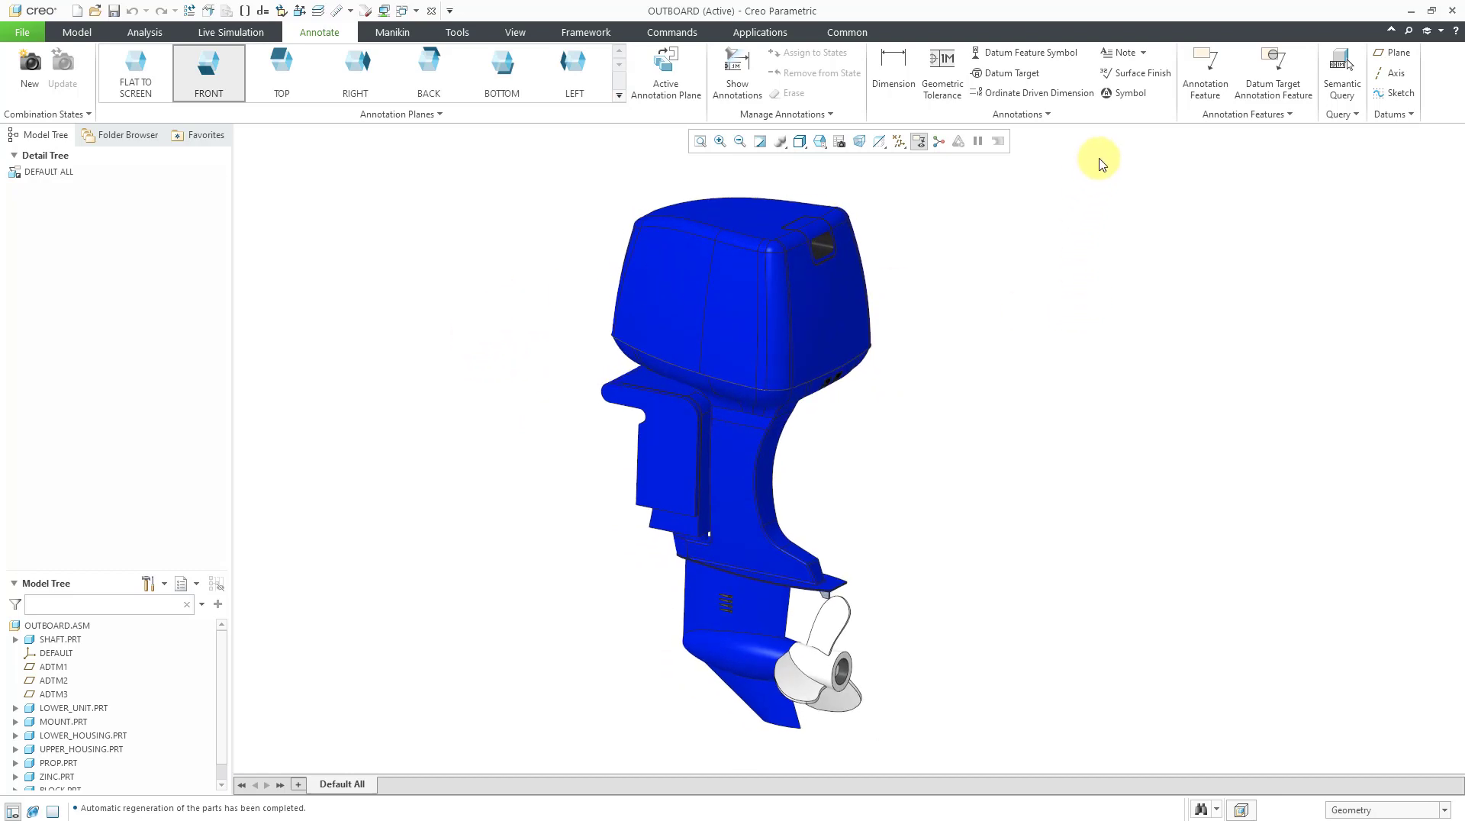
# Start a new symbol in the model and choose fai from the gallery's Pinned group
pyautogui.click(1124, 95)
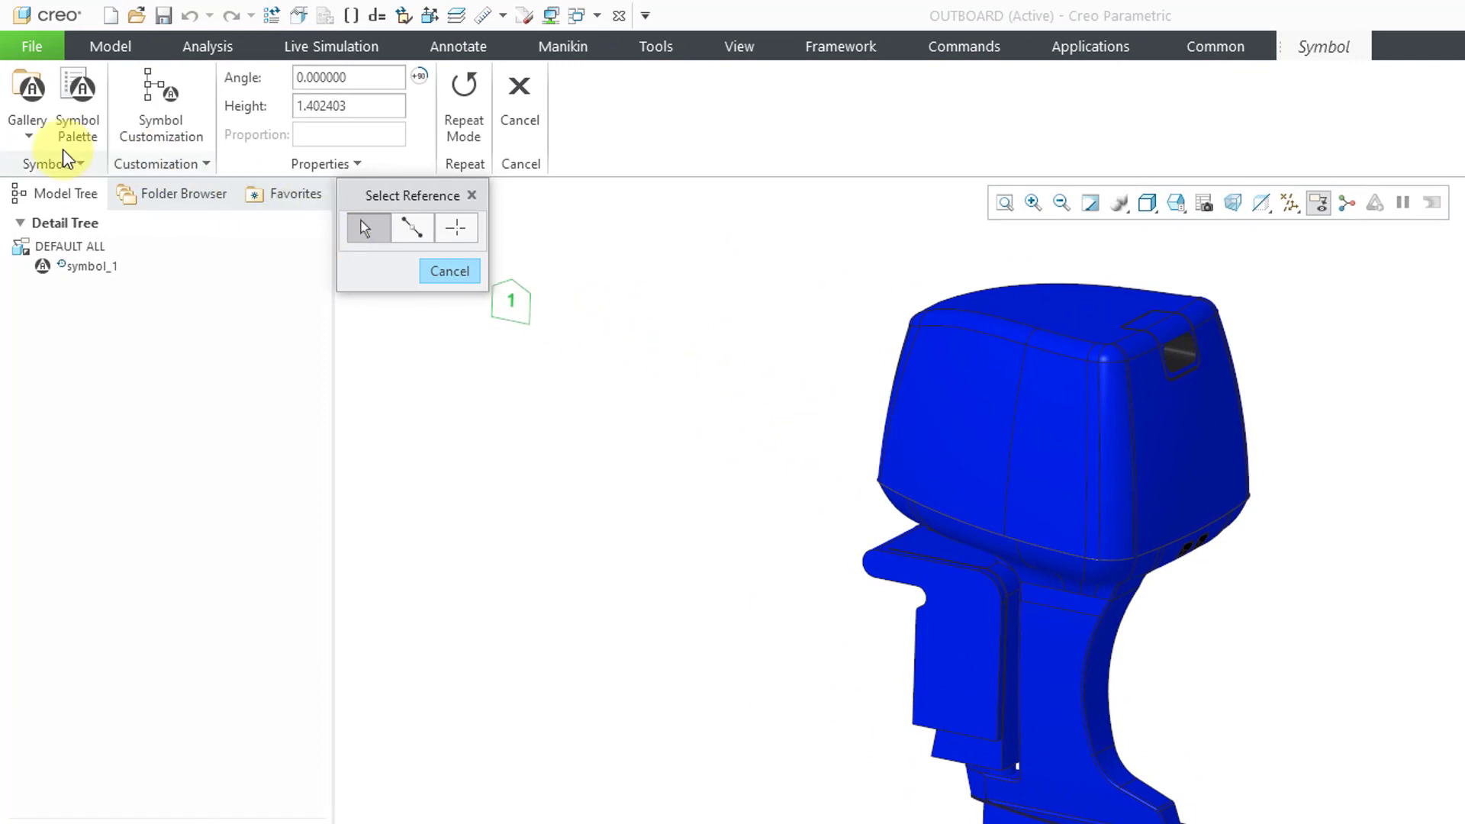
pyautogui.click(30, 138)
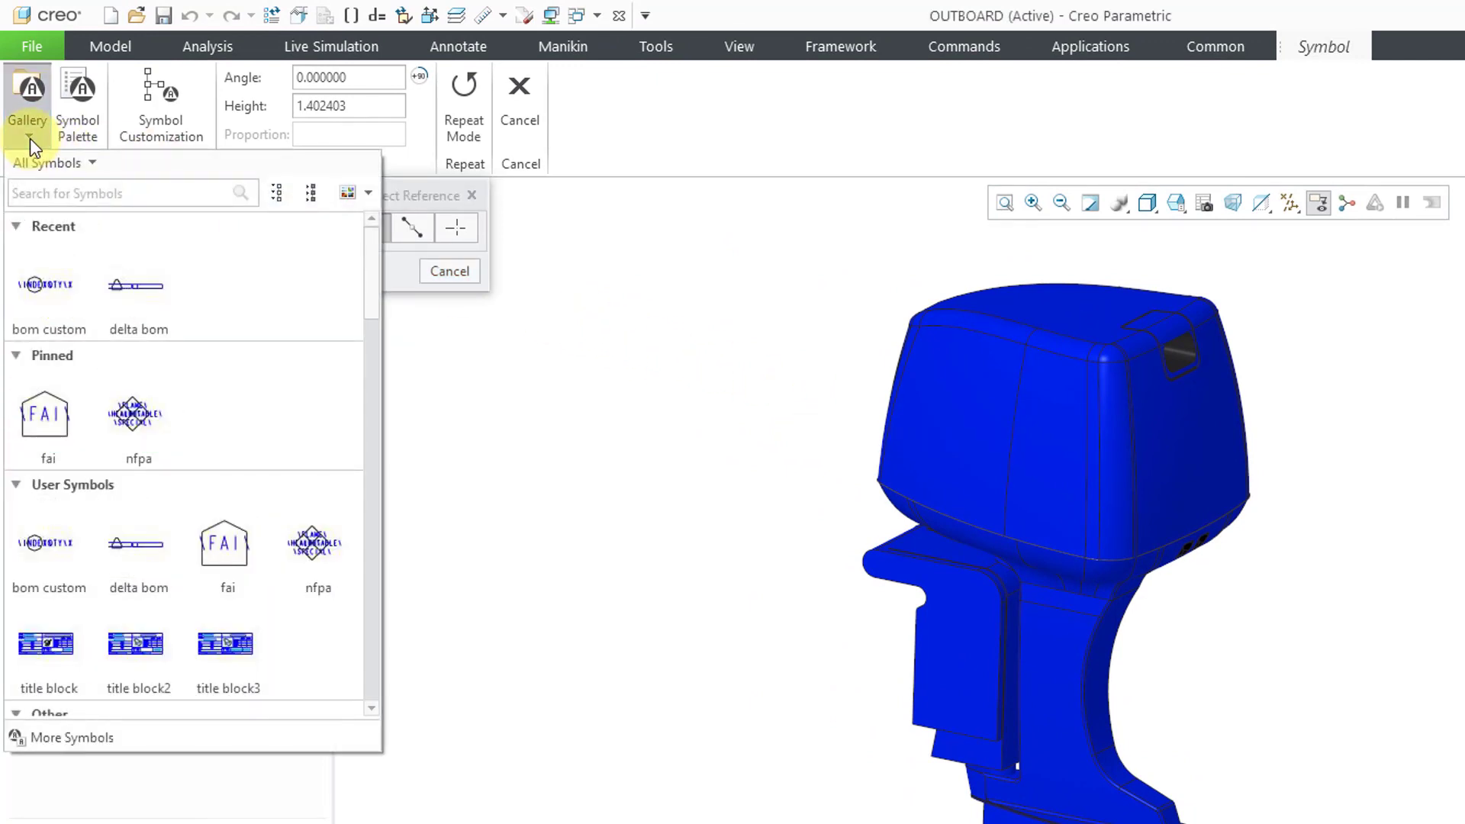
pyautogui.click(48, 416)
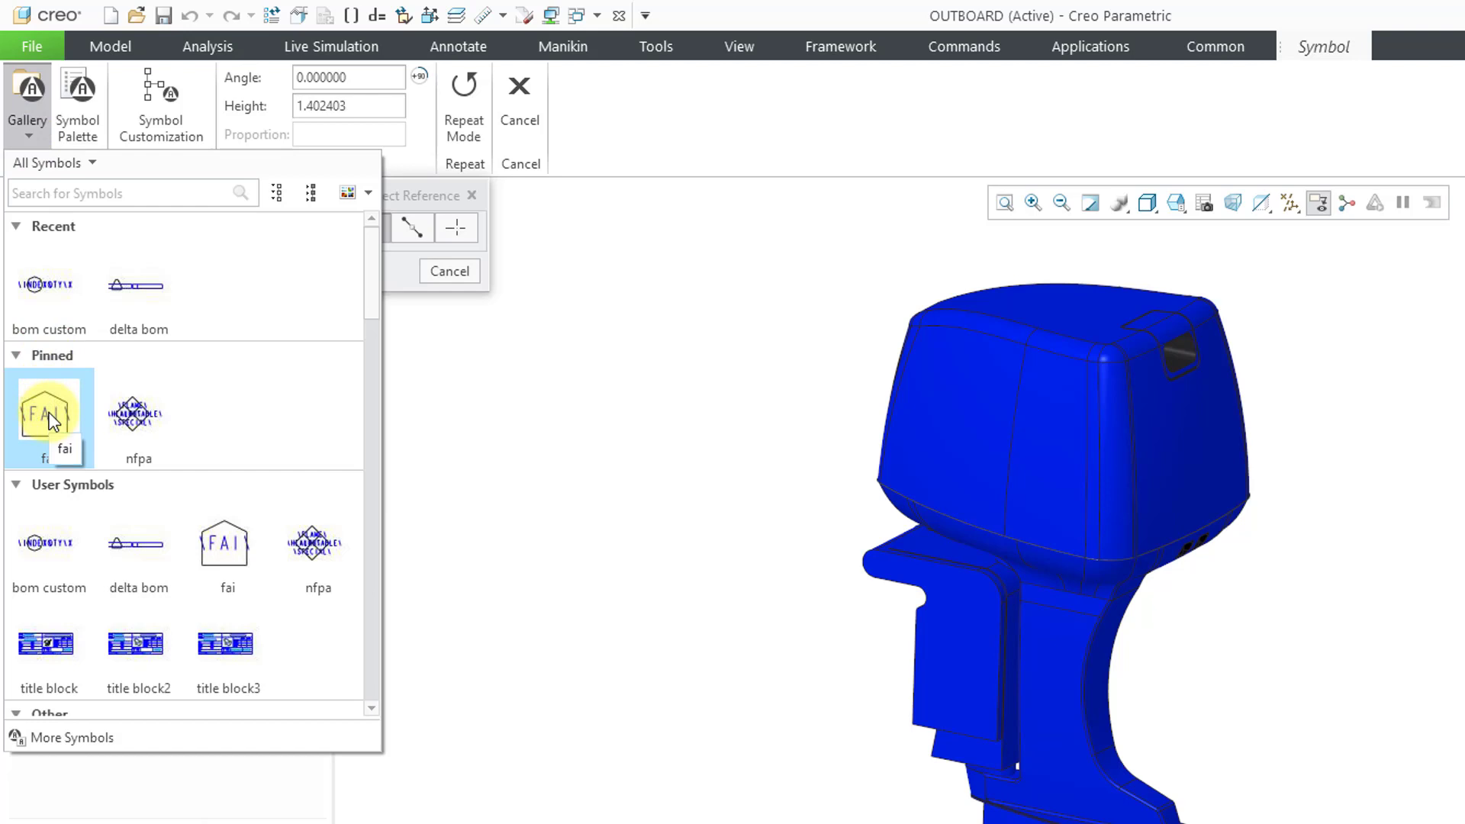
pyautogui.click(48, 415)
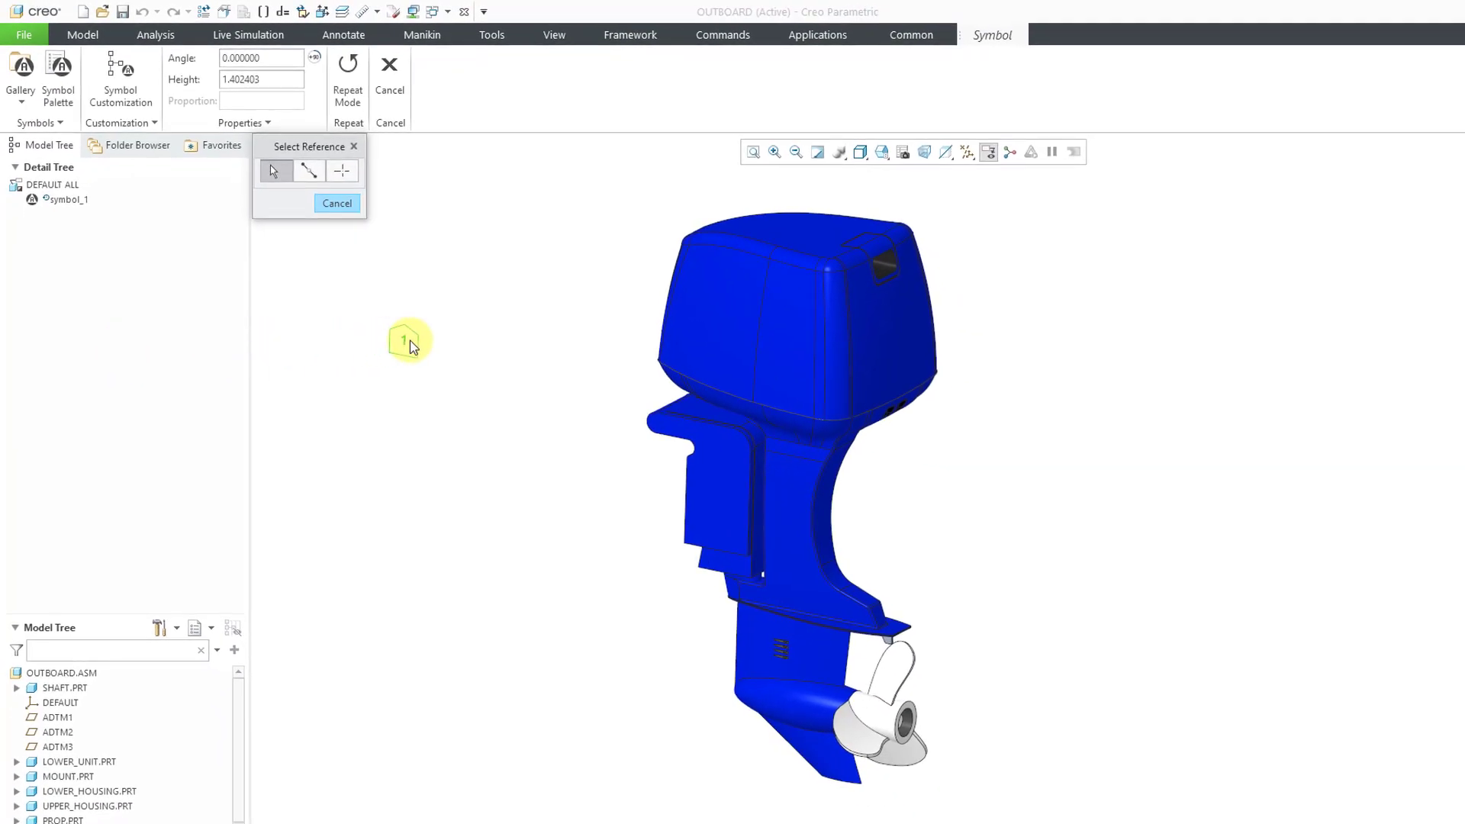
# Attach the fai symbol's leader to the upper propeller blade's edge and place the symbol above and right of the propeller
pyautogui.click(917, 656)
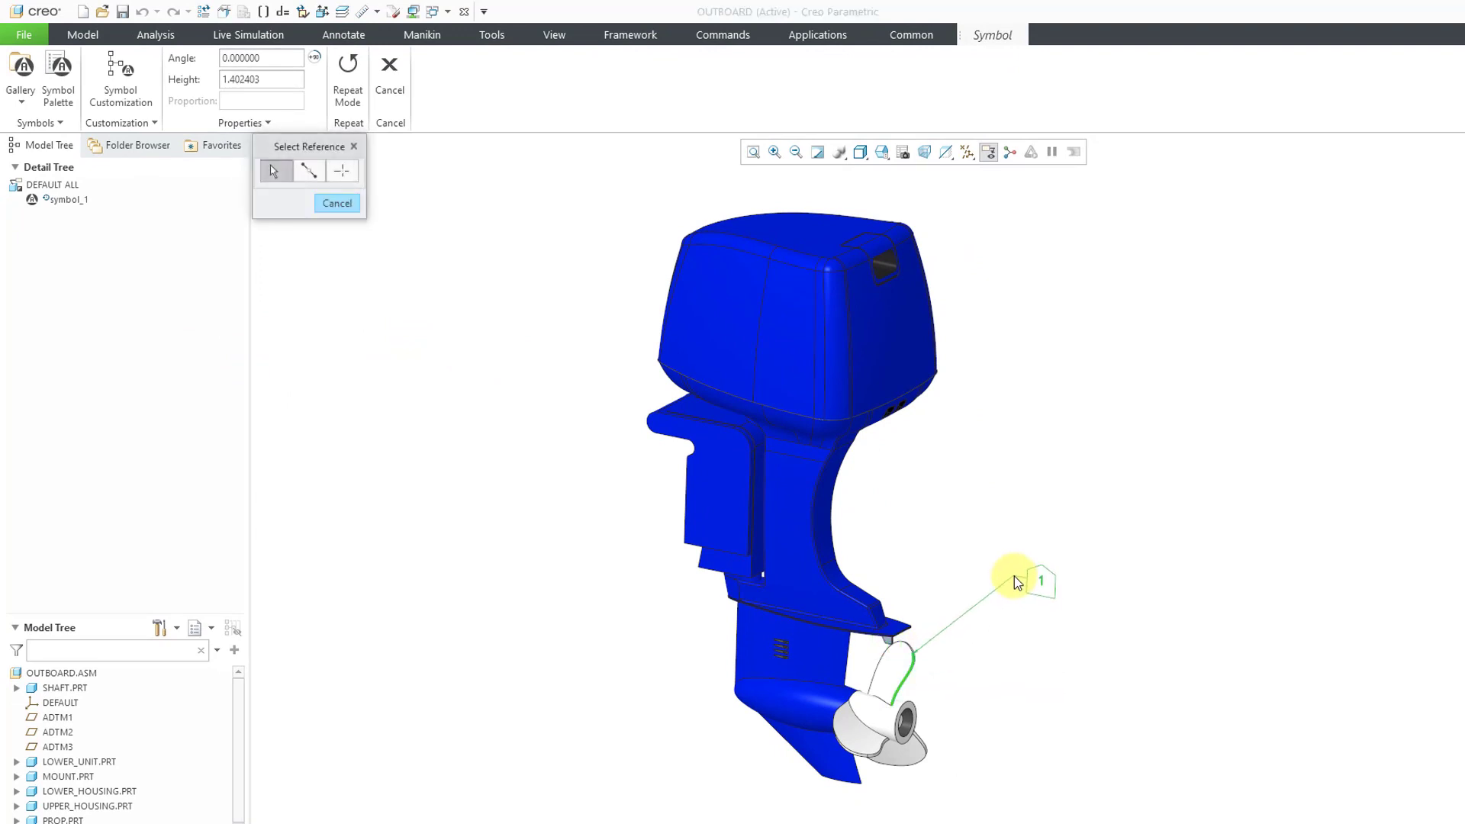
pyautogui.rightClick(1010, 571)
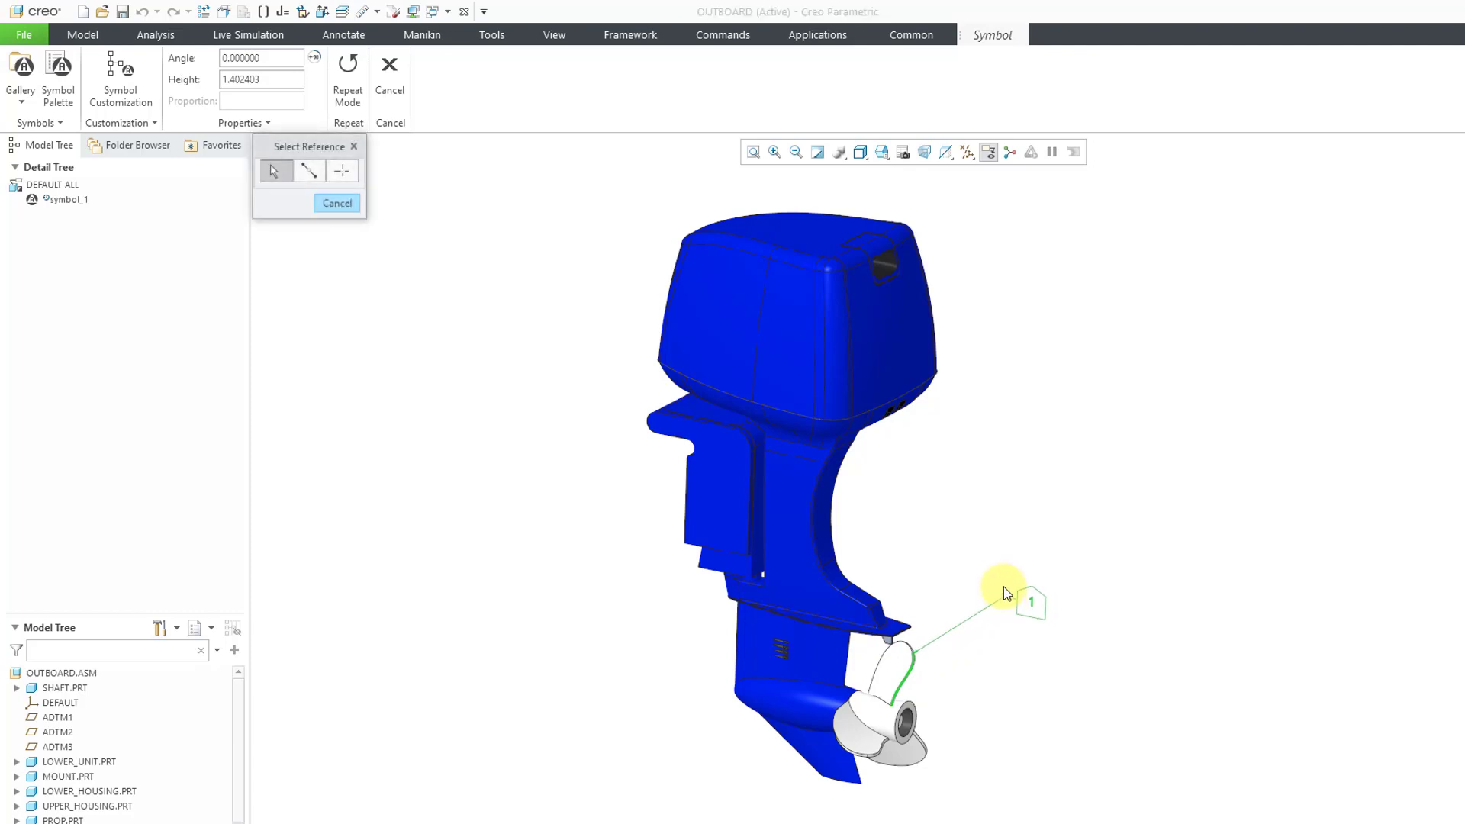
pyautogui.middleClick(1003, 566)
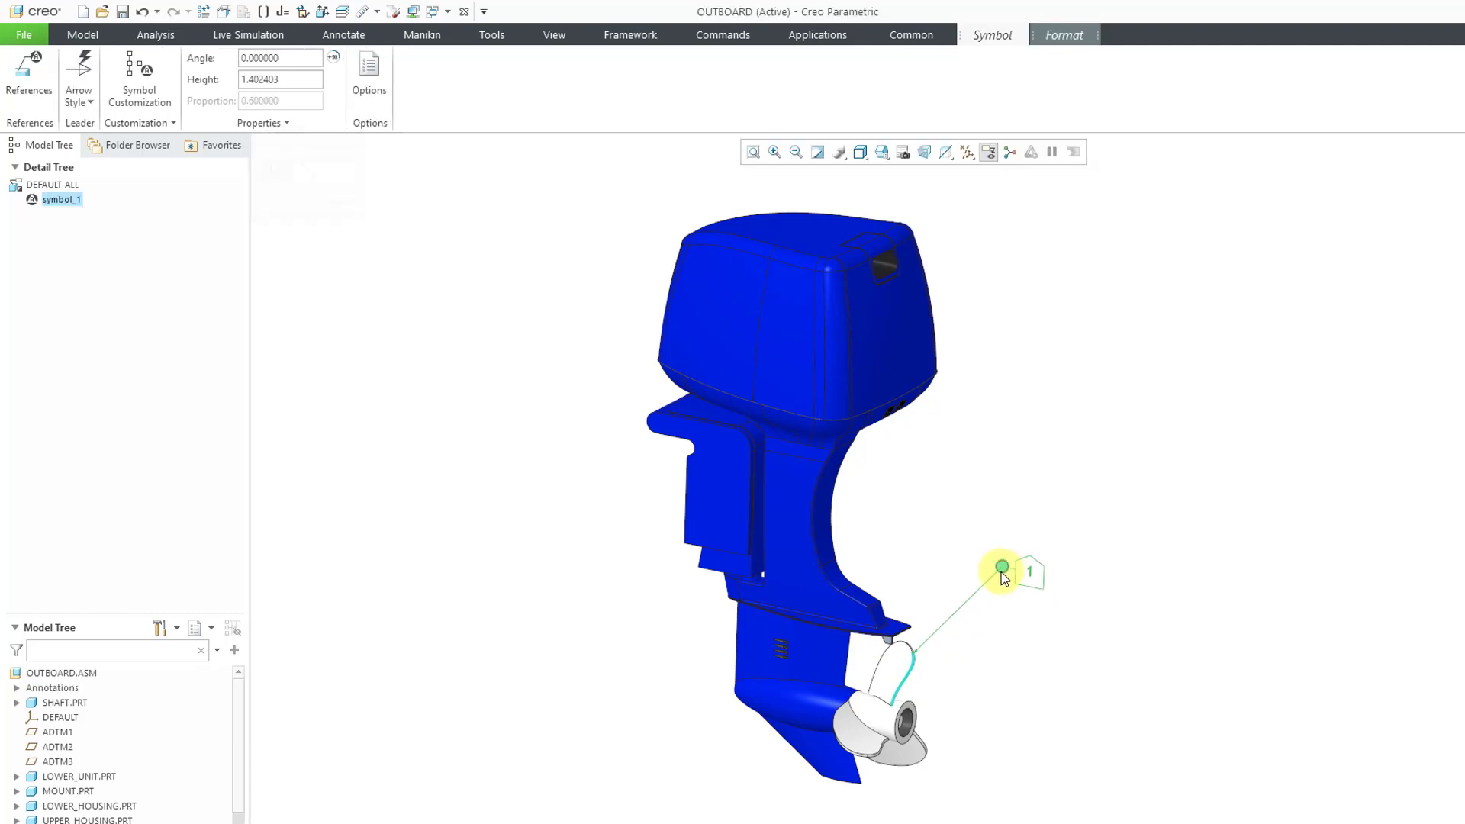
# Rotate the fai symbol to 45 degrees and enlarge it to a height of about 4.4 using its resize handles
pyautogui.rightClick(1036, 438)
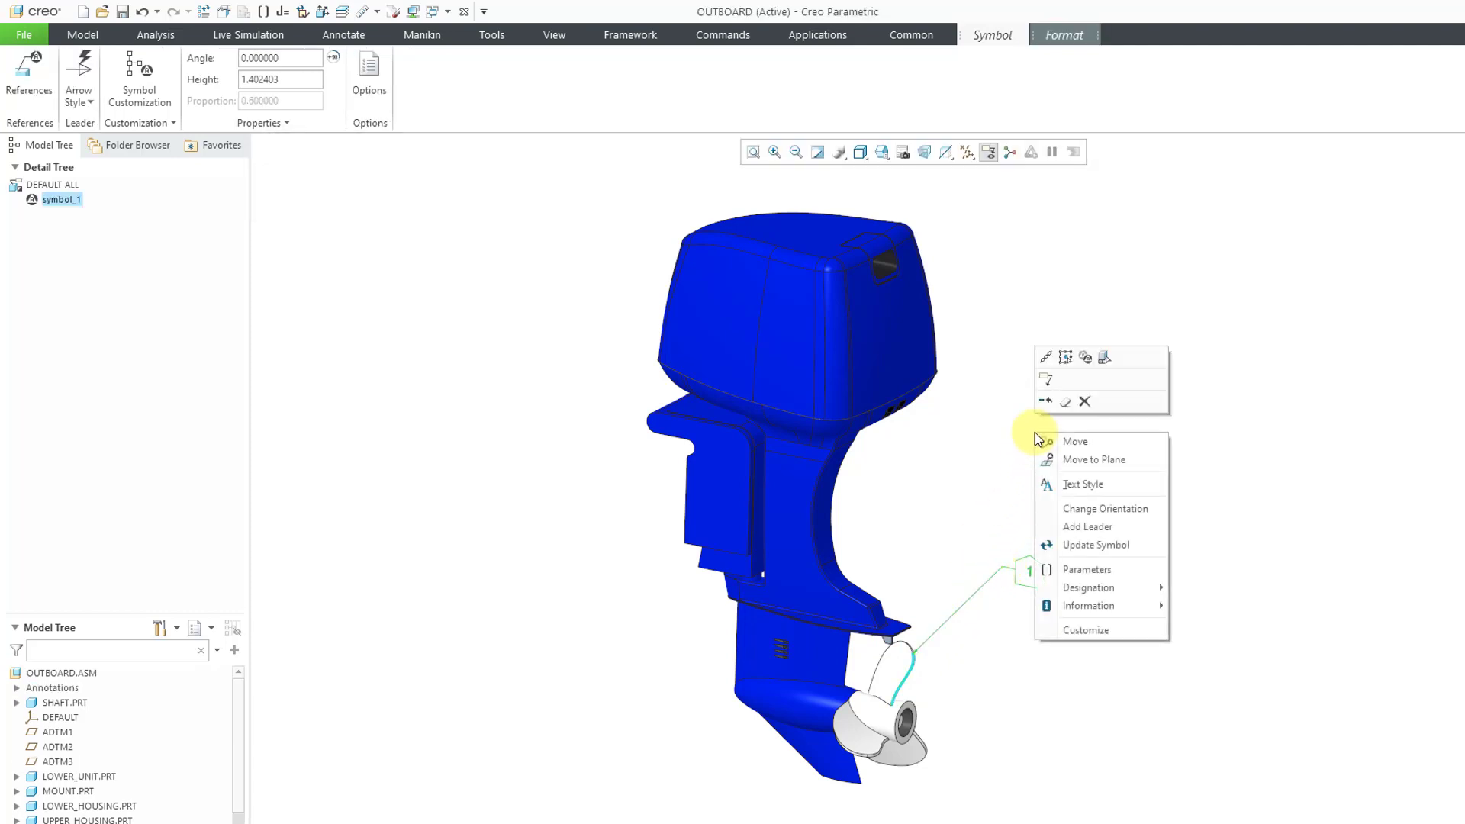
pyautogui.click(1068, 364)
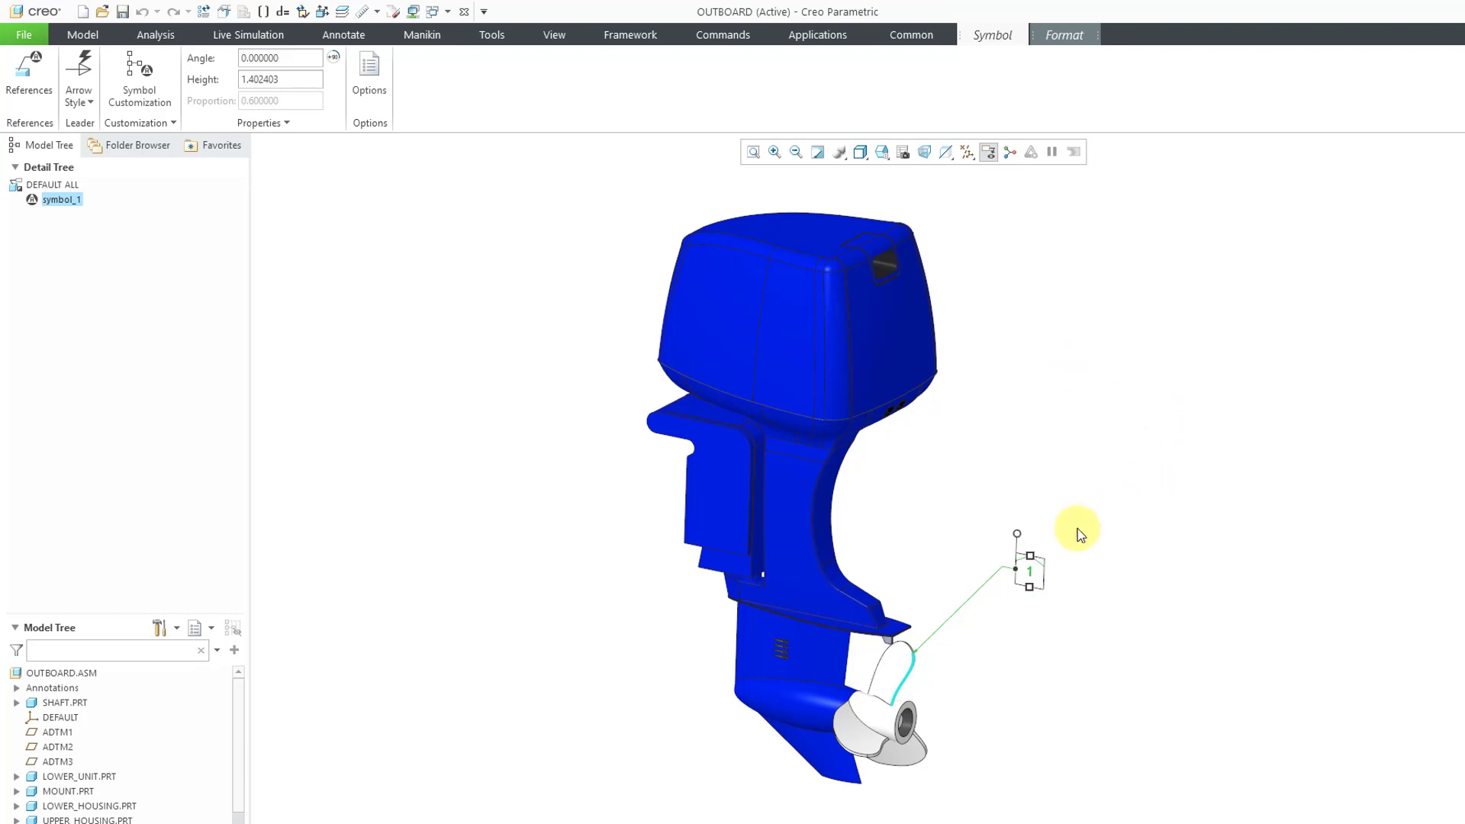
pyautogui.moveTo(1019, 532); pyautogui.dragTo(993, 540)
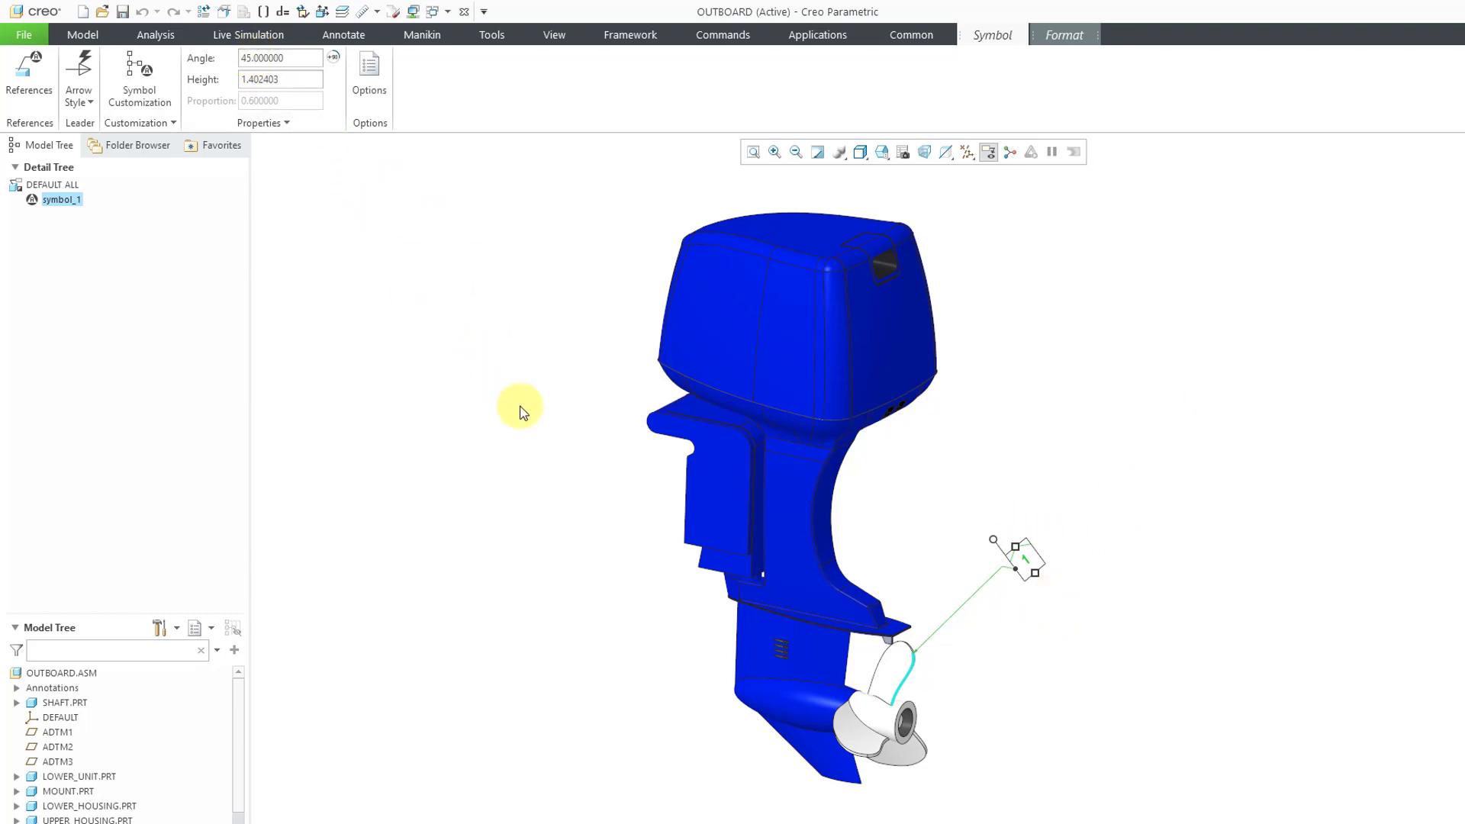
pyautogui.moveTo(1036, 574); pyautogui.dragTo(1071, 630)
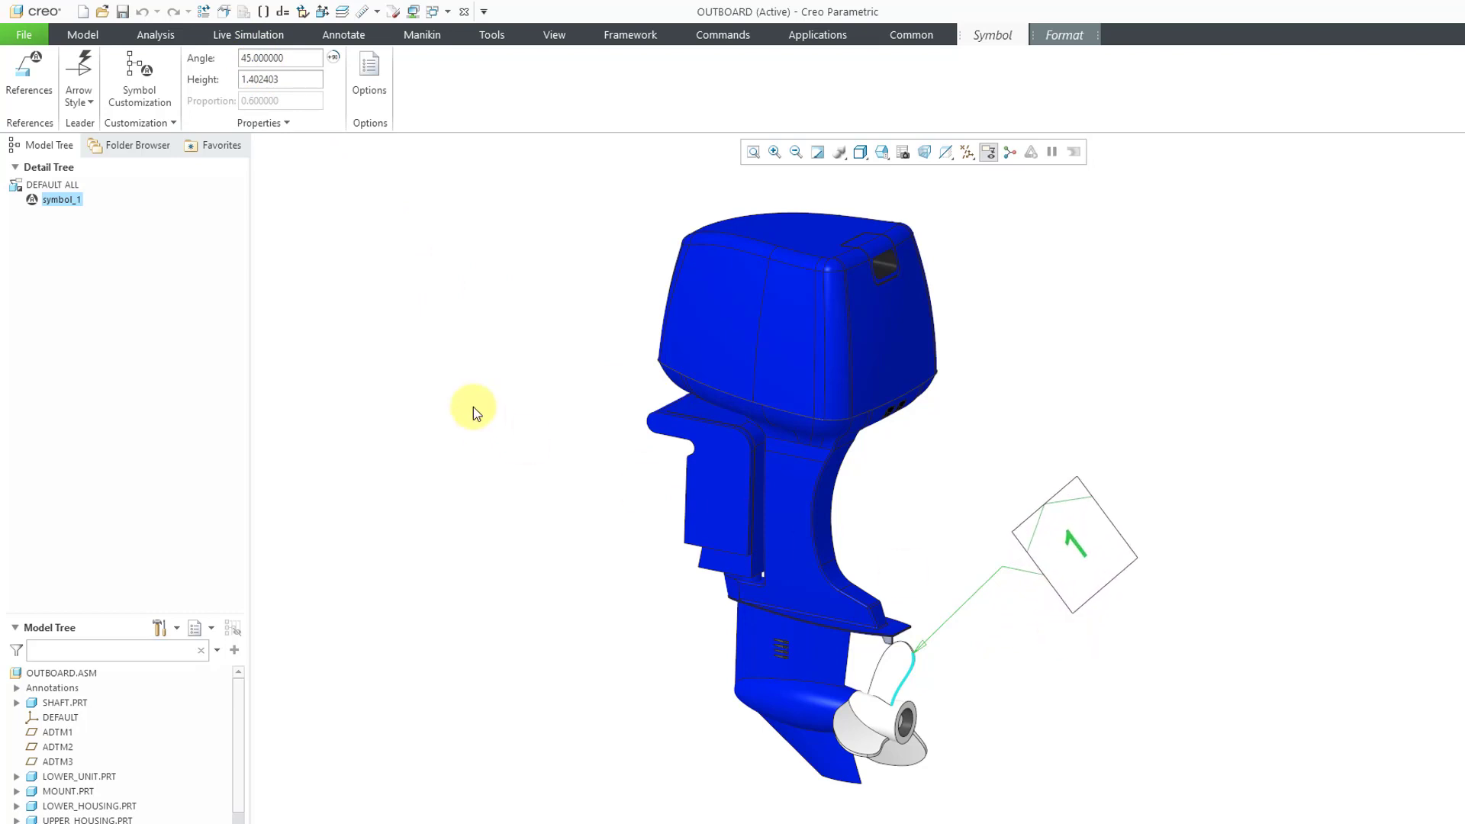
# Set the fai symbol's FAI variable text to 3 in the symbol customization
pyautogui.click(139, 99)
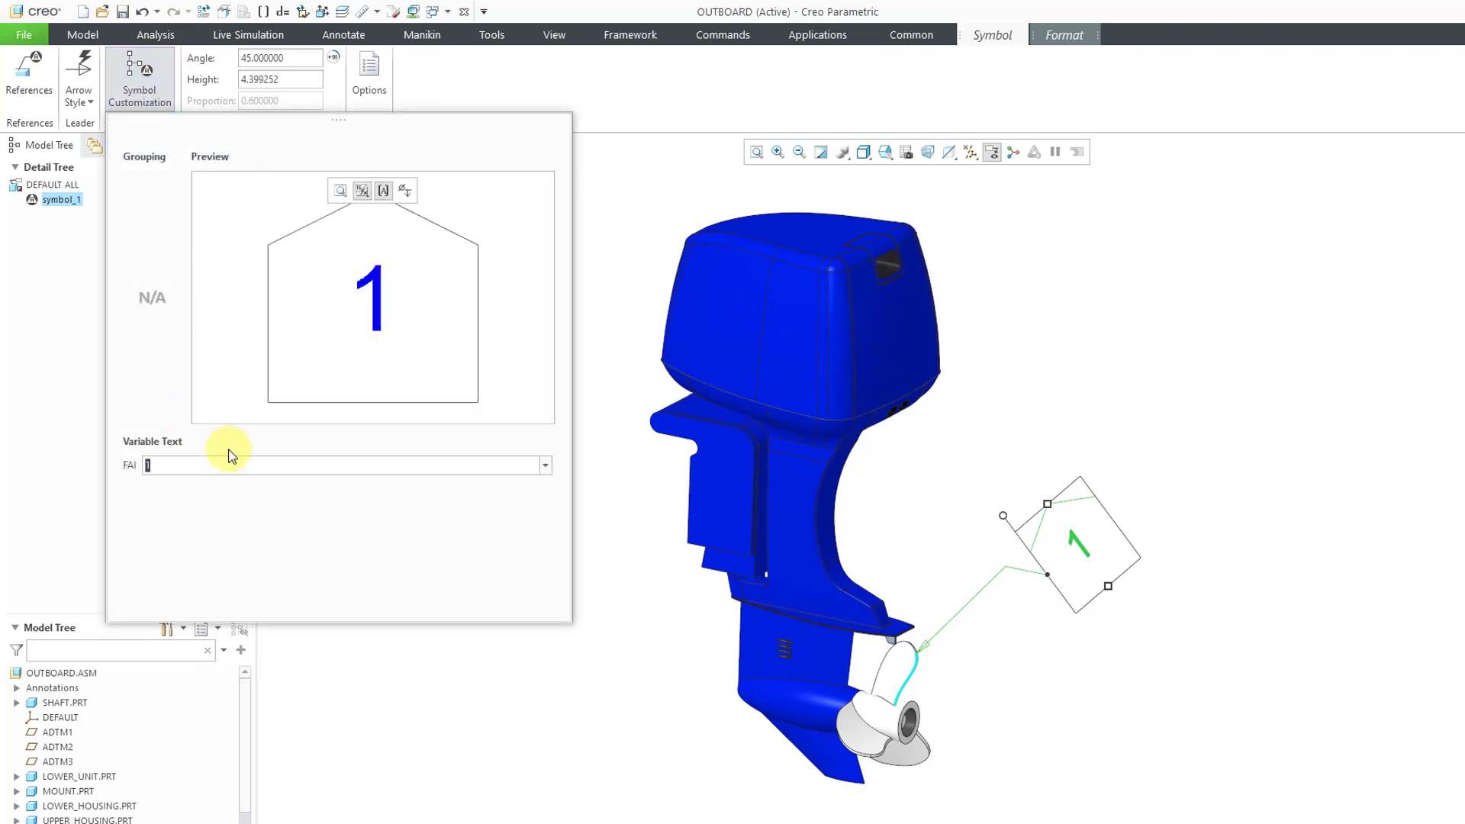
pyautogui.write('3')
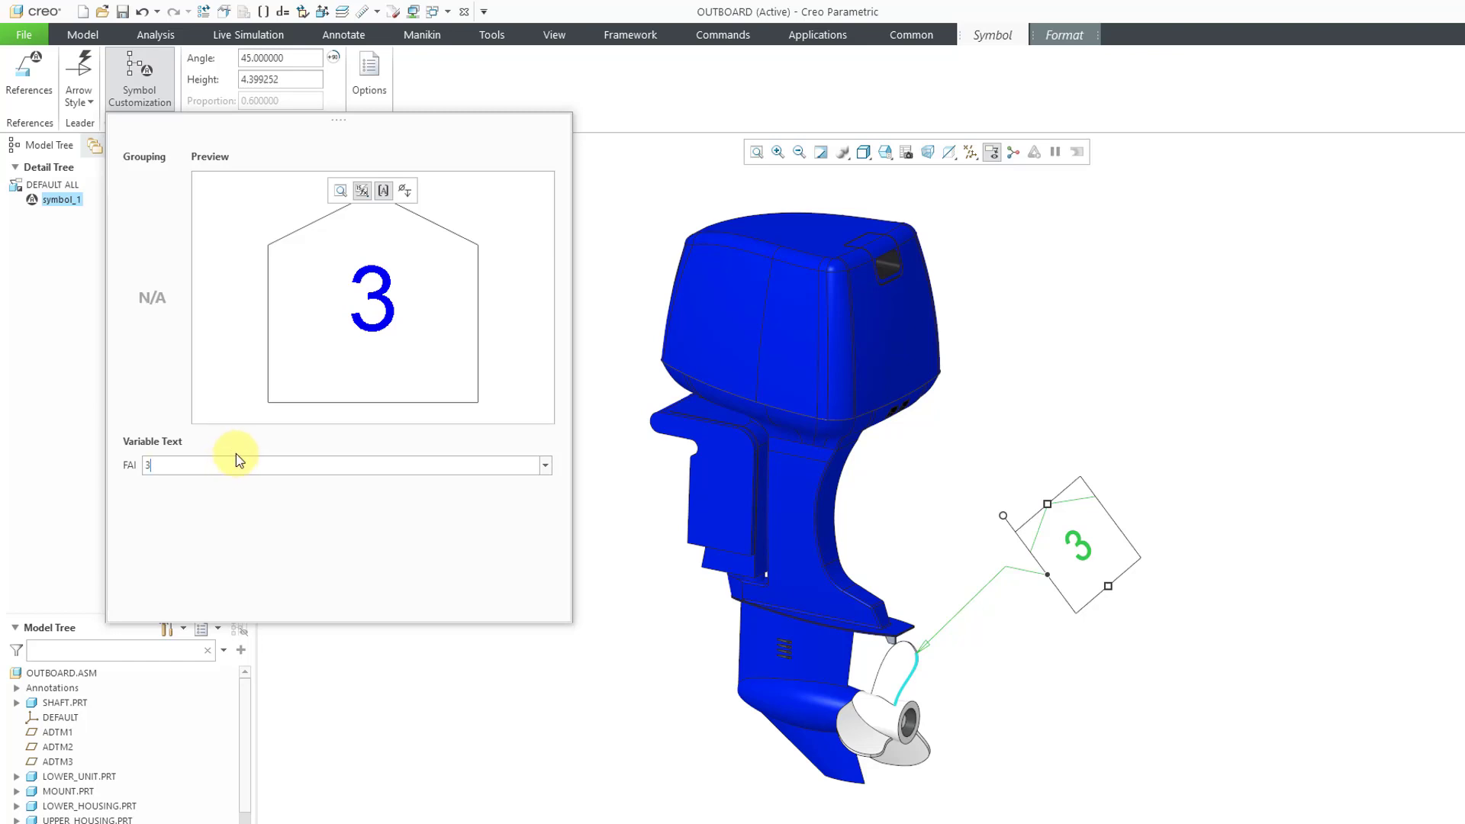
pyautogui.click(134, 67)
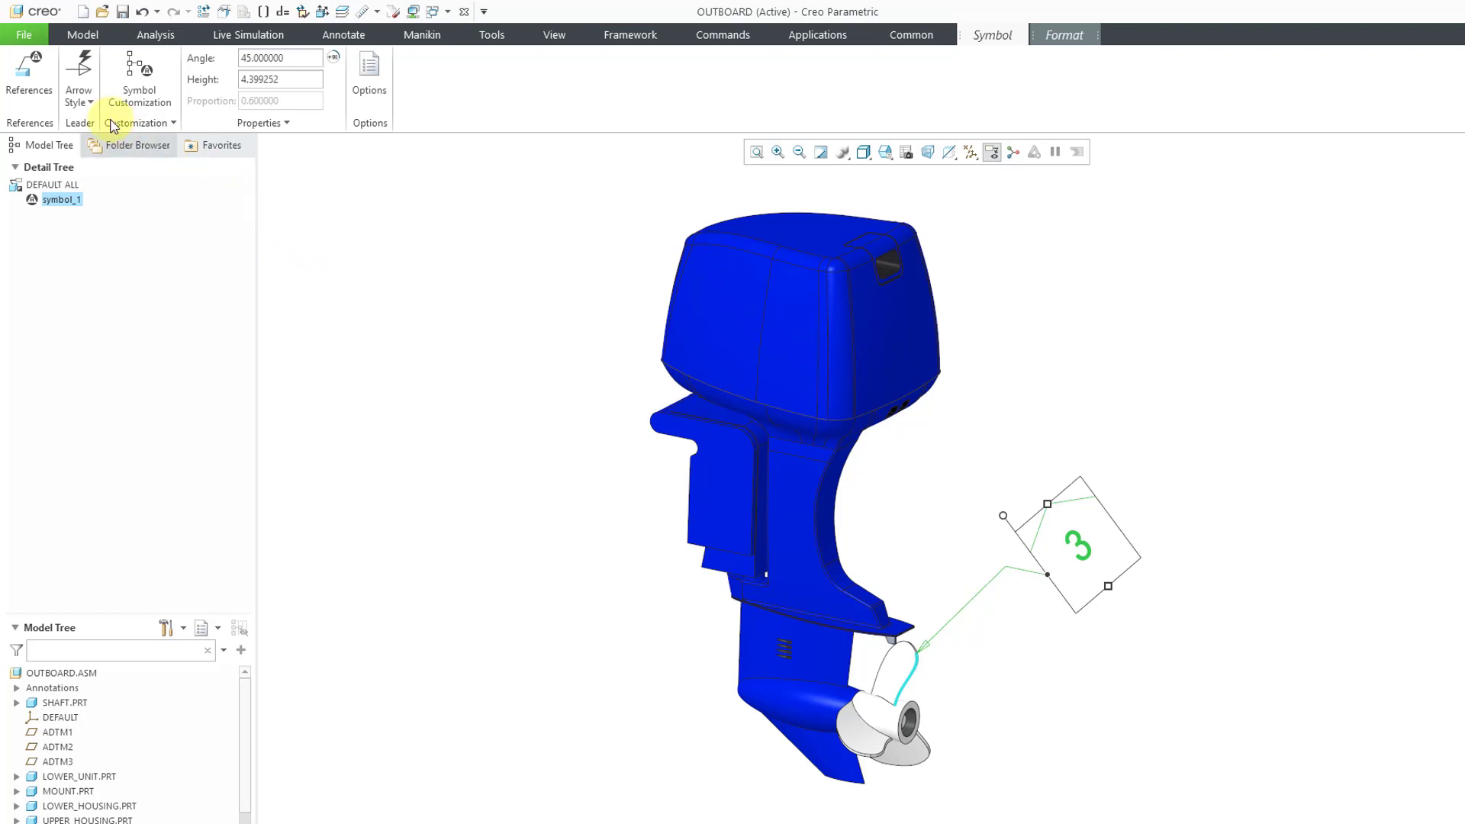
# Add the front and back surfaces of all three propeller blades as additional references for the fai symbol
pyautogui.click(42, 94)
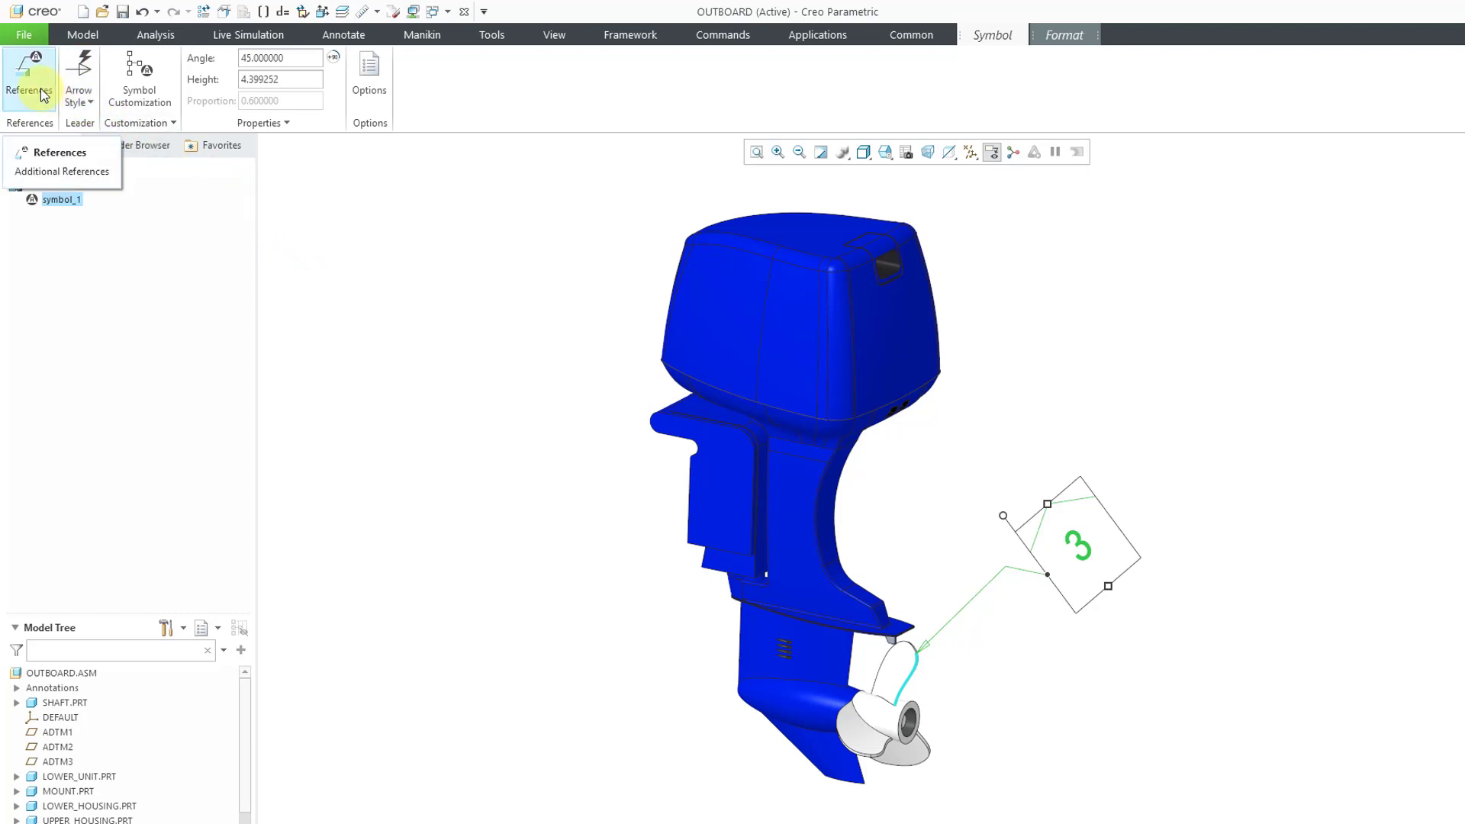
pyautogui.click(41, 94)
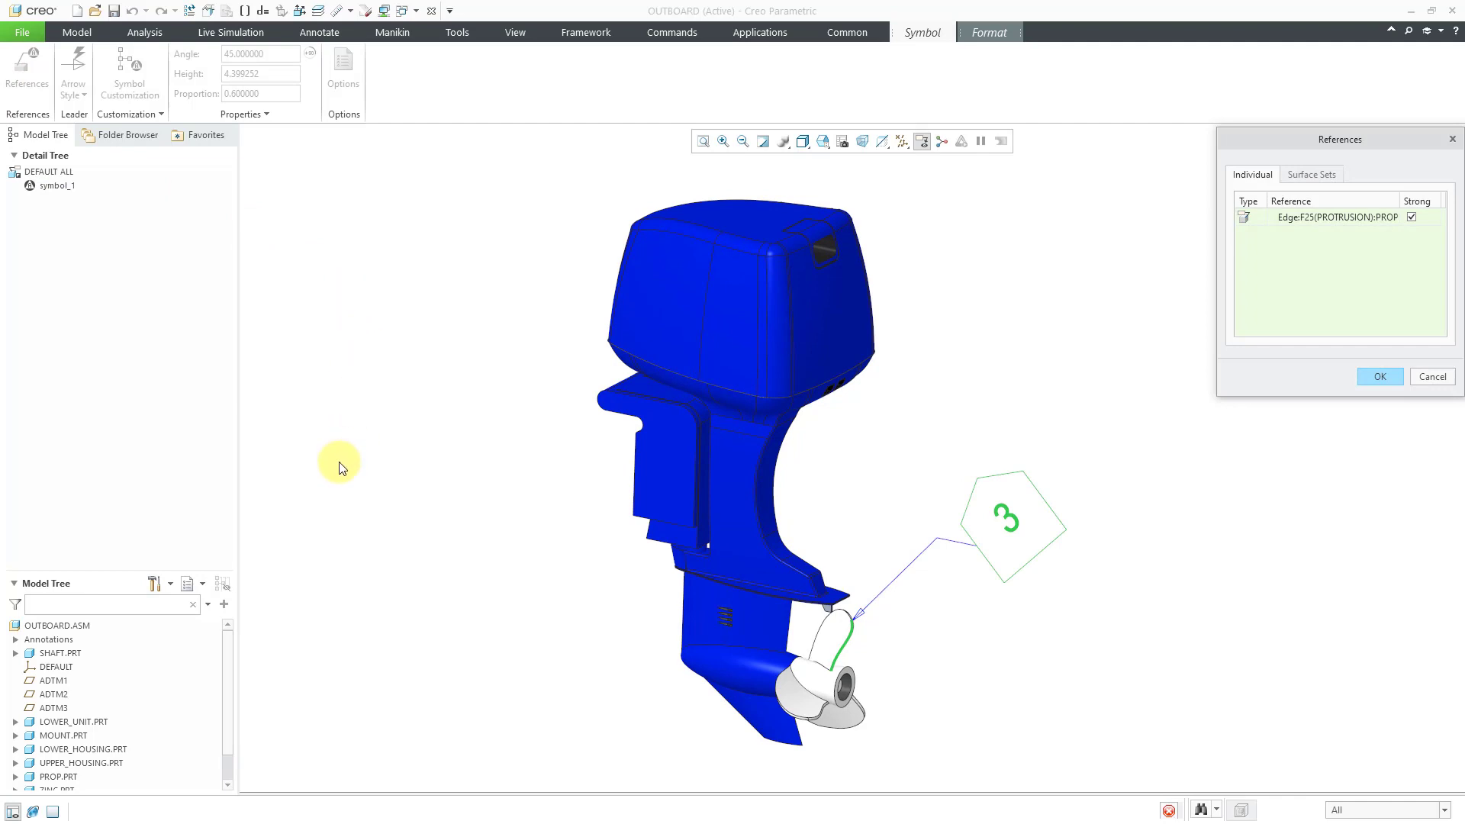
pyautogui.keyDown('ctrl'); pyautogui.click(830, 643); pyautogui.keyUp('ctrl')
pyautogui.moveTo(885, 645)
pyautogui.mouseDown(button='middle')
pyautogui.moveTo(778, 621)
pyautogui.moveTo(765, 656)
pyautogui.mouseUp(button='middle')
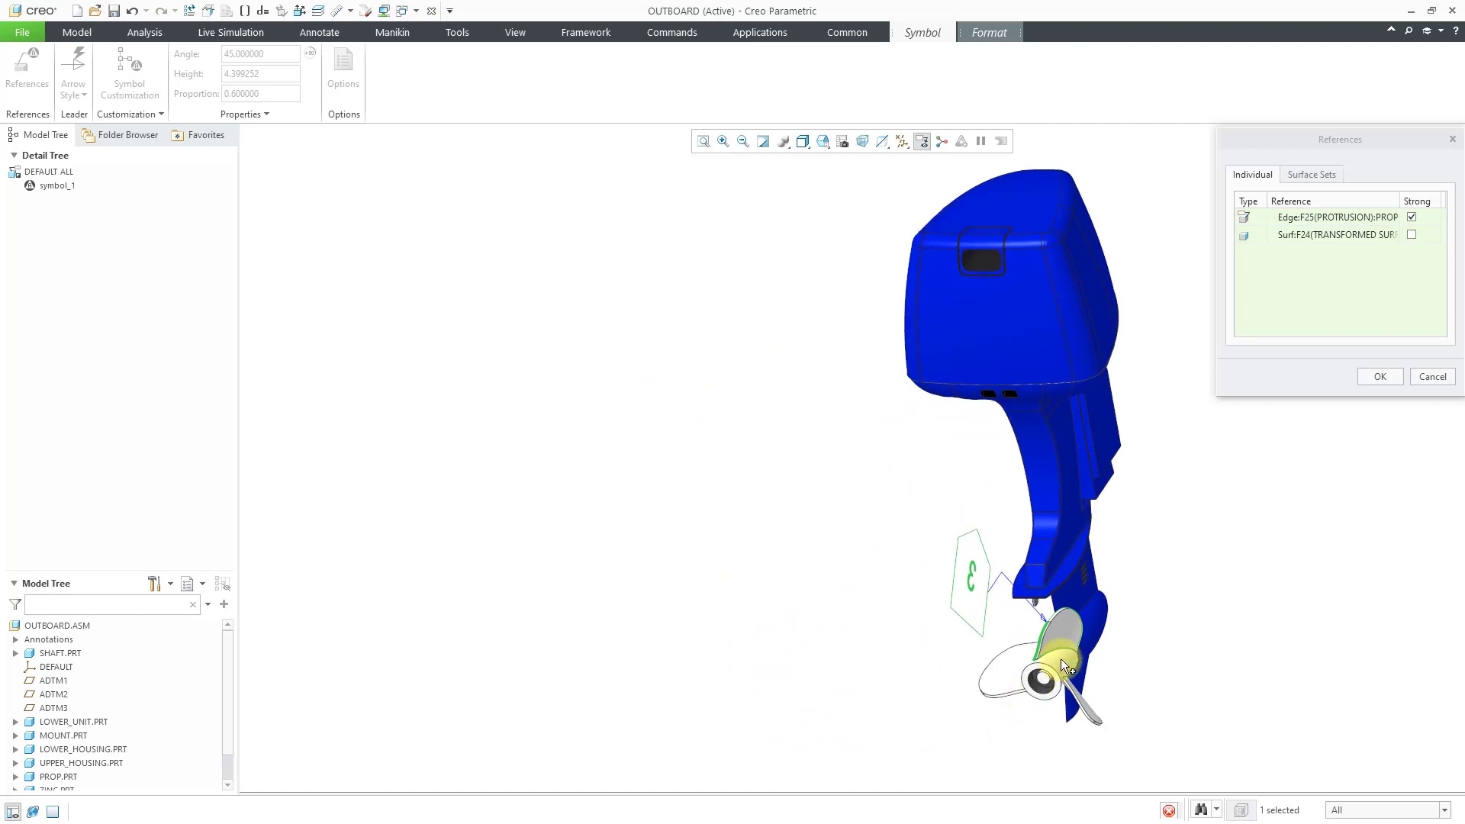
pyautogui.keyDown('ctrl'); pyautogui.click(1013, 671); pyautogui.keyUp('ctrl')
pyautogui.keyDown('ctrl'); pyautogui.click(1009, 675); pyautogui.keyUp('ctrl')
pyautogui.moveTo(1098, 696); pyautogui.dragTo(1160, 451, button='middle')
pyautogui.keyDown('ctrl'); pyautogui.click(1132, 688); pyautogui.keyUp('ctrl')
pyautogui.keyDown('ctrl'); pyautogui.click(967, 653); pyautogui.keyUp('ctrl')
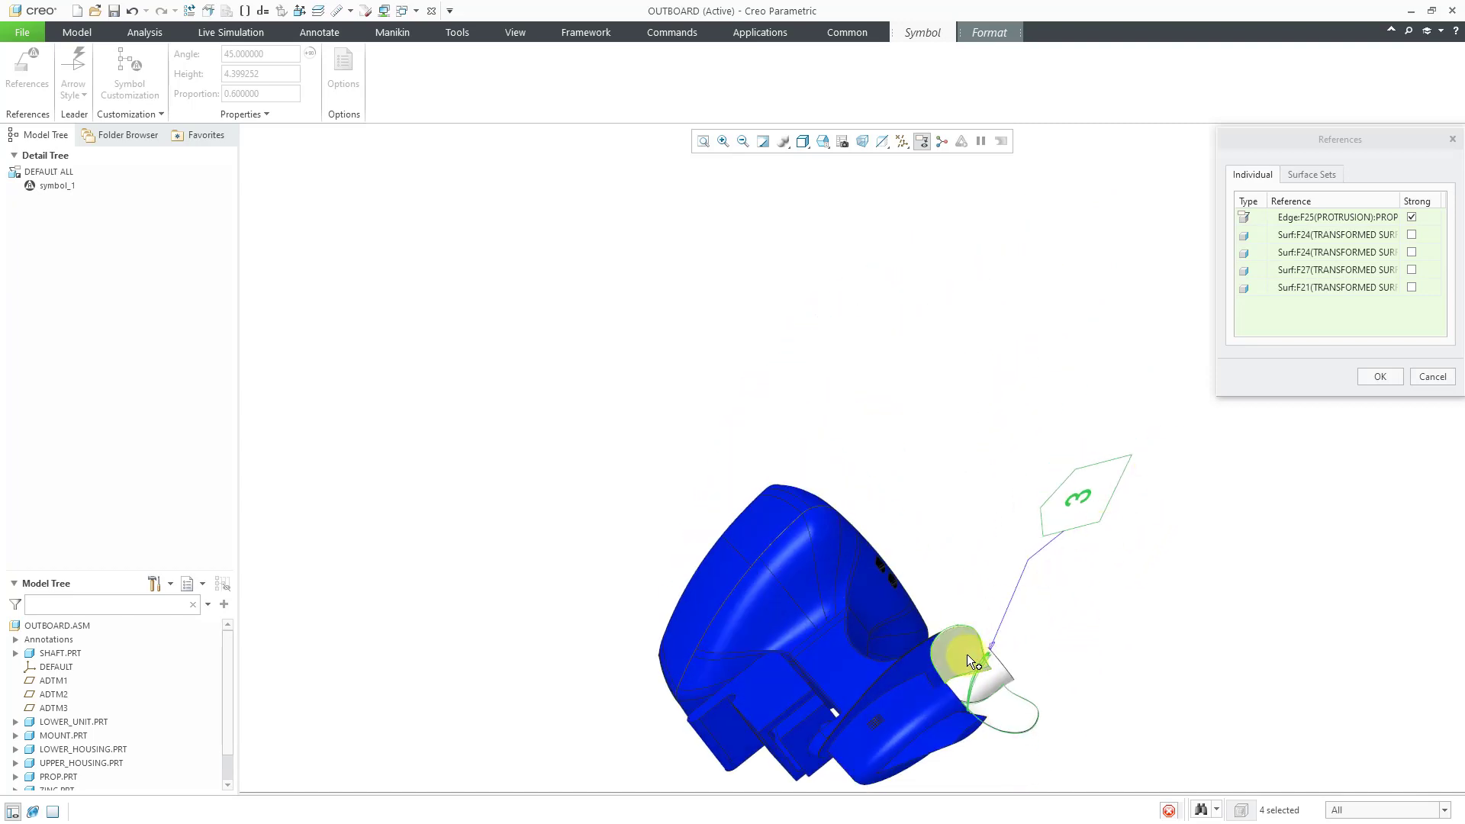
pyautogui.keyDown('ctrl'); pyautogui.click(1007, 701); pyautogui.keyUp('ctrl')
pyautogui.moveTo(1007, 701); pyautogui.dragTo(853, 673, button='middle')
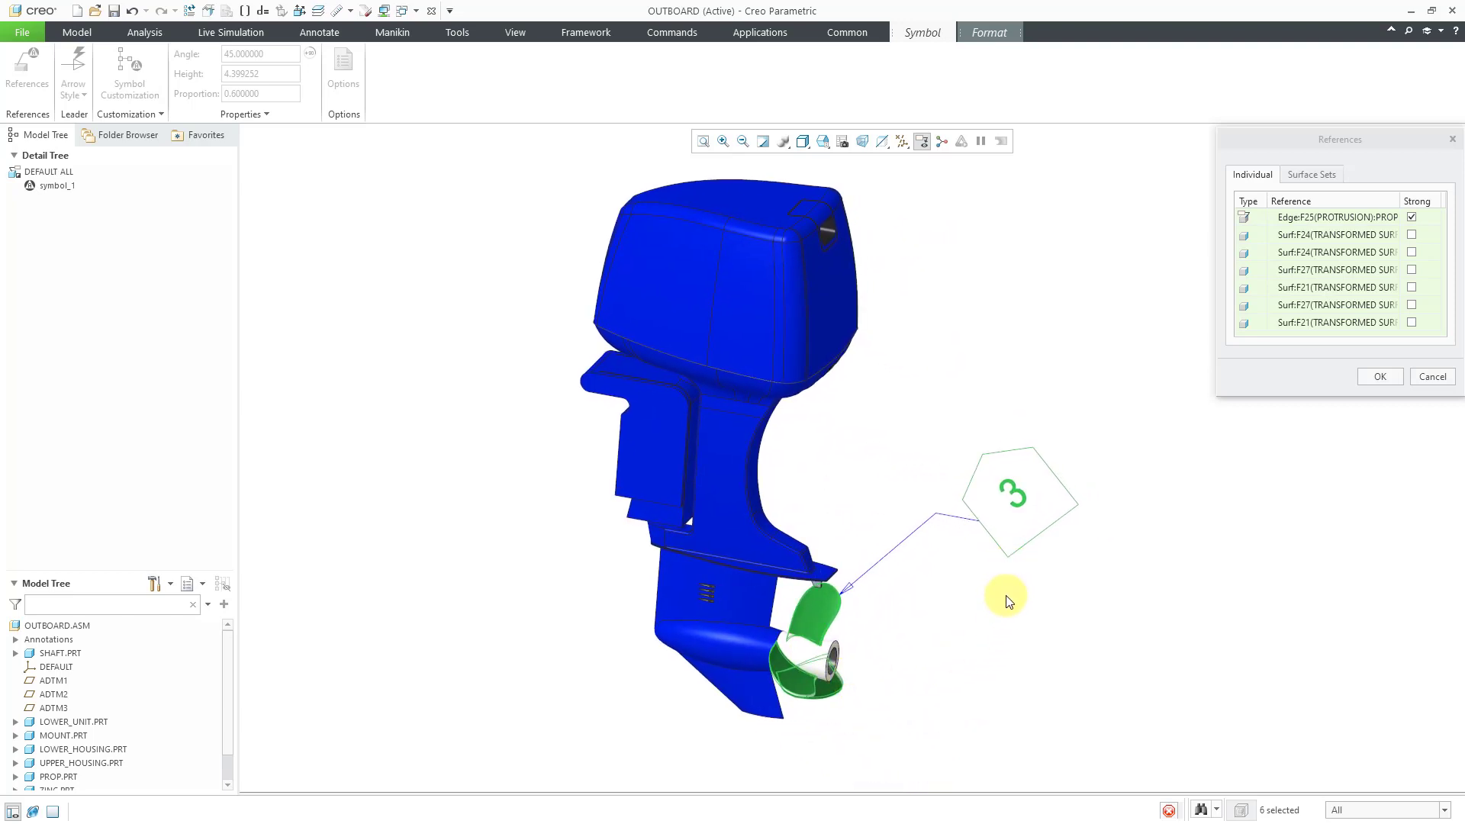
pyautogui.click(1380, 377)
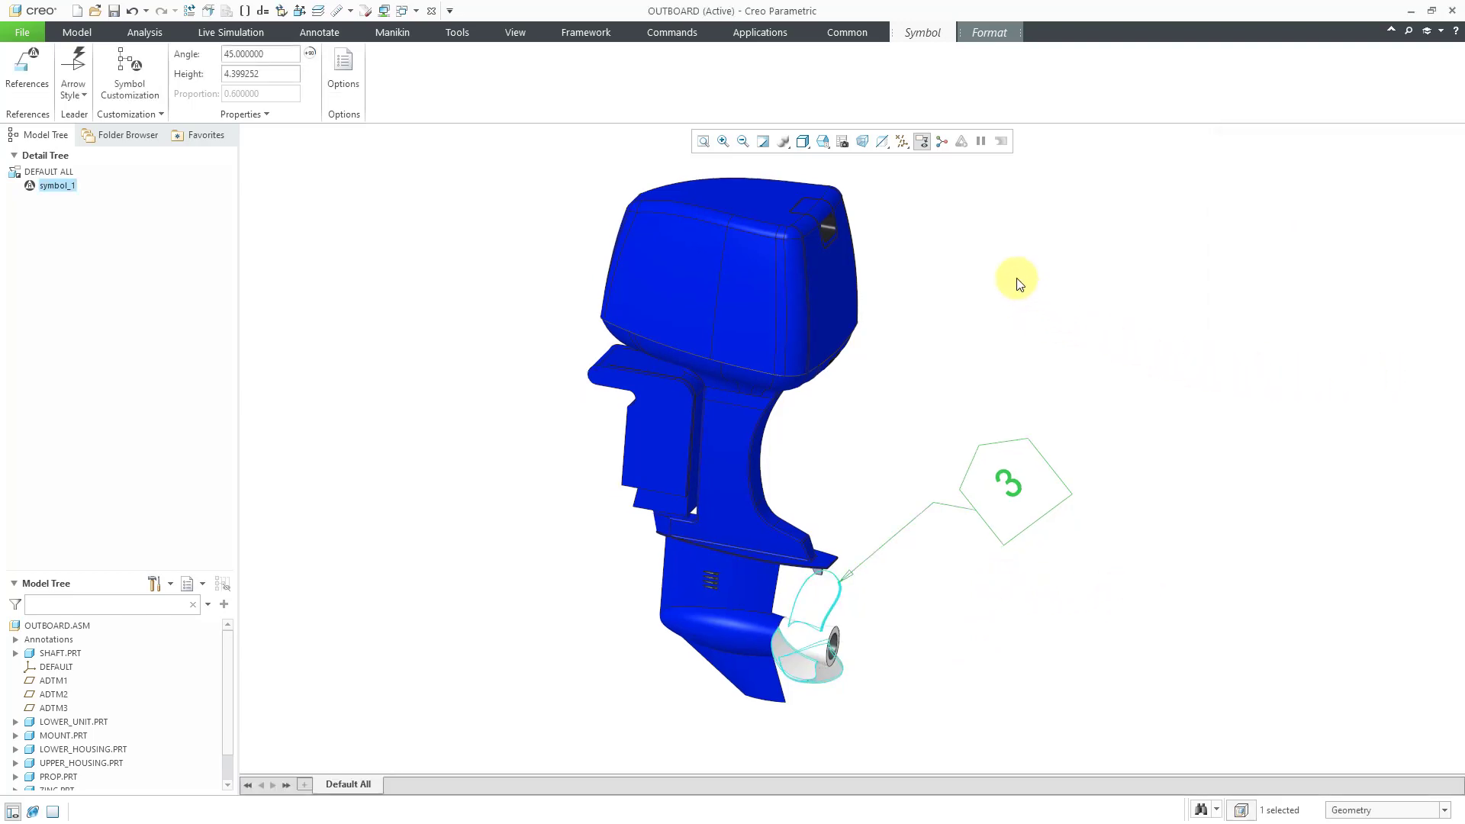
# Designate the fai symbol and enable Control Characteristics for it
pyautogui.rightClick(1059, 243)
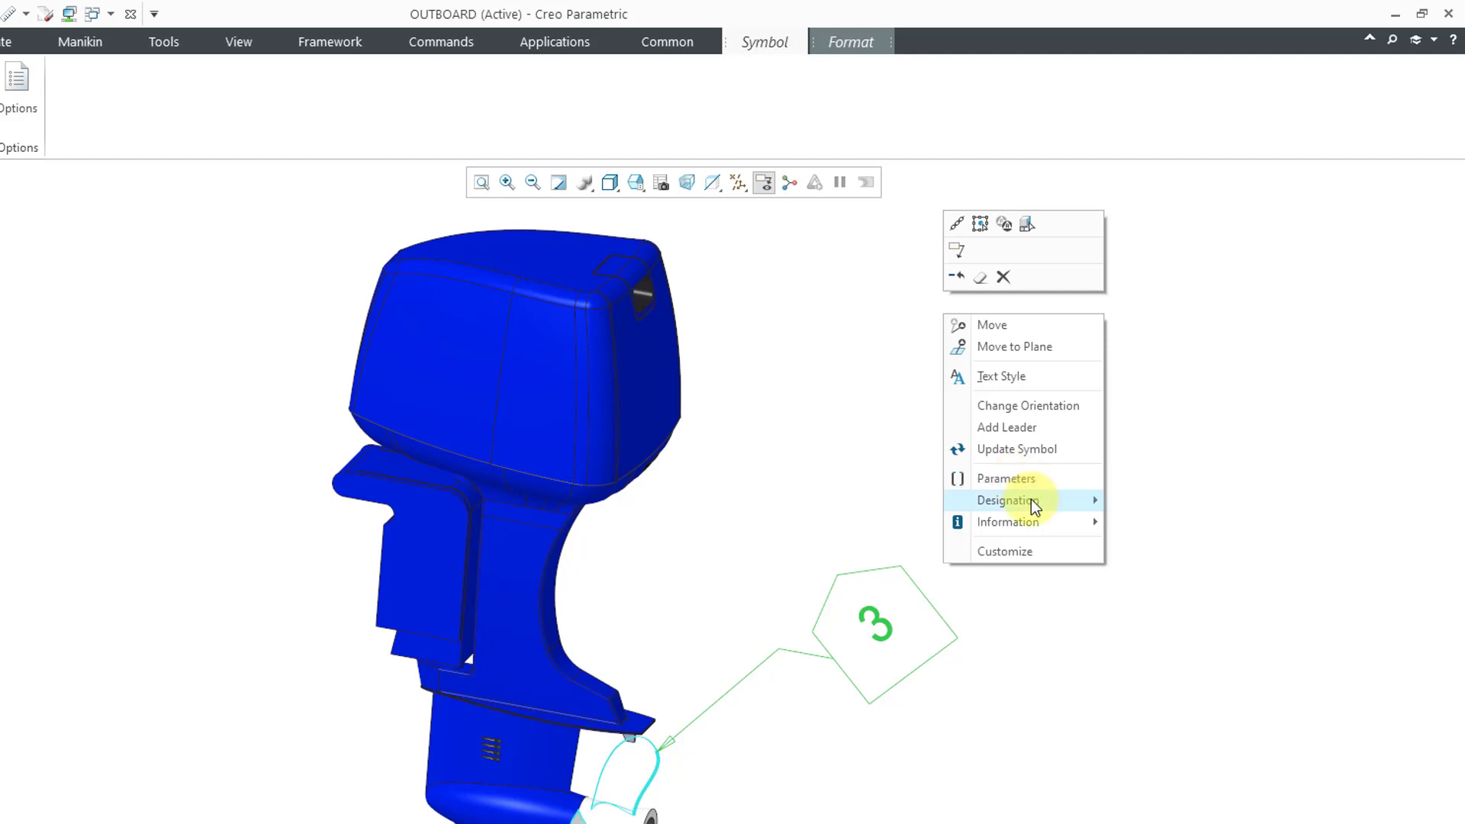
pyautogui.moveTo(1032, 499)
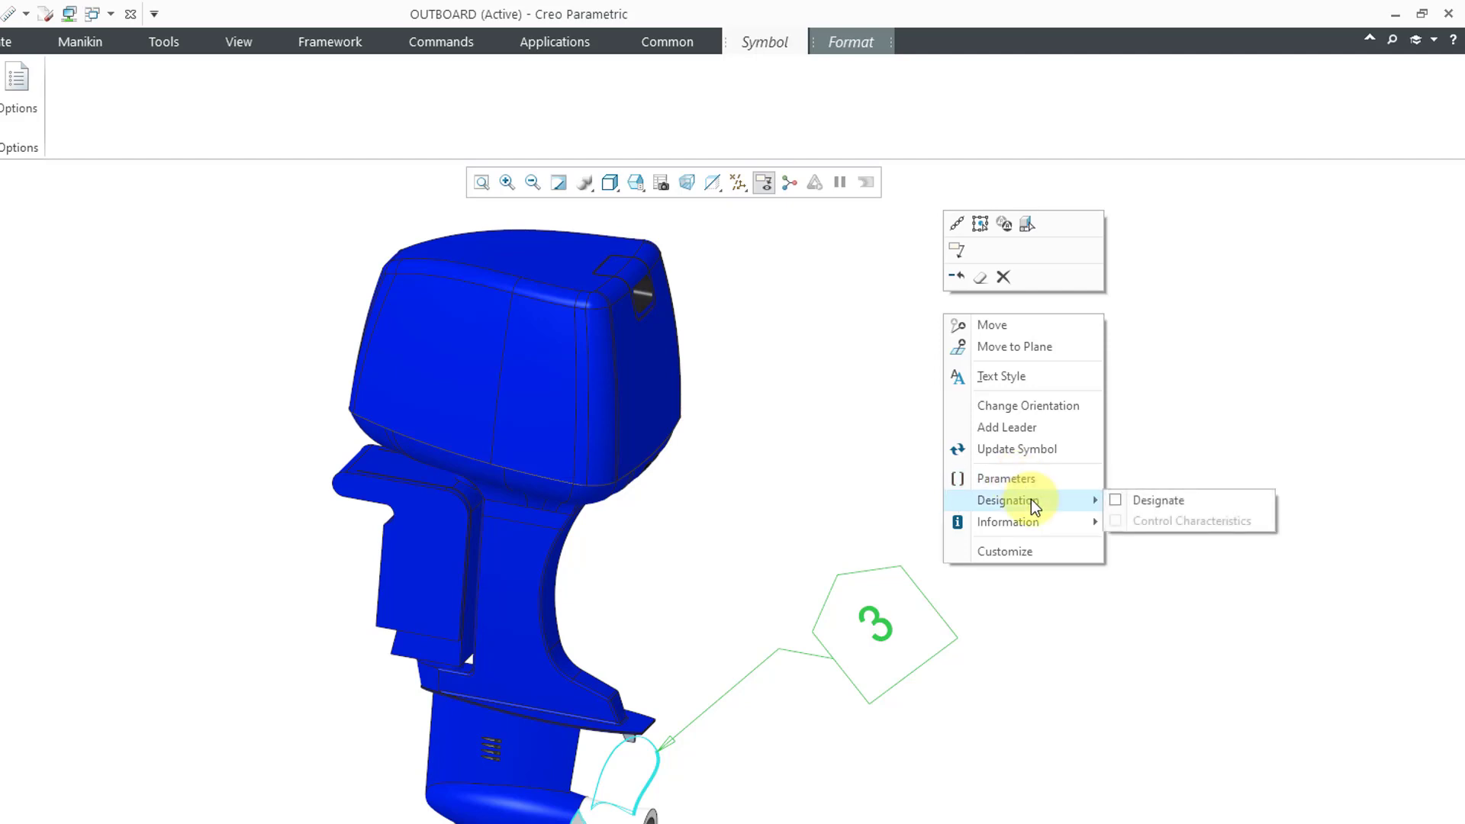
pyautogui.click(1155, 499)
pyautogui.rightClick(975, 396)
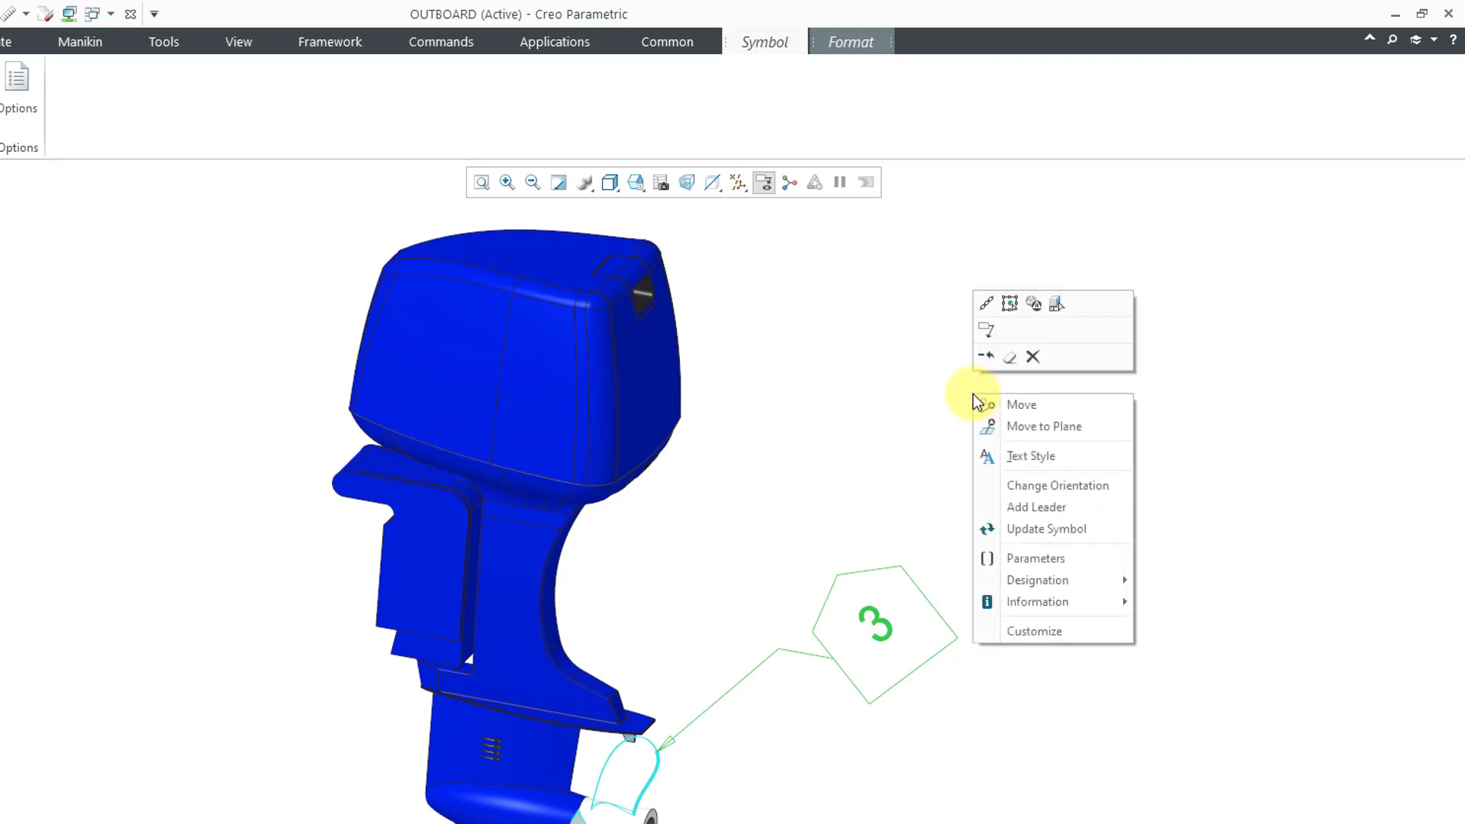
pyautogui.moveTo(1039, 579)
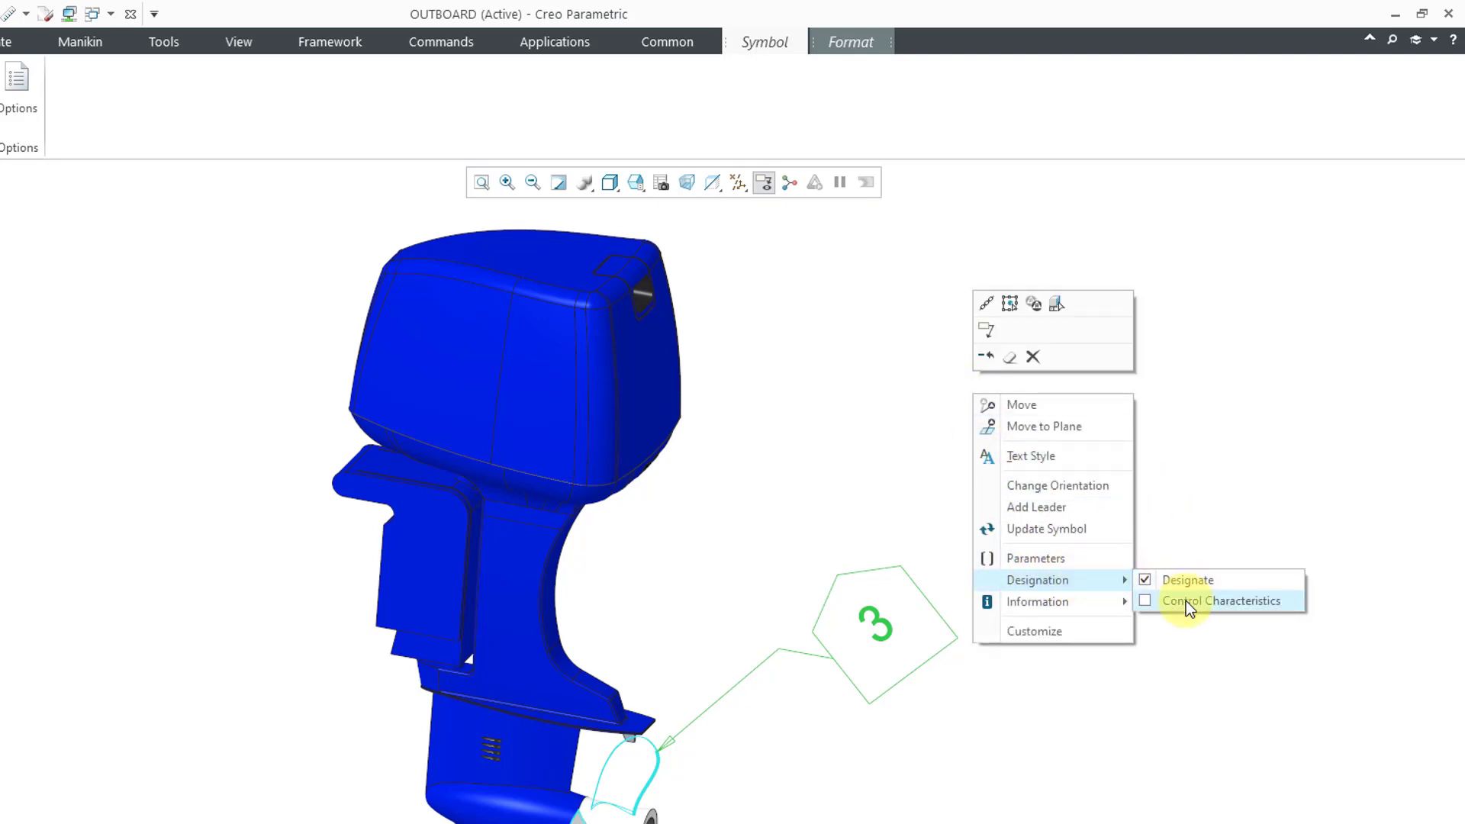
pyautogui.click(1185, 601)
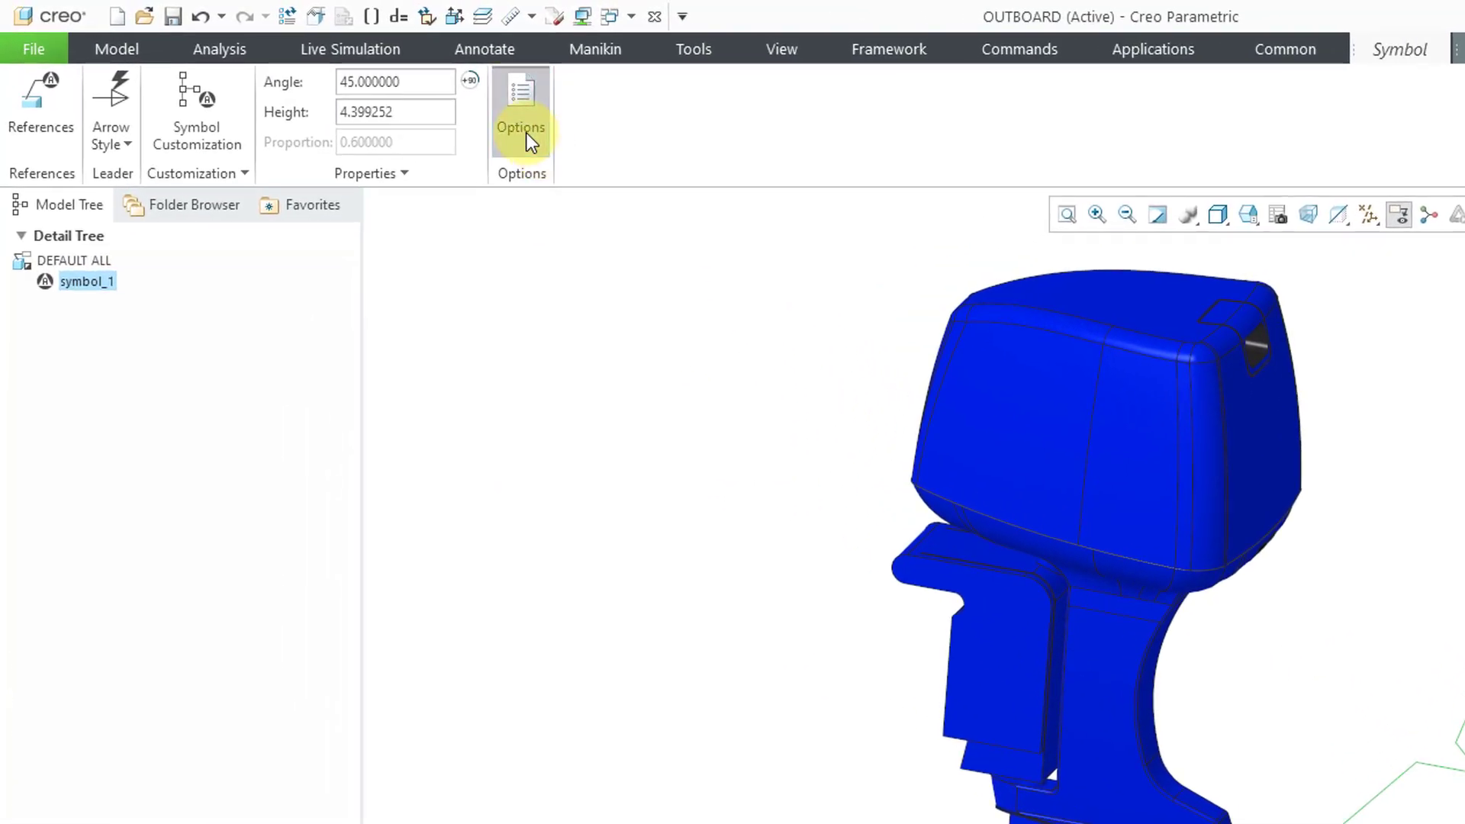
# Review the fai symbol's dependency and designation options, and examine the commands available for the placed symbol
pyautogui.click(528, 141)
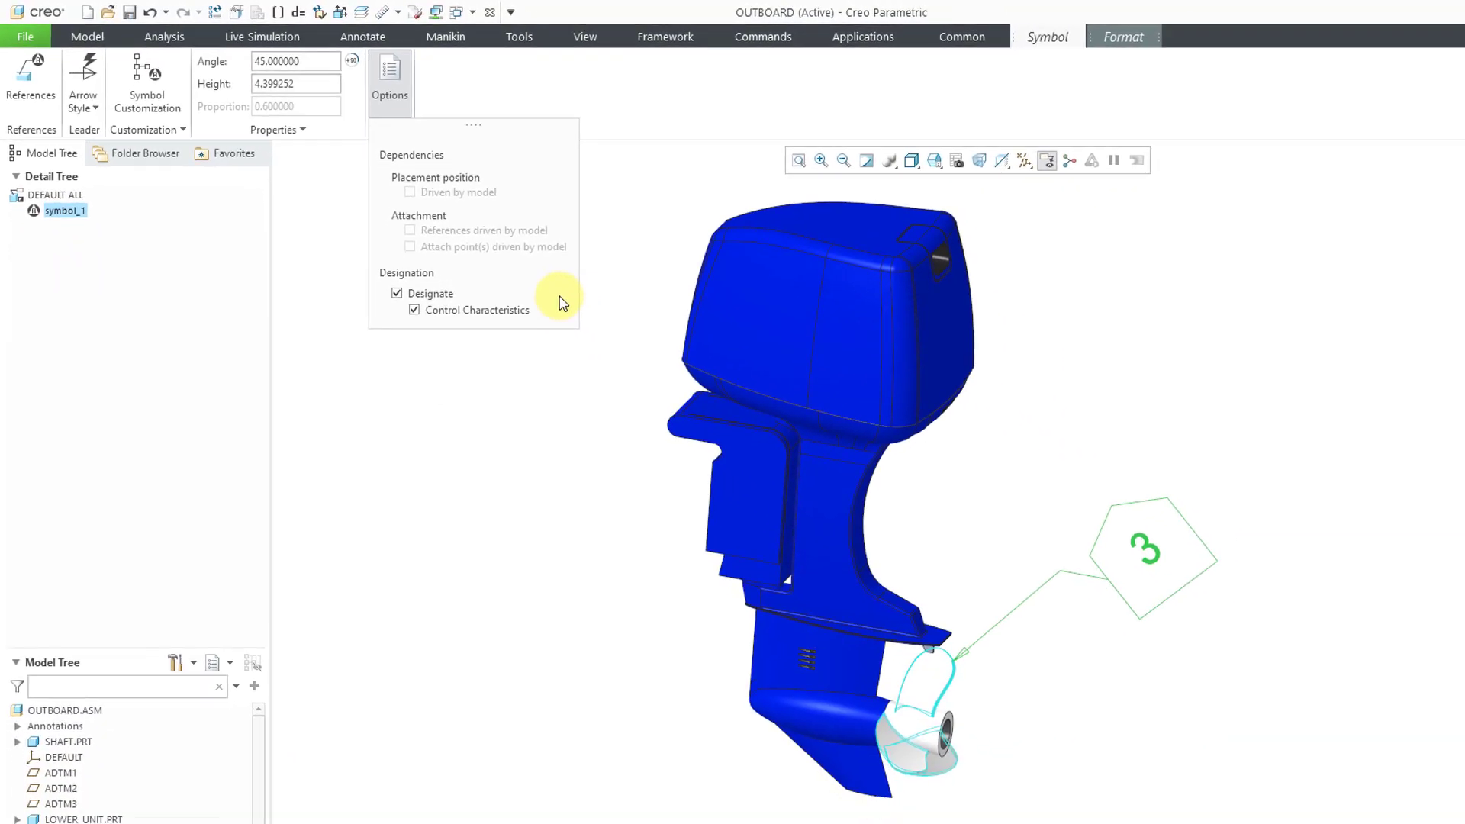
pyautogui.click(425, 417)
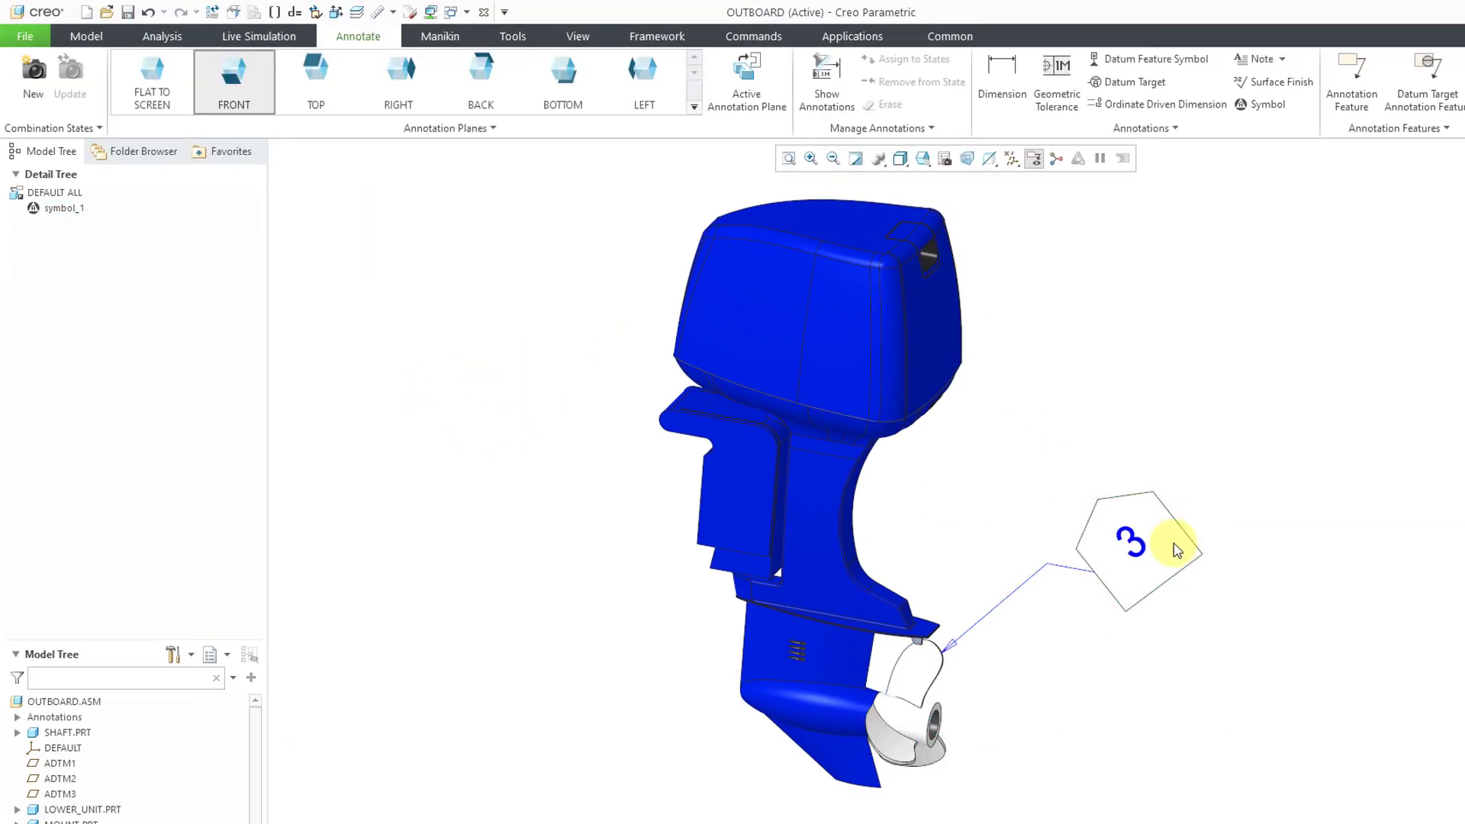
pyautogui.click(1147, 546)
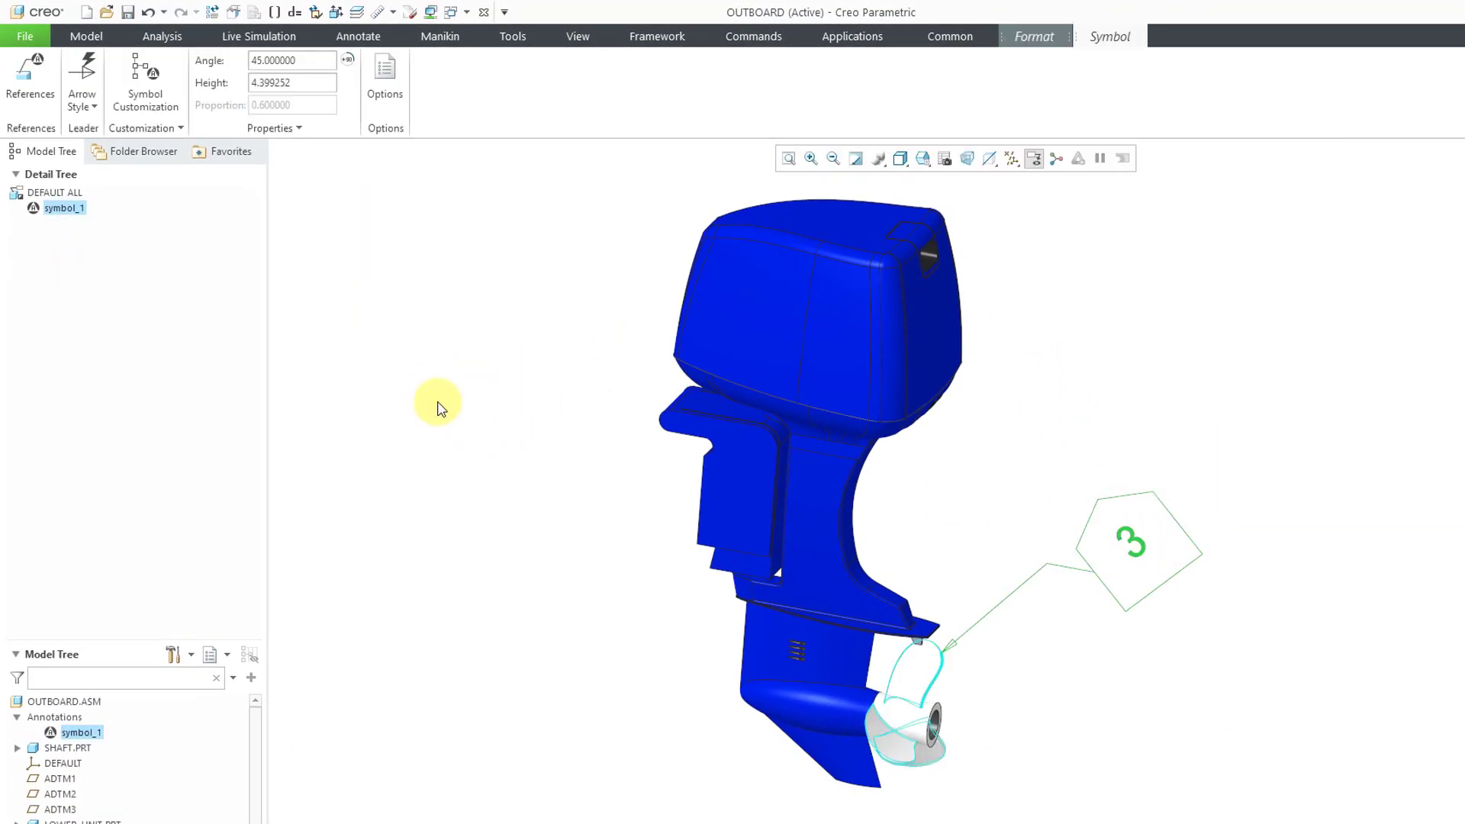
pyautogui.rightClick(440, 408)
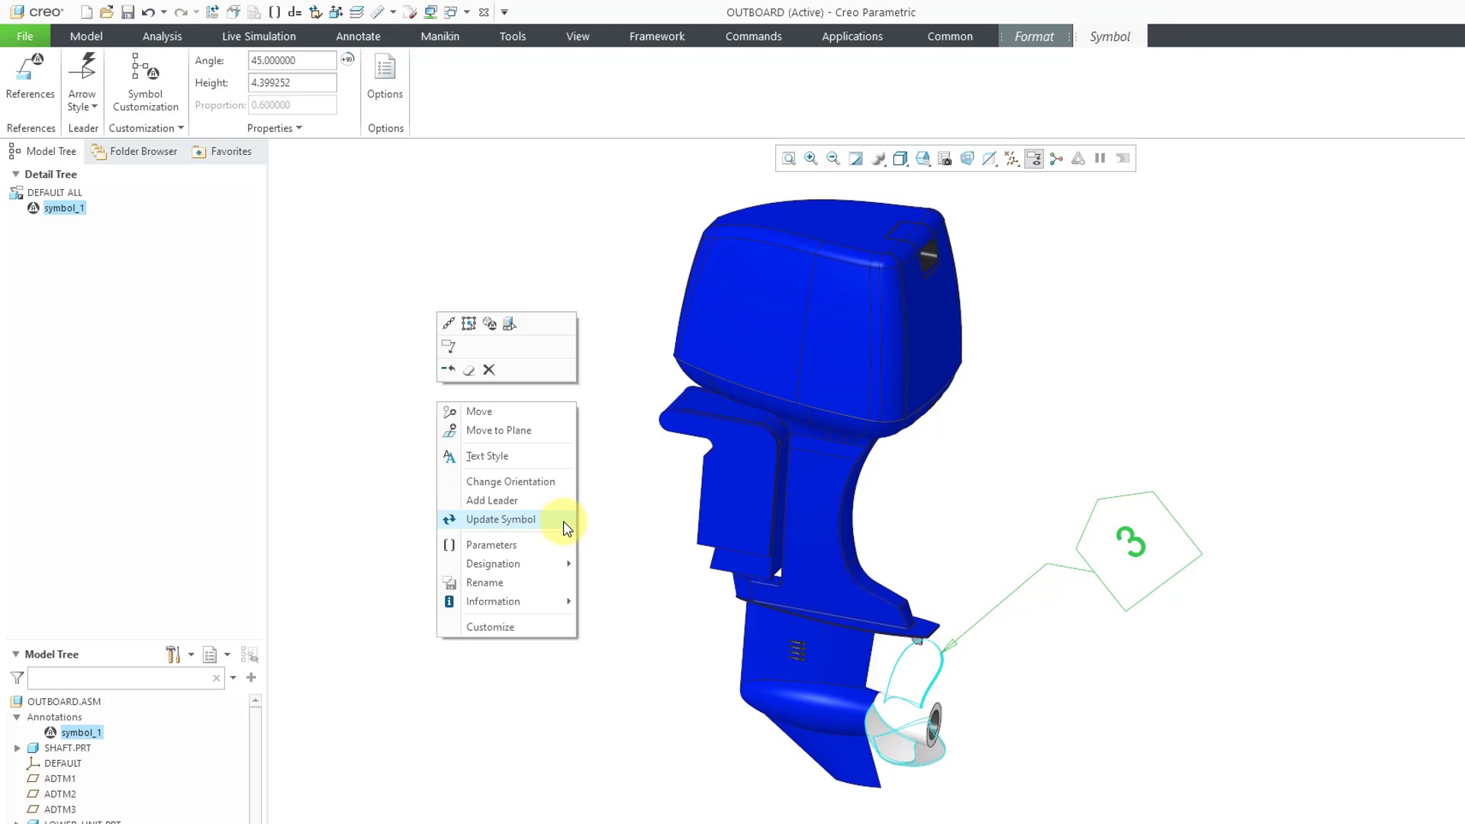
pyautogui.click(394, 519)
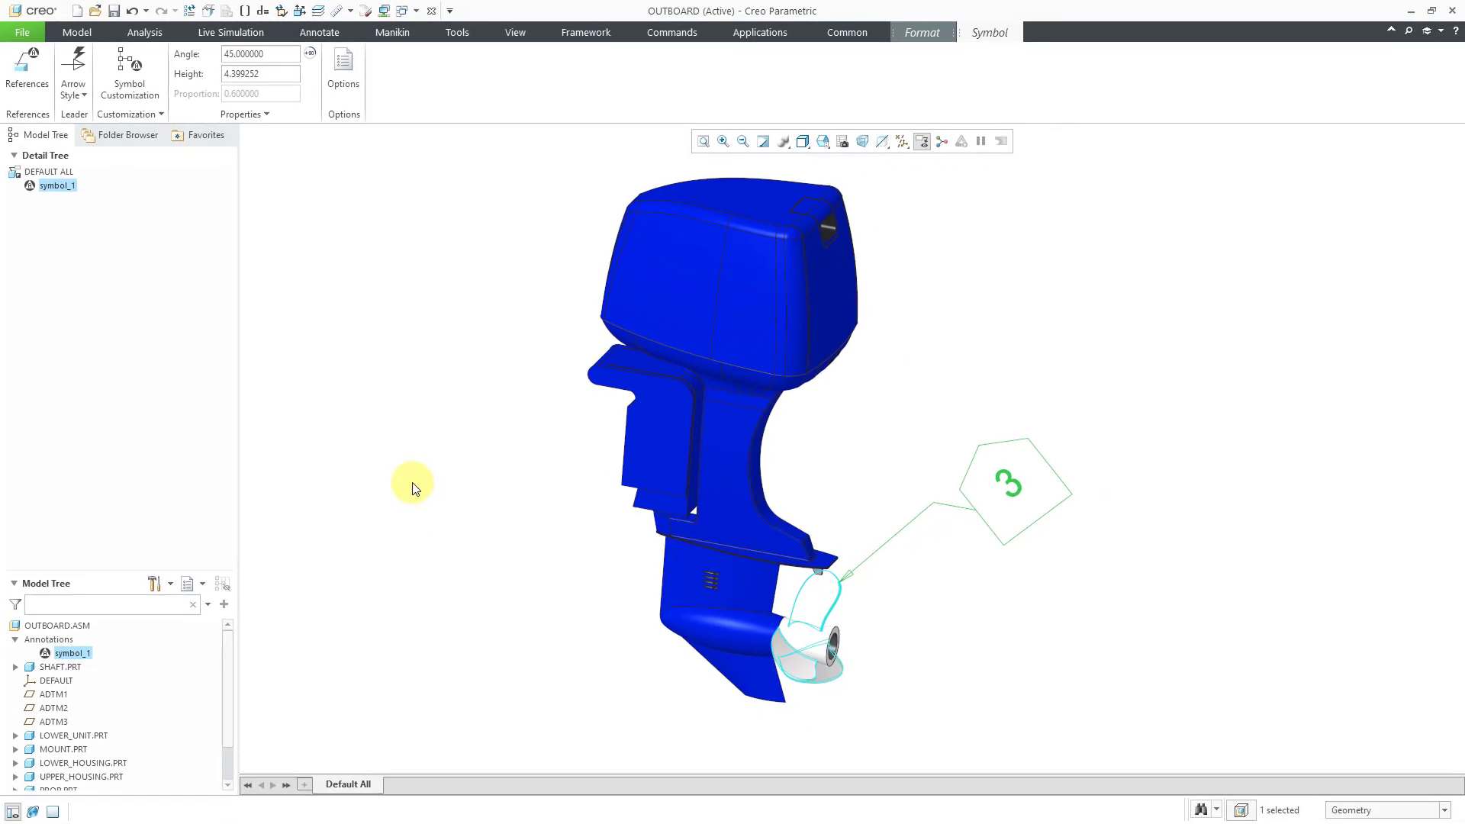
pyautogui.click(418, 485)
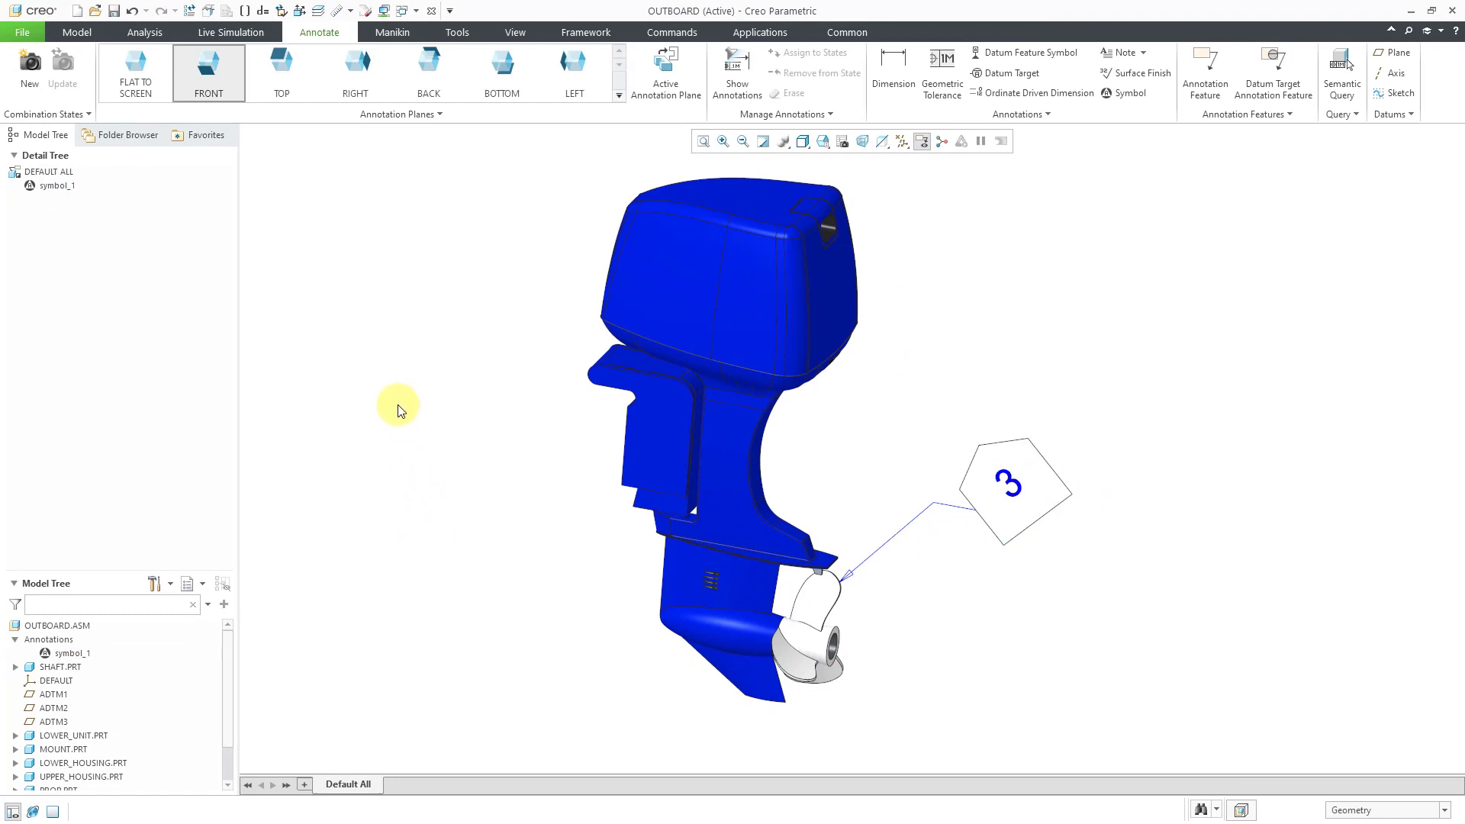
# Open the option finder in the Configuration Editor and widen its window on both sides
pyautogui.click(22, 32)
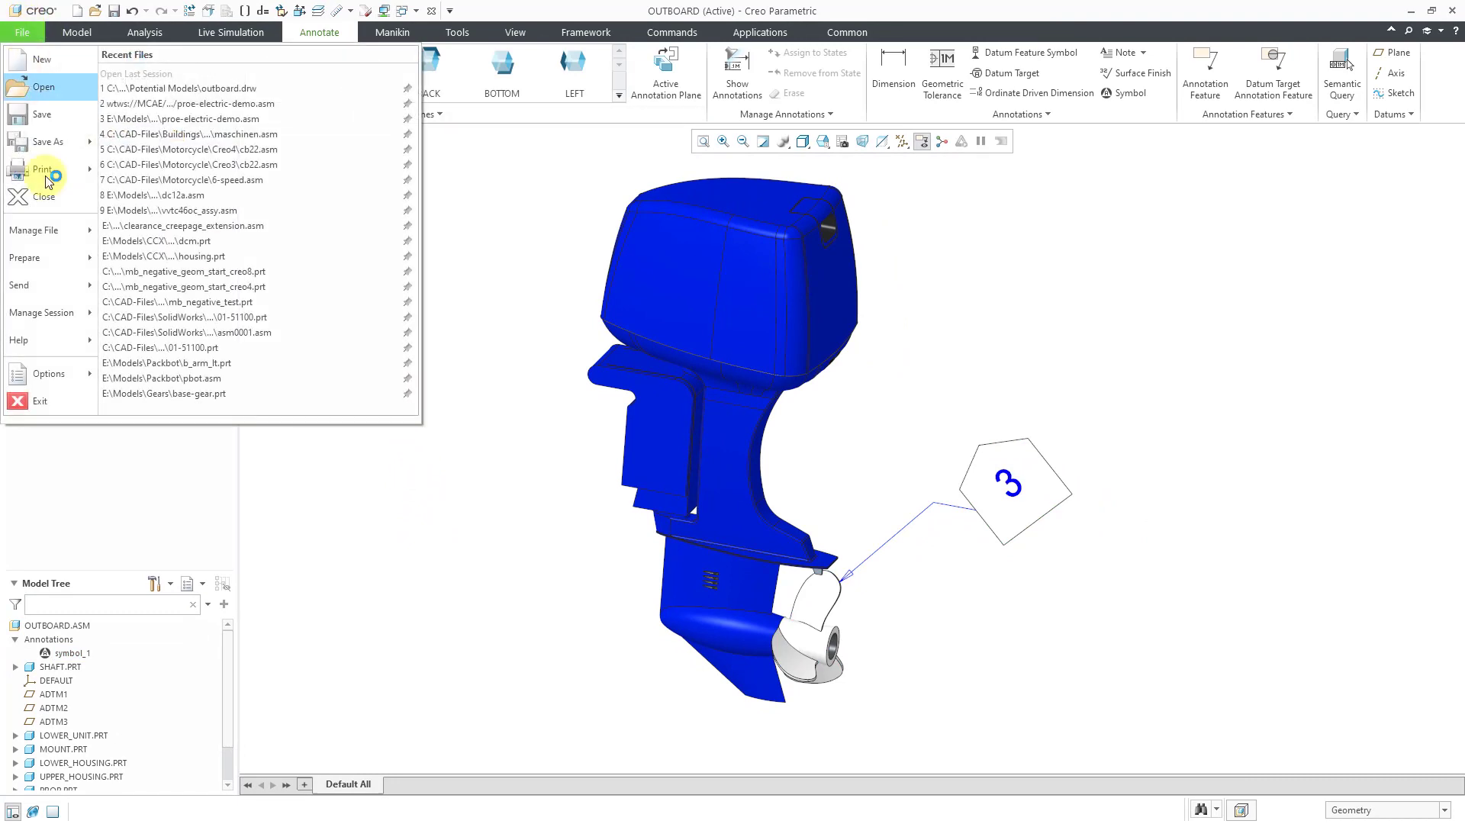
pyautogui.click(46, 371)
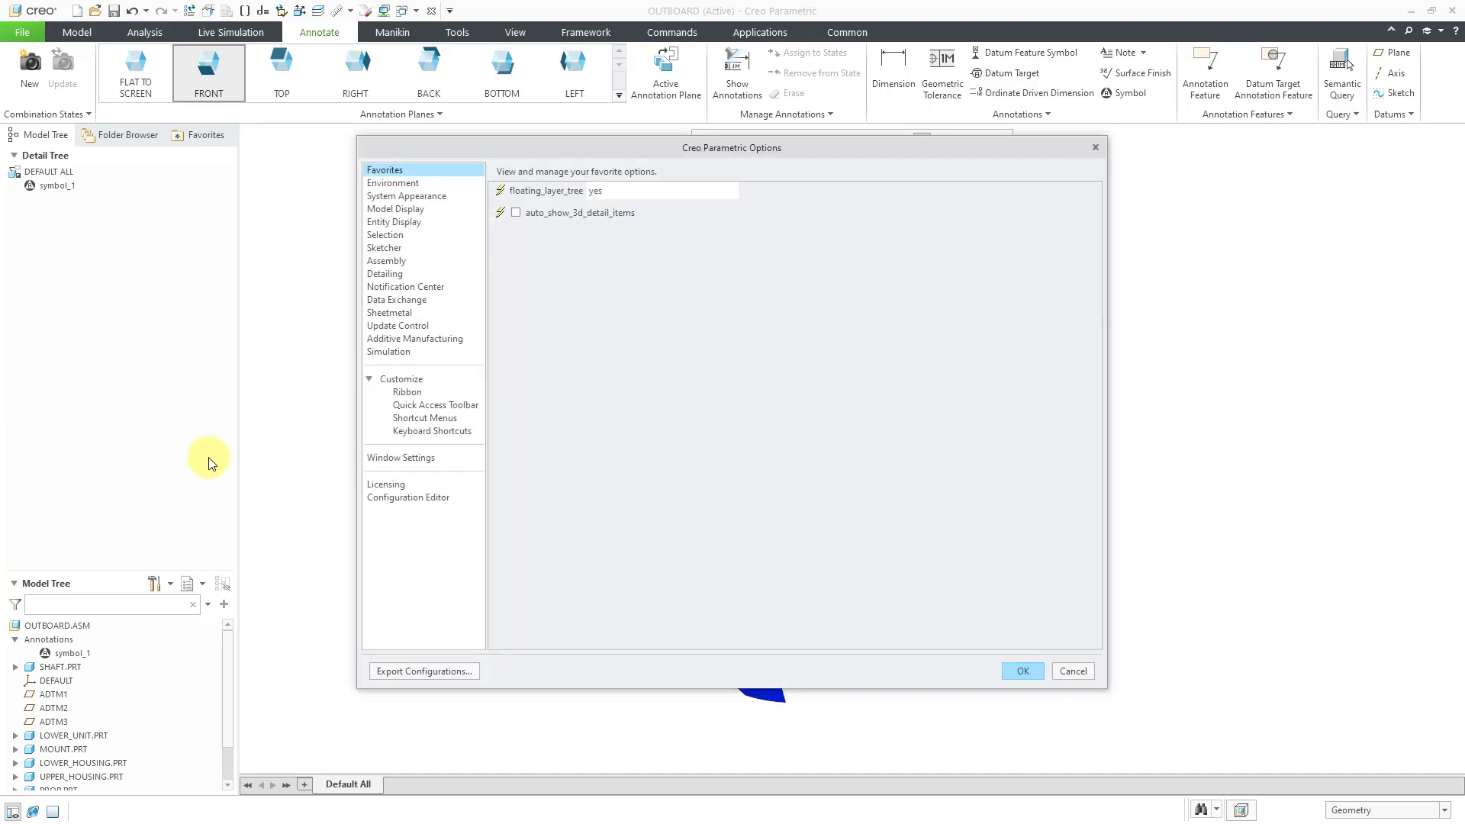
pyautogui.click(413, 500)
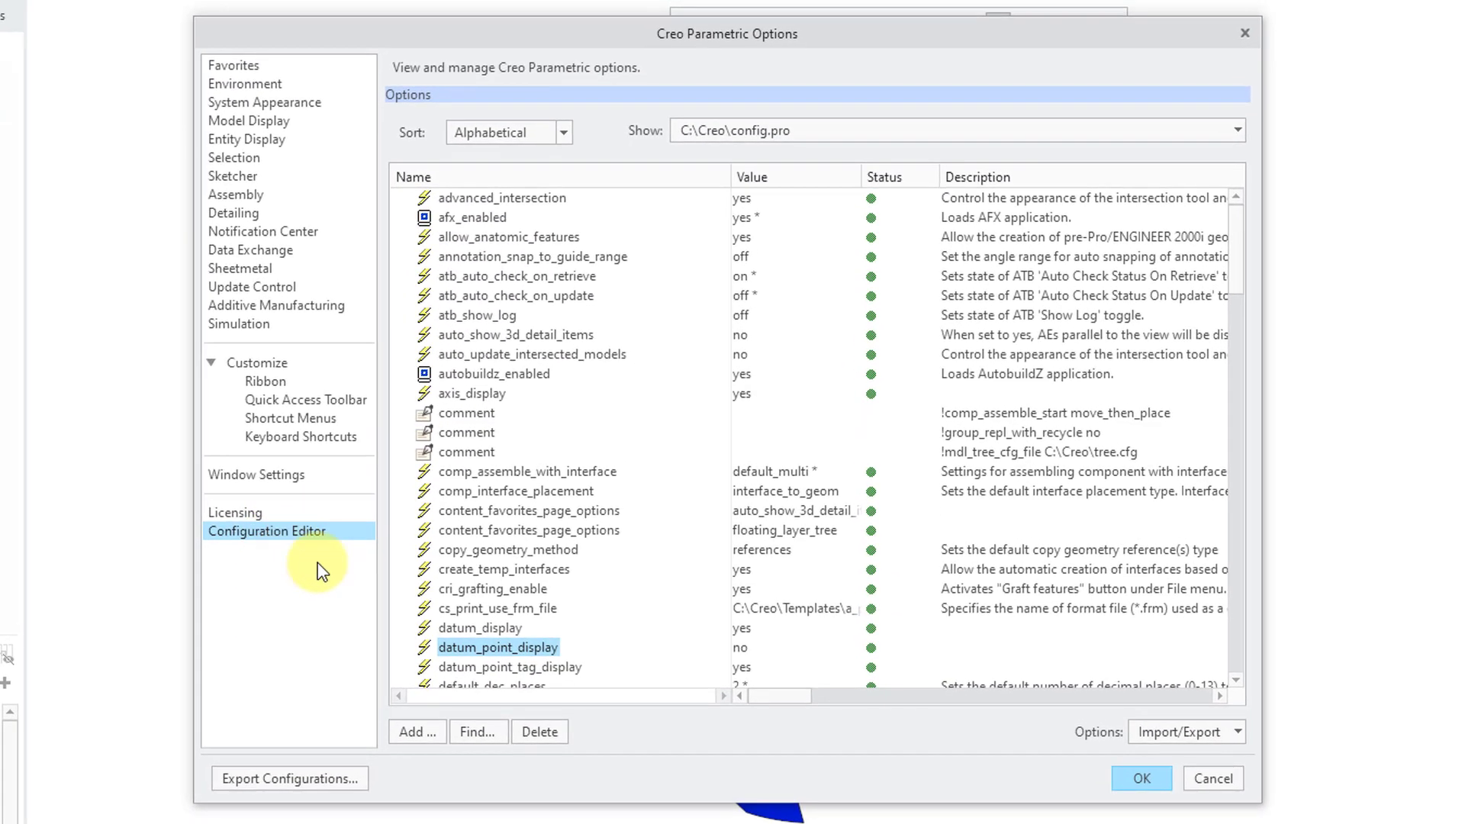
pyautogui.click(523, 685)
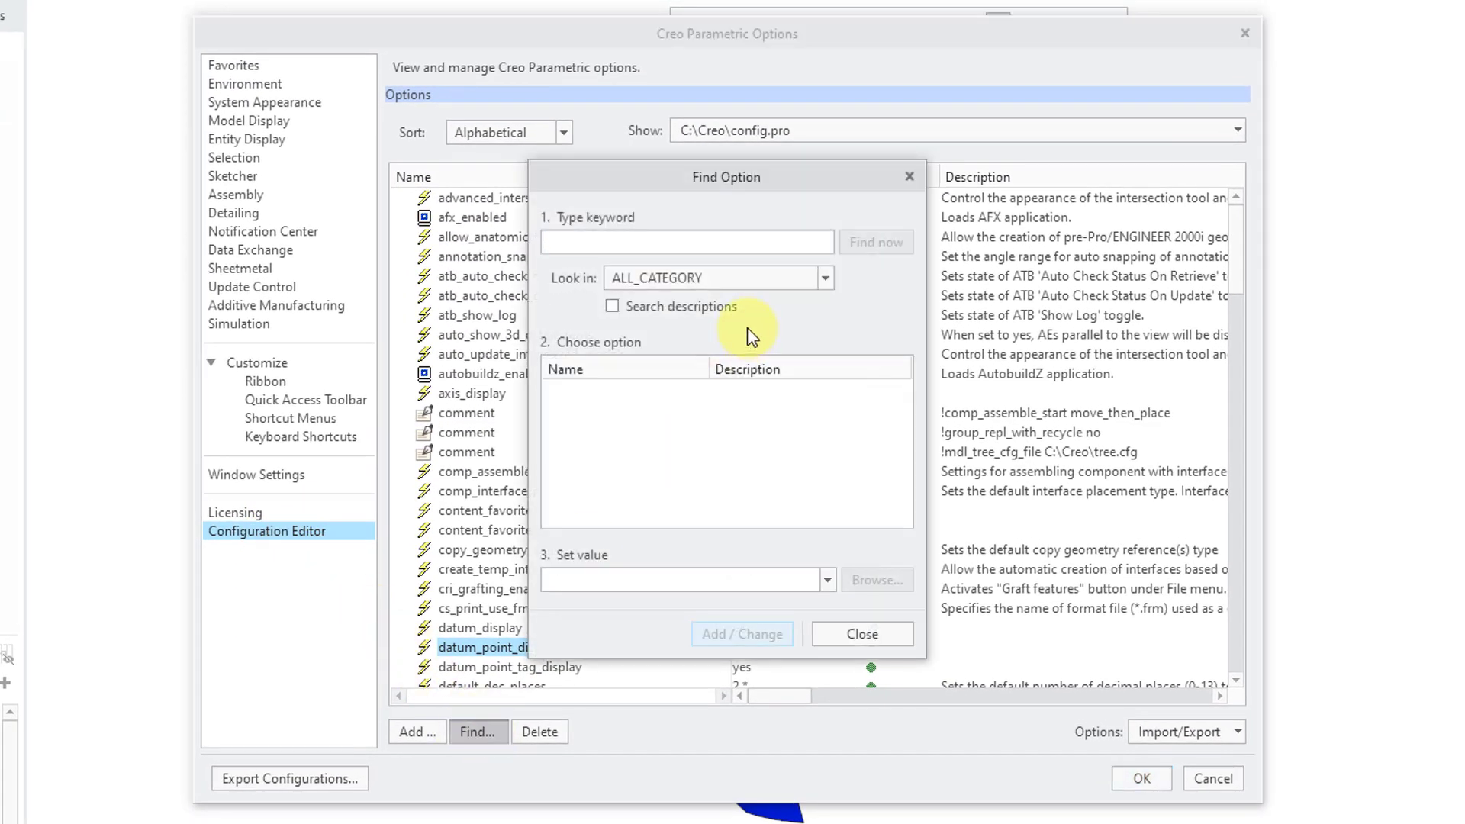
pyautogui.moveTo(528, 333); pyautogui.dragTo(223, 332)
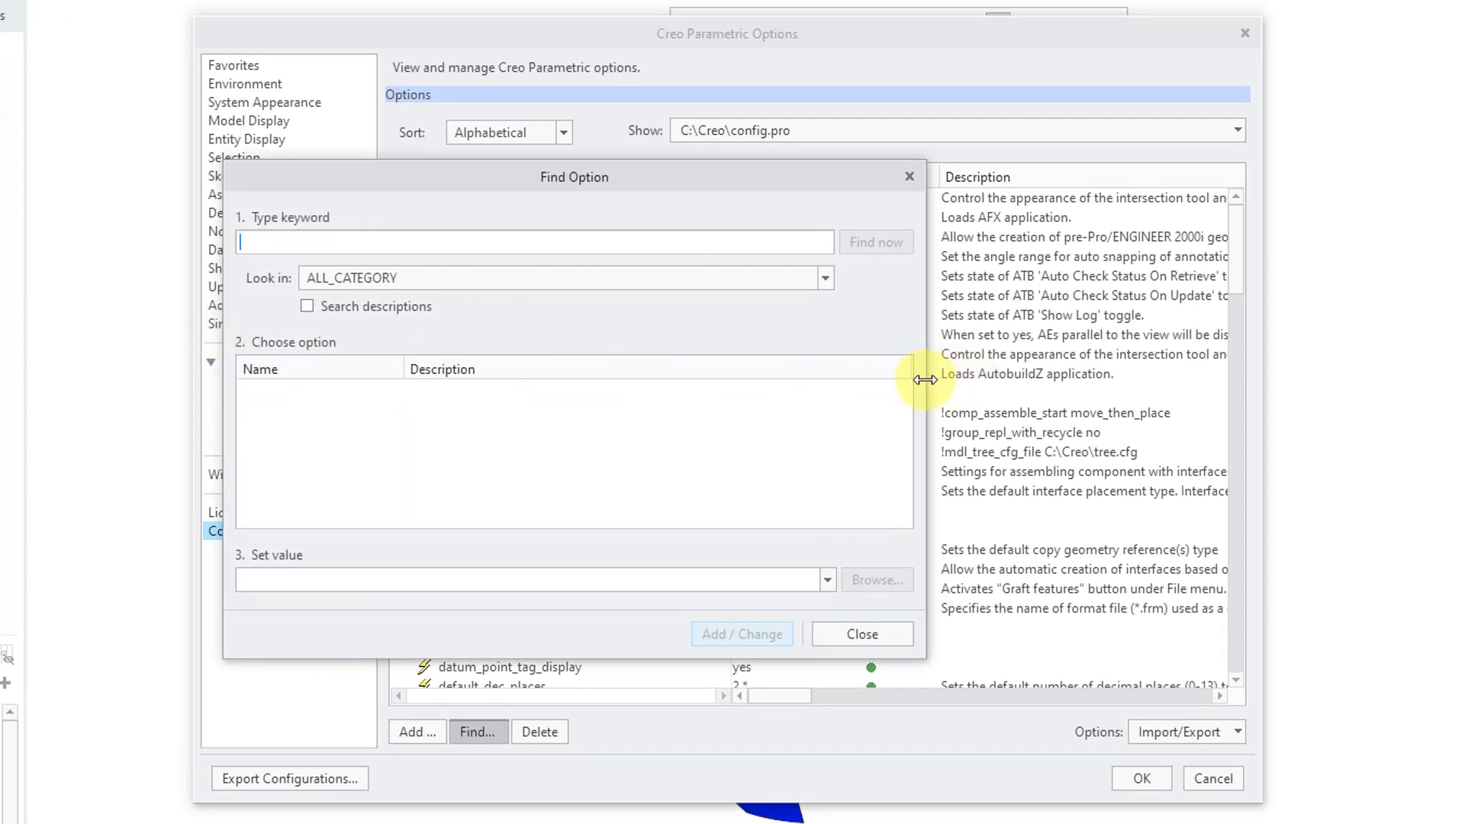
pyautogui.moveTo(925, 385); pyautogui.dragTo(1199, 385)
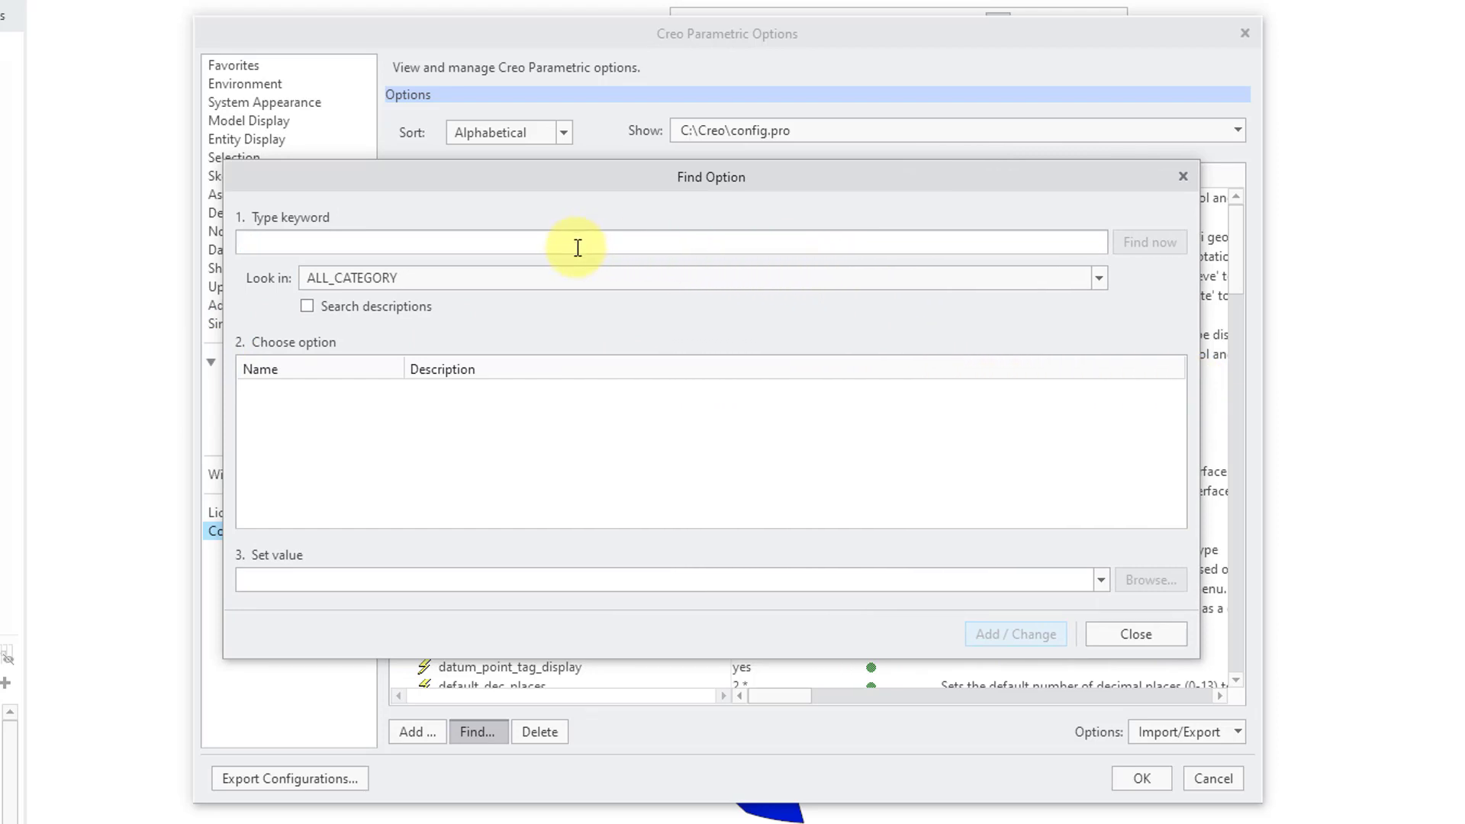
# Search all configuration option categories for the keyword symbol and browse to the end of the results
pyautogui.write('symbol')
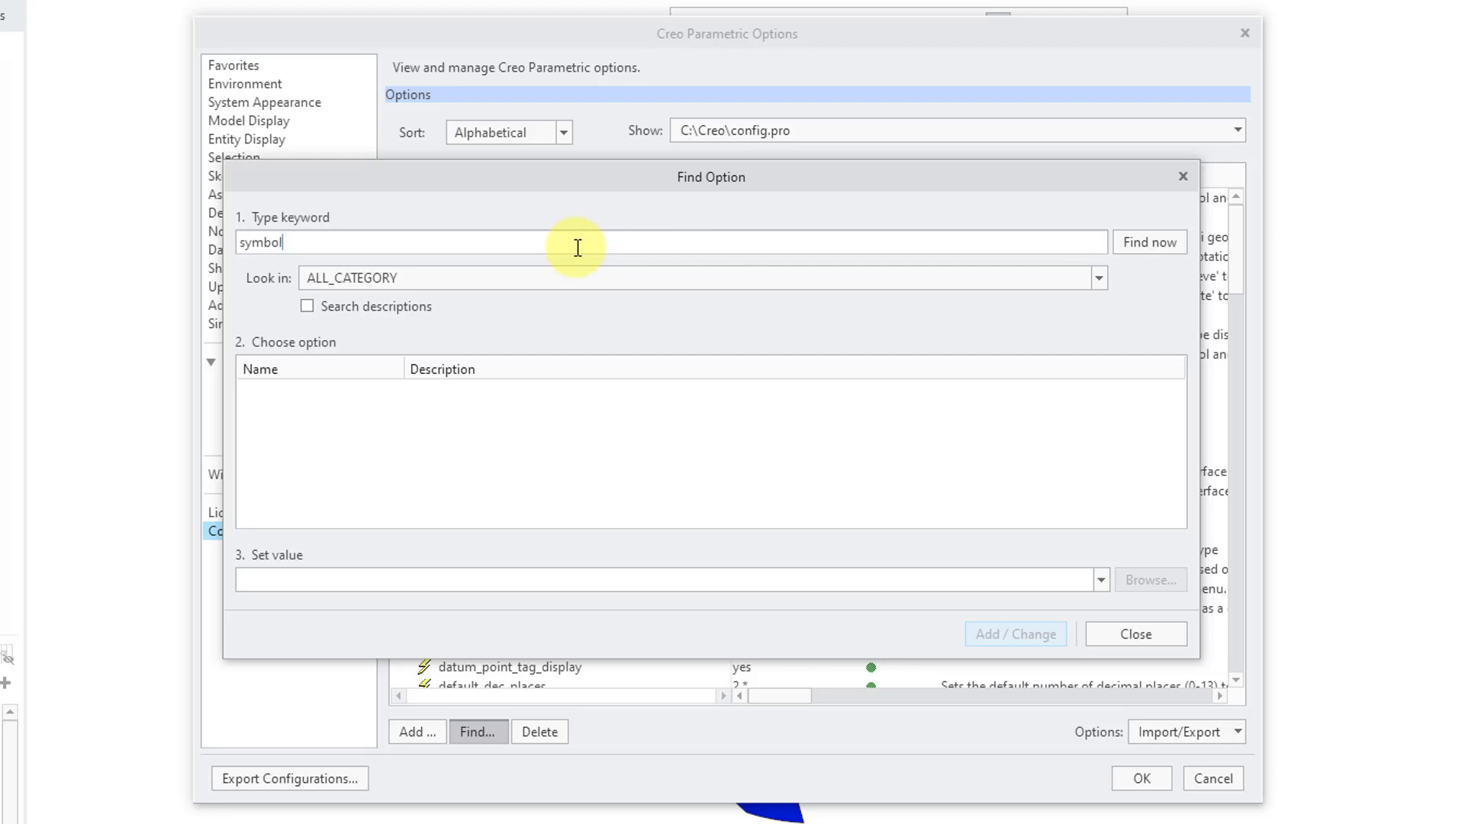
pyautogui.click(1146, 243)
pyautogui.moveTo(1176, 414); pyautogui.dragTo(1164, 476)
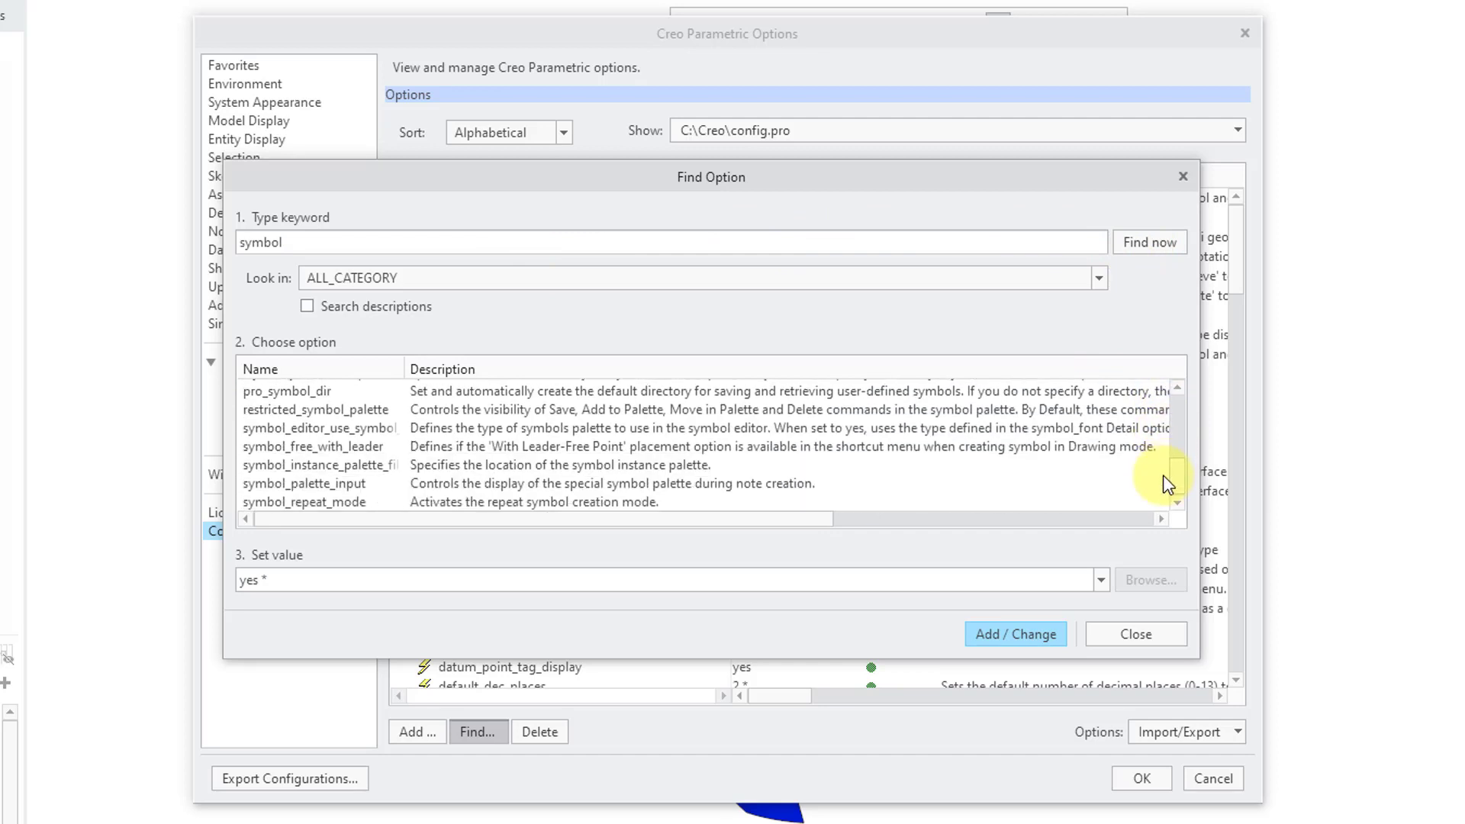
# Examine the symbol_free_with_leader option's description and available values without changing it
pyautogui.click(356, 450)
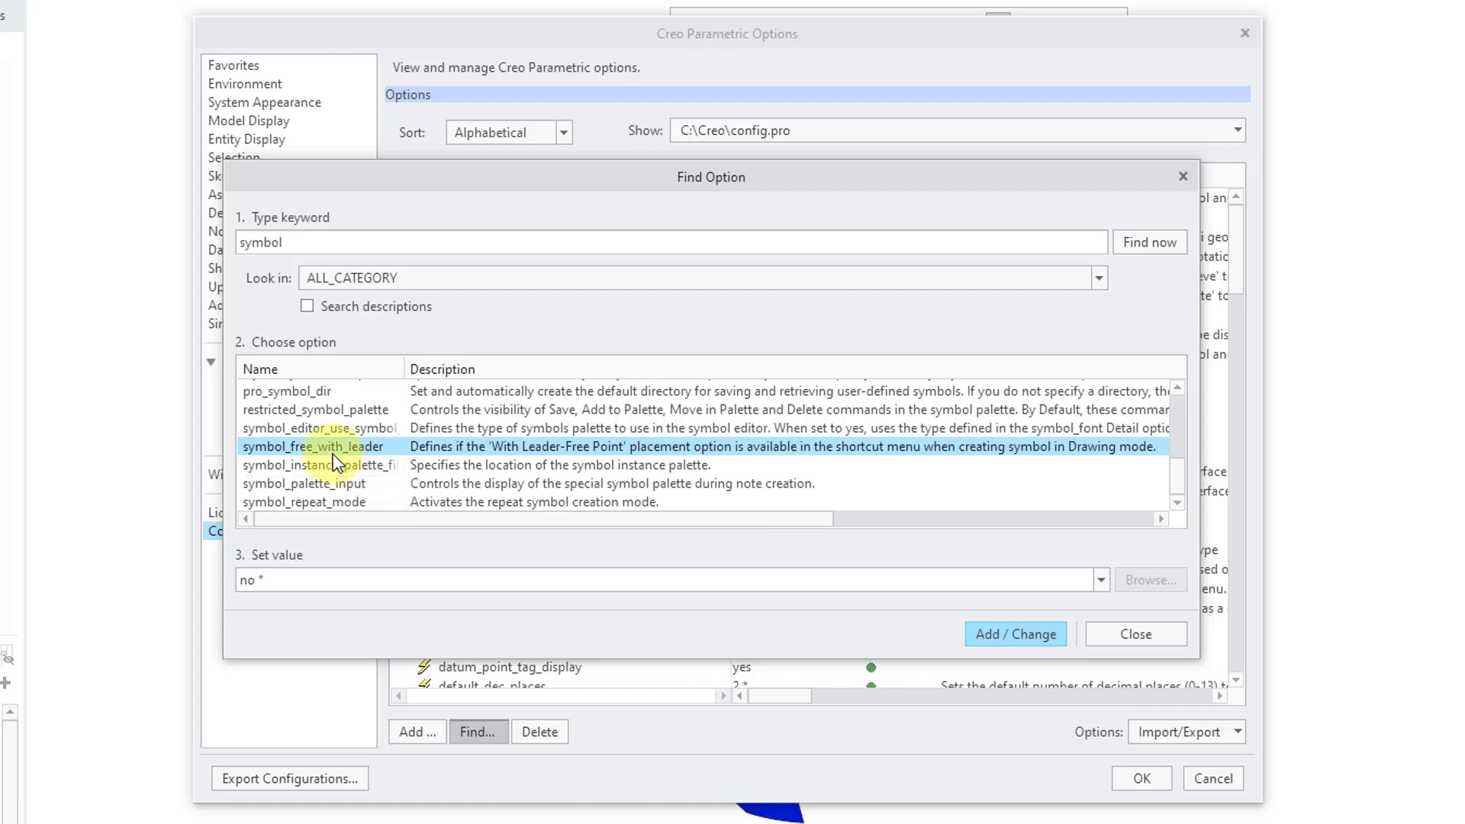
pyautogui.click(1103, 581)
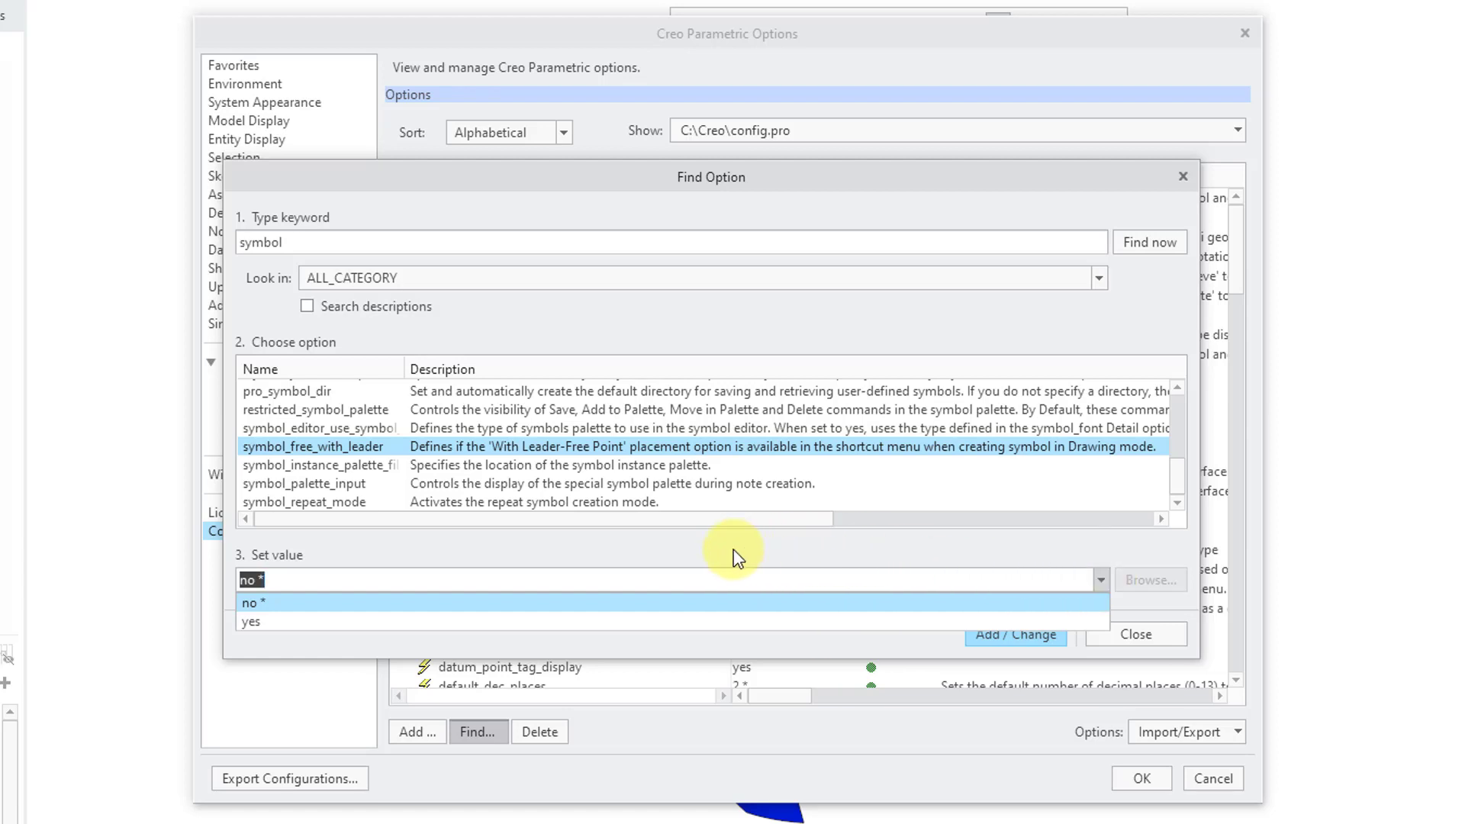
pyautogui.click(427, 534)
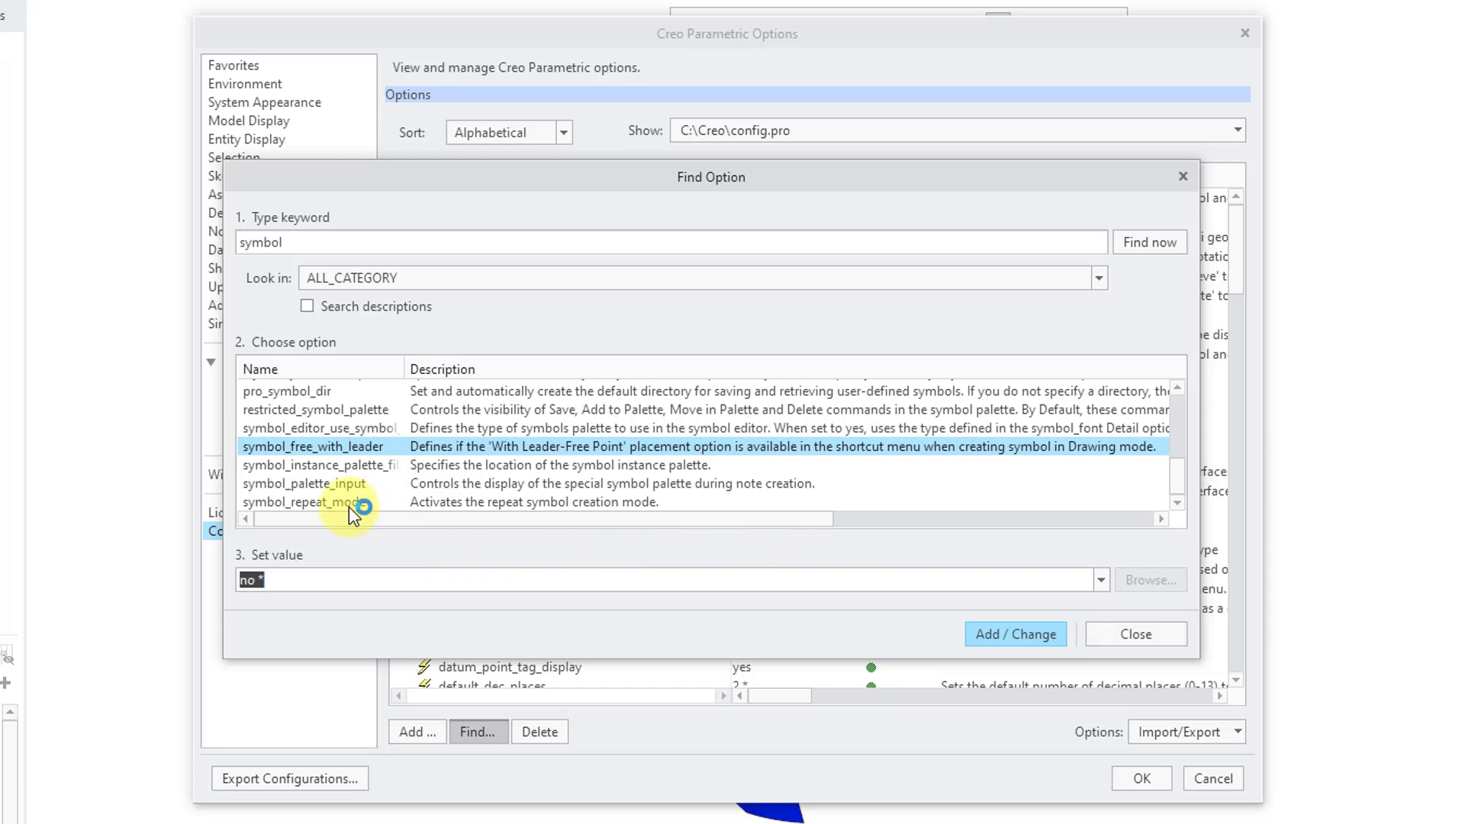
# Examine the symbol_repeat_mode option's description and available values without changing it
pyautogui.click(349, 504)
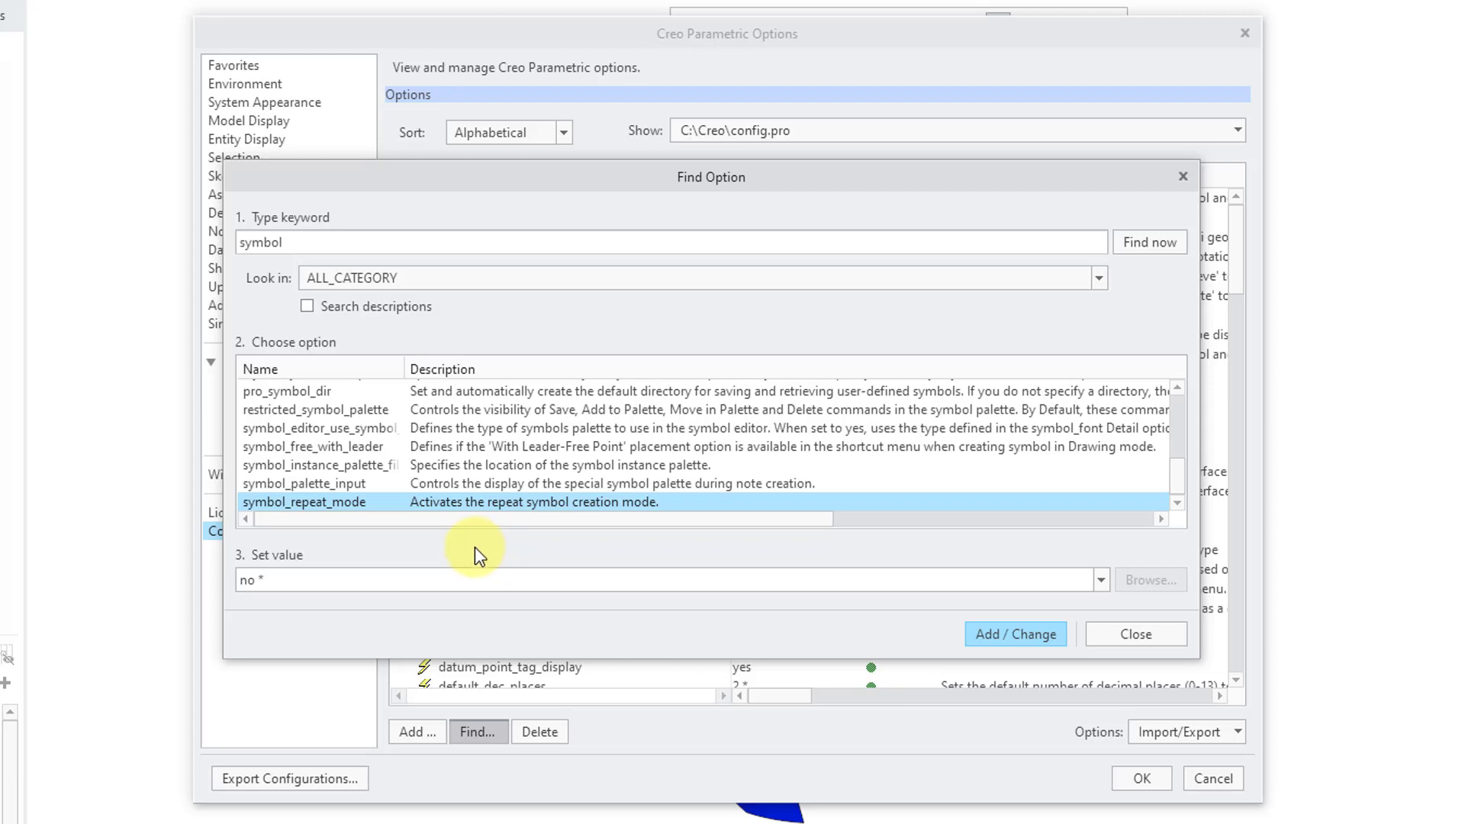
pyautogui.click(1101, 584)
pyautogui.click(1044, 559)
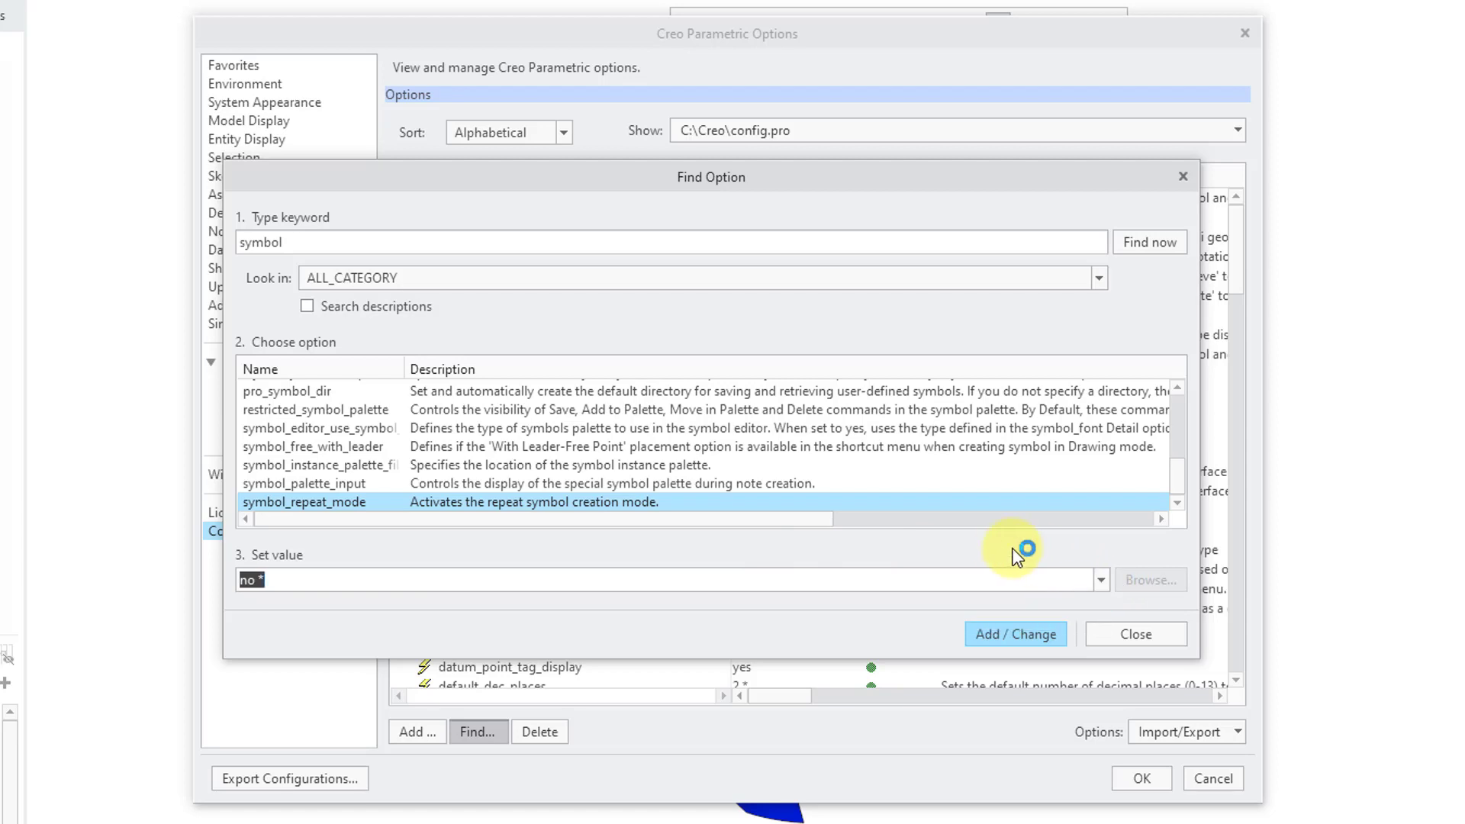
# Widen the Name column and examine the default_symbol_thumbnail_type option's available values without changing it
pyautogui.moveTo(1175, 482); pyautogui.dragTo(1174, 418)
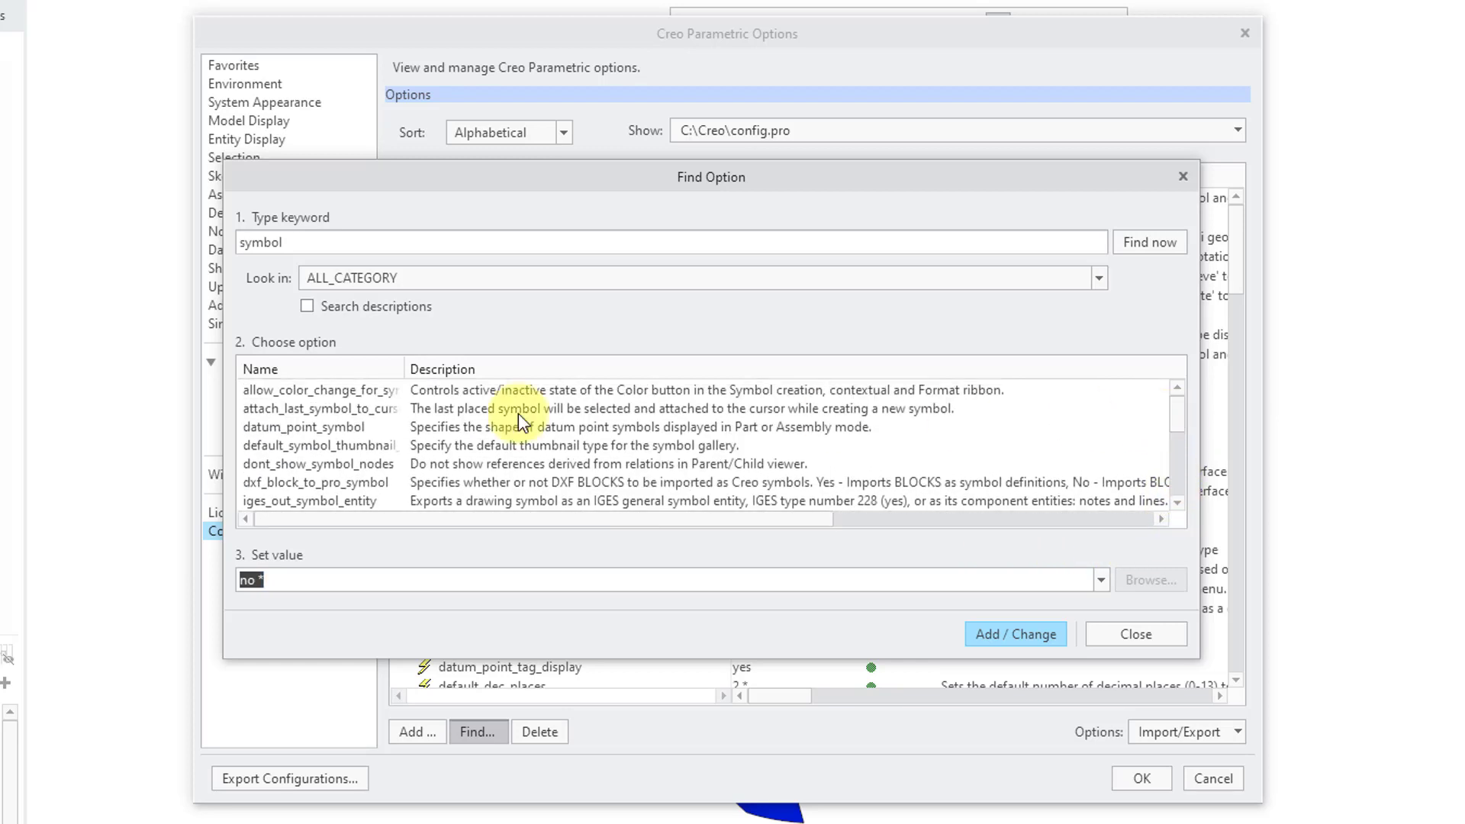
pyautogui.click(272, 446)
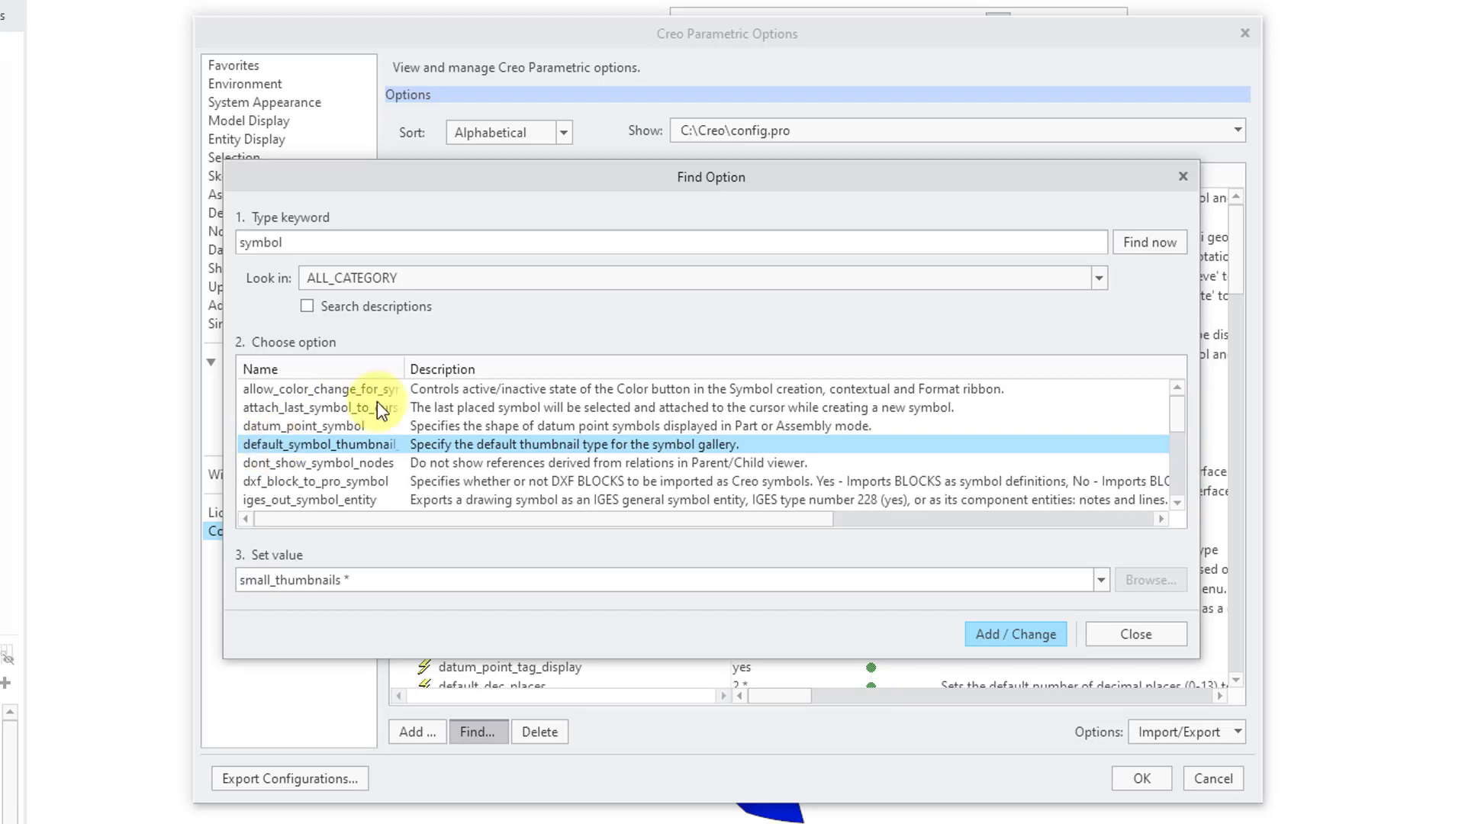
pyautogui.moveTo(403, 365); pyautogui.dragTo(485, 363)
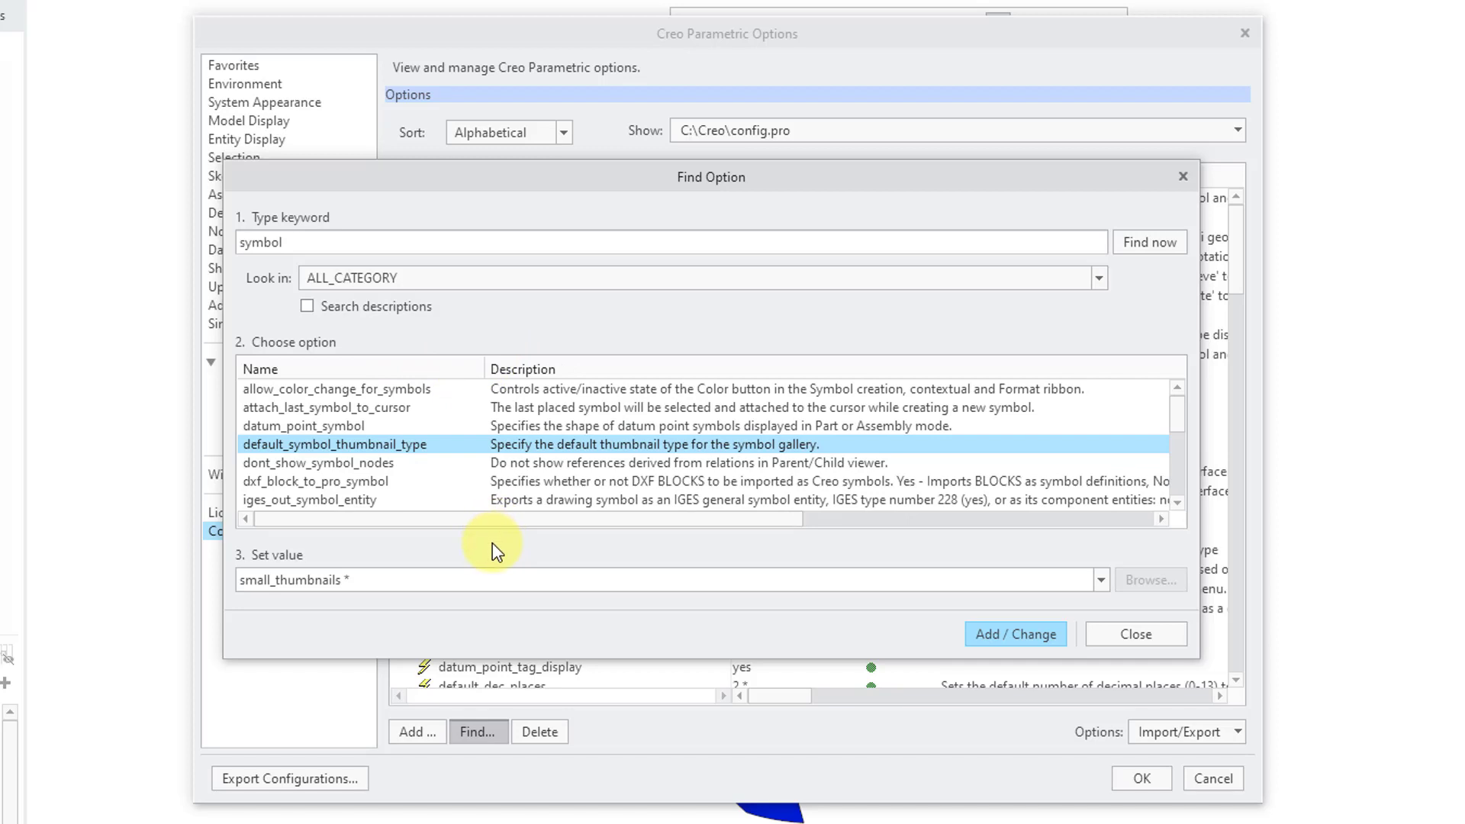
pyautogui.click(1101, 580)
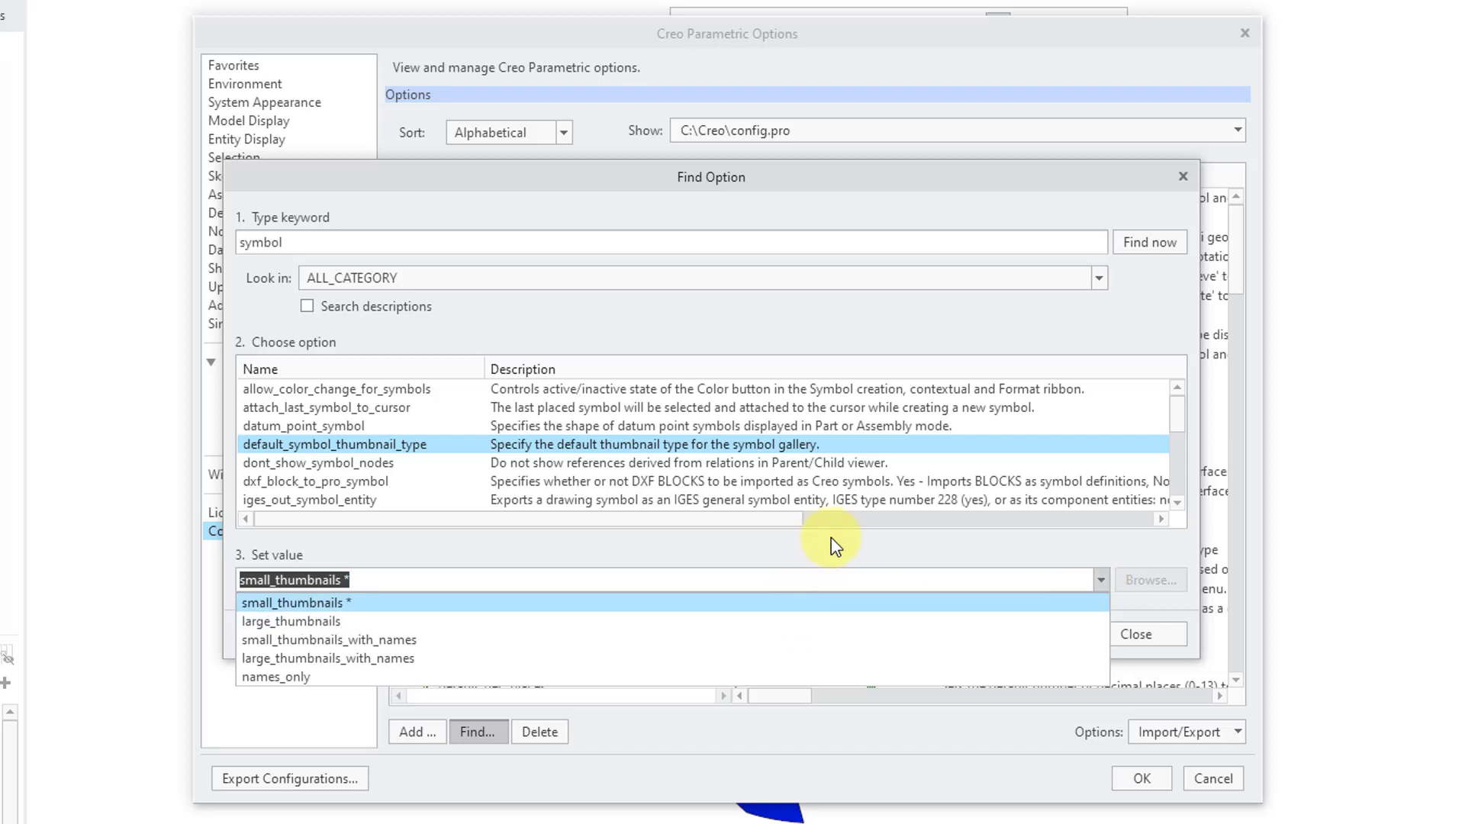
pyautogui.click(849, 546)
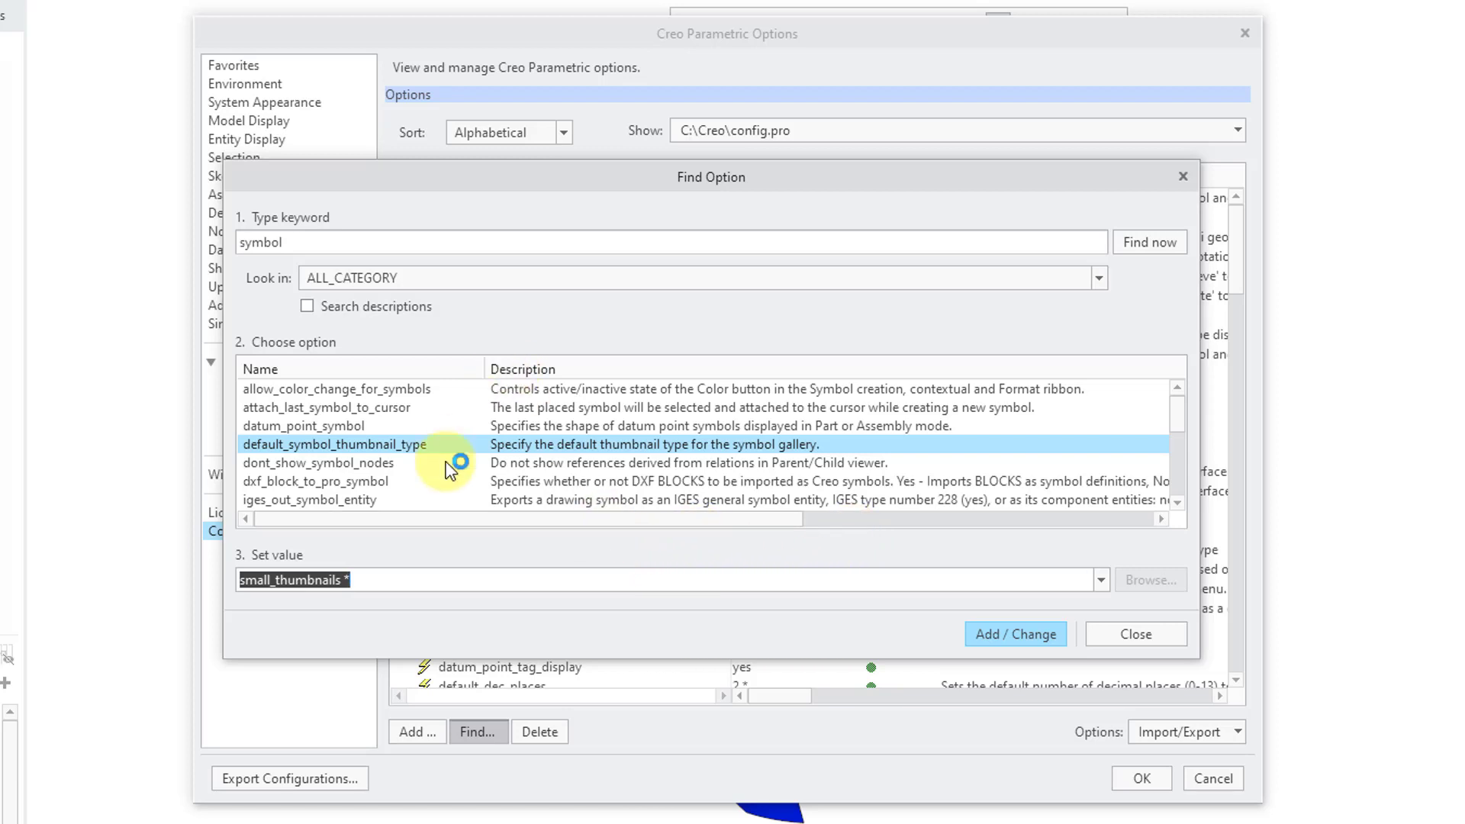
# Examine the attach_last_symbol_to_cursor option's description and available values without changing it
pyautogui.click(347, 405)
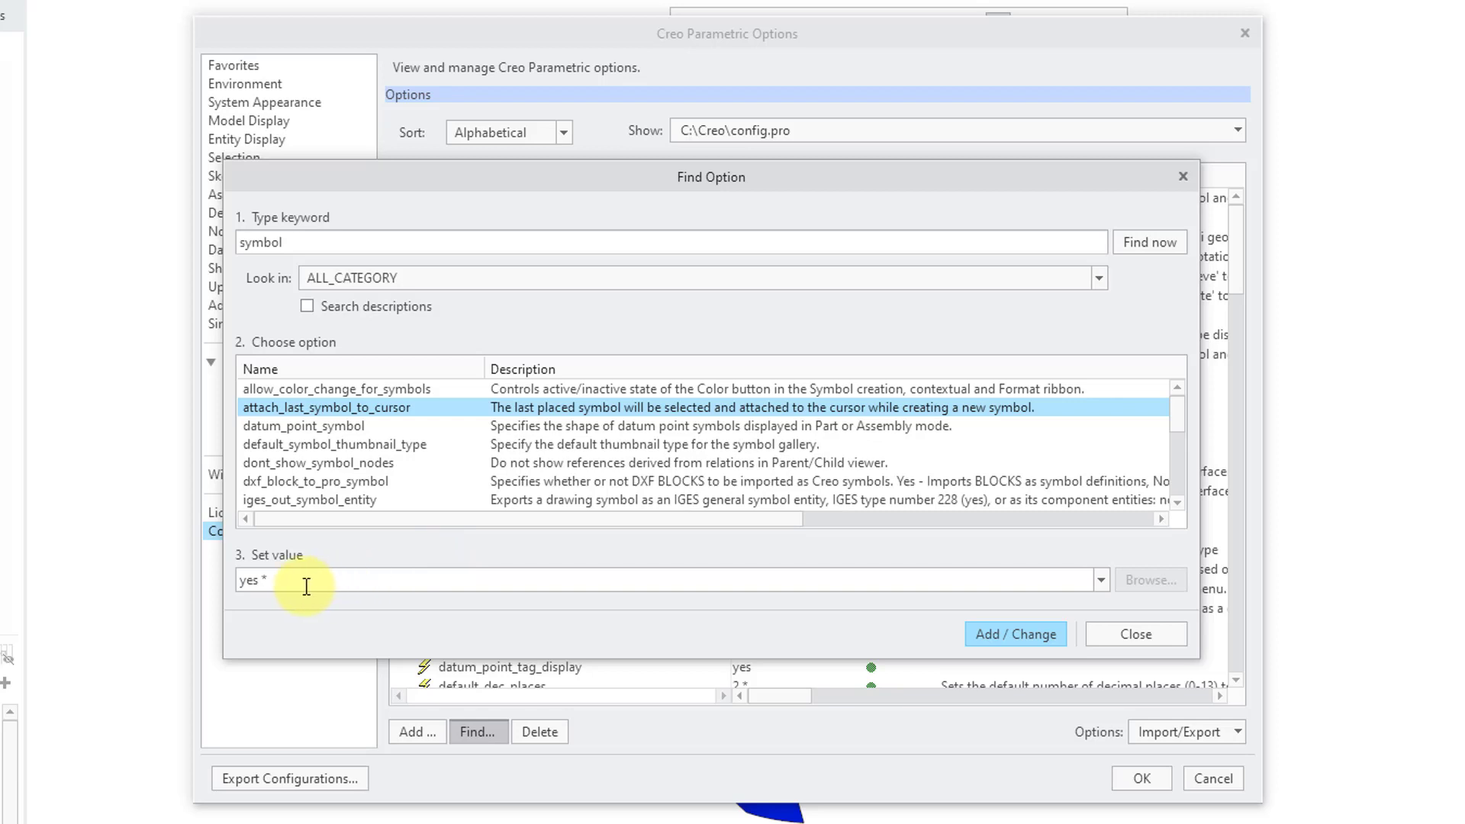
pyautogui.click(1100, 581)
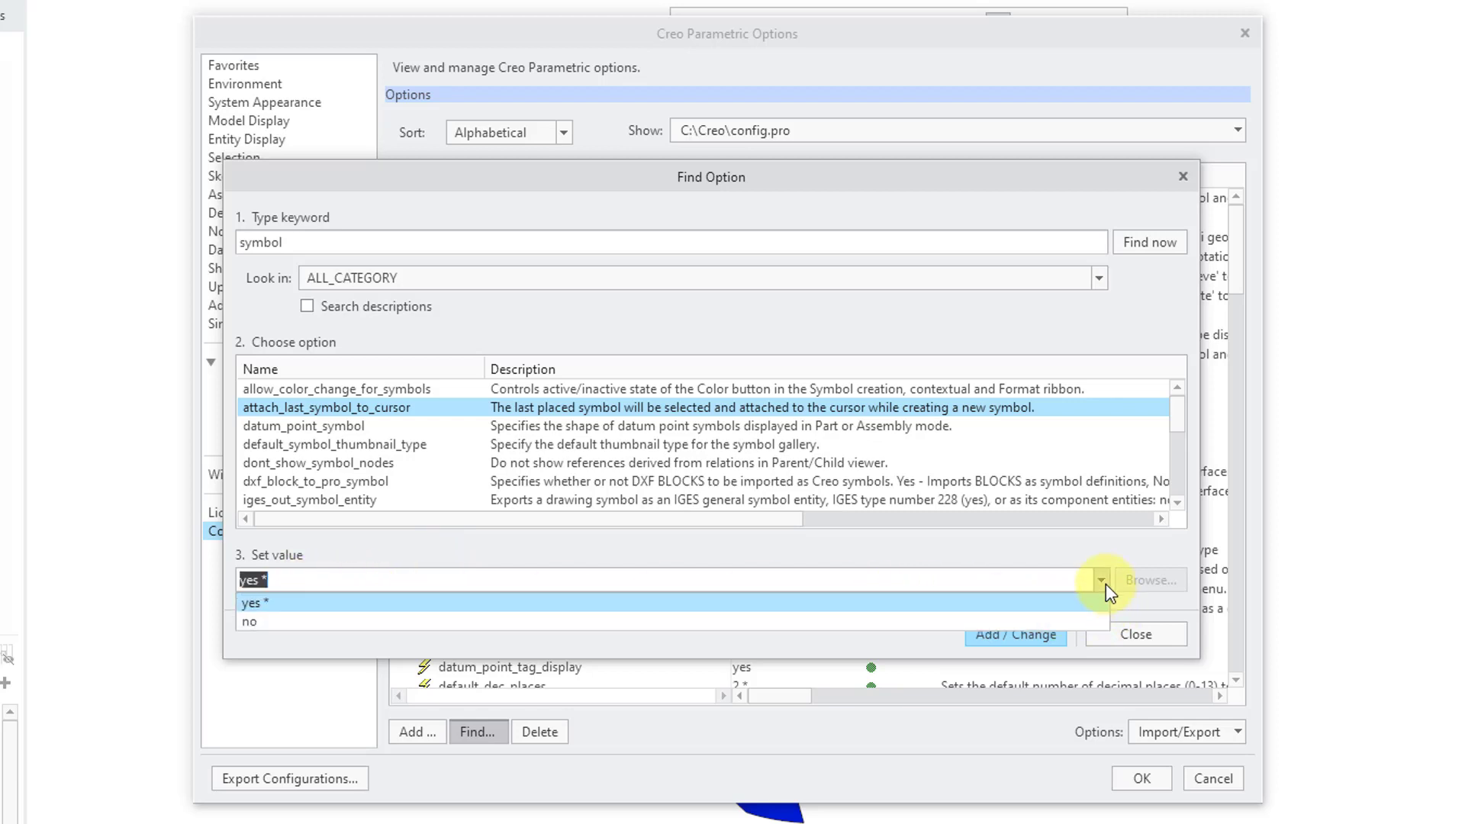
pyautogui.click(1013, 544)
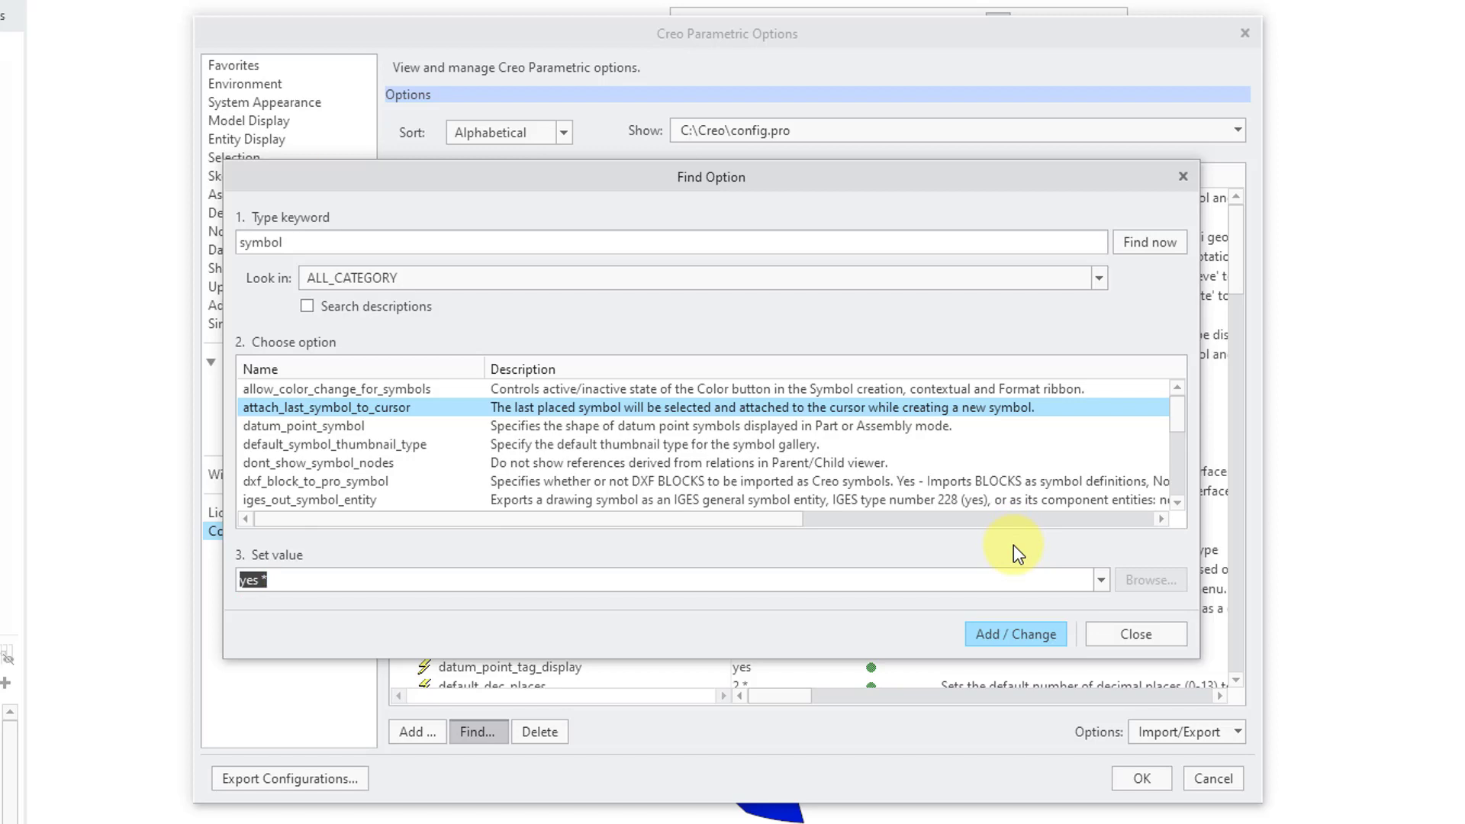
# Examine the allow_color_change_for_symbols option's description and available values without changing it
pyautogui.click(369, 389)
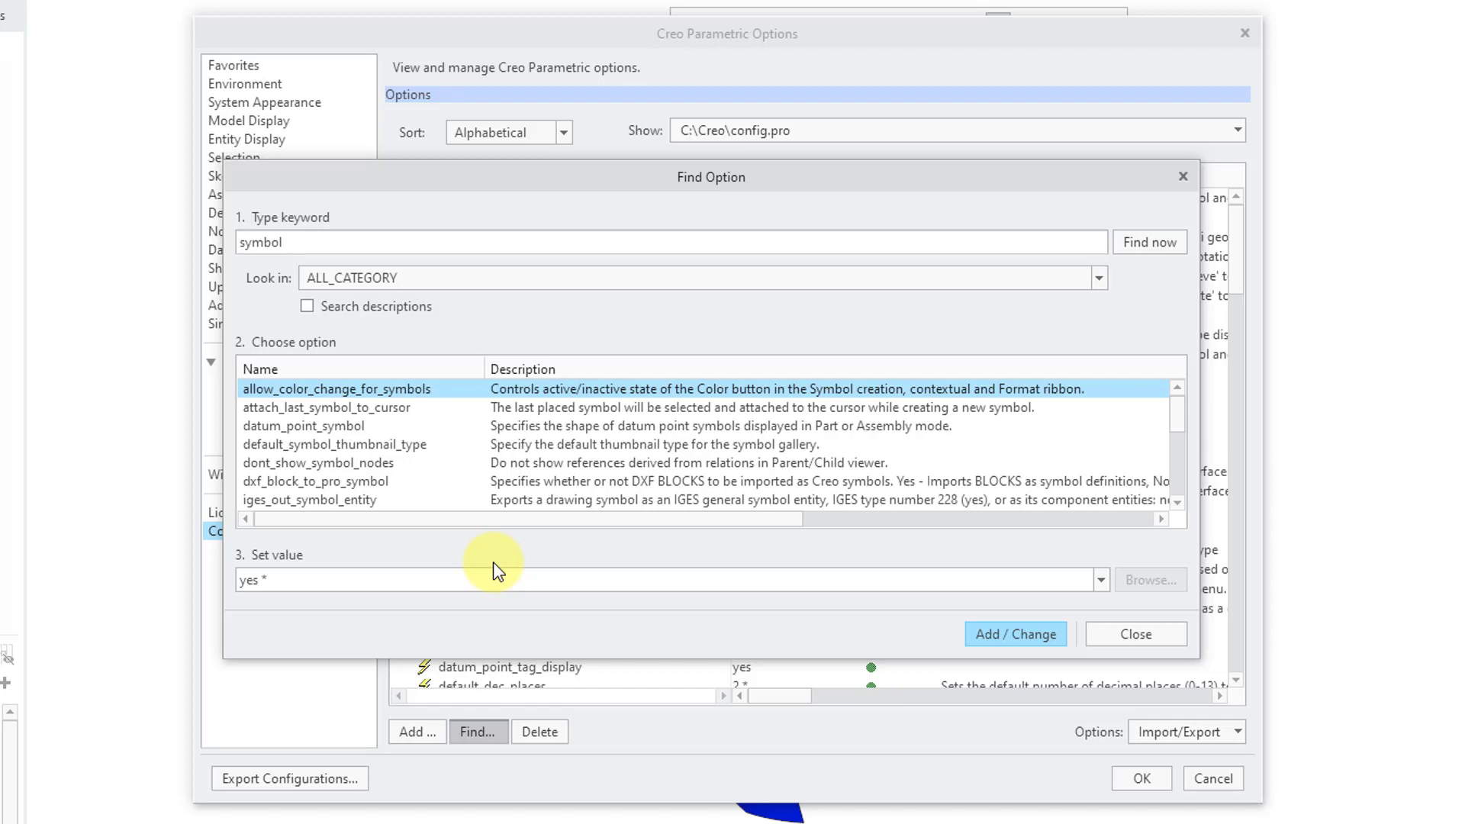
pyautogui.click(1102, 582)
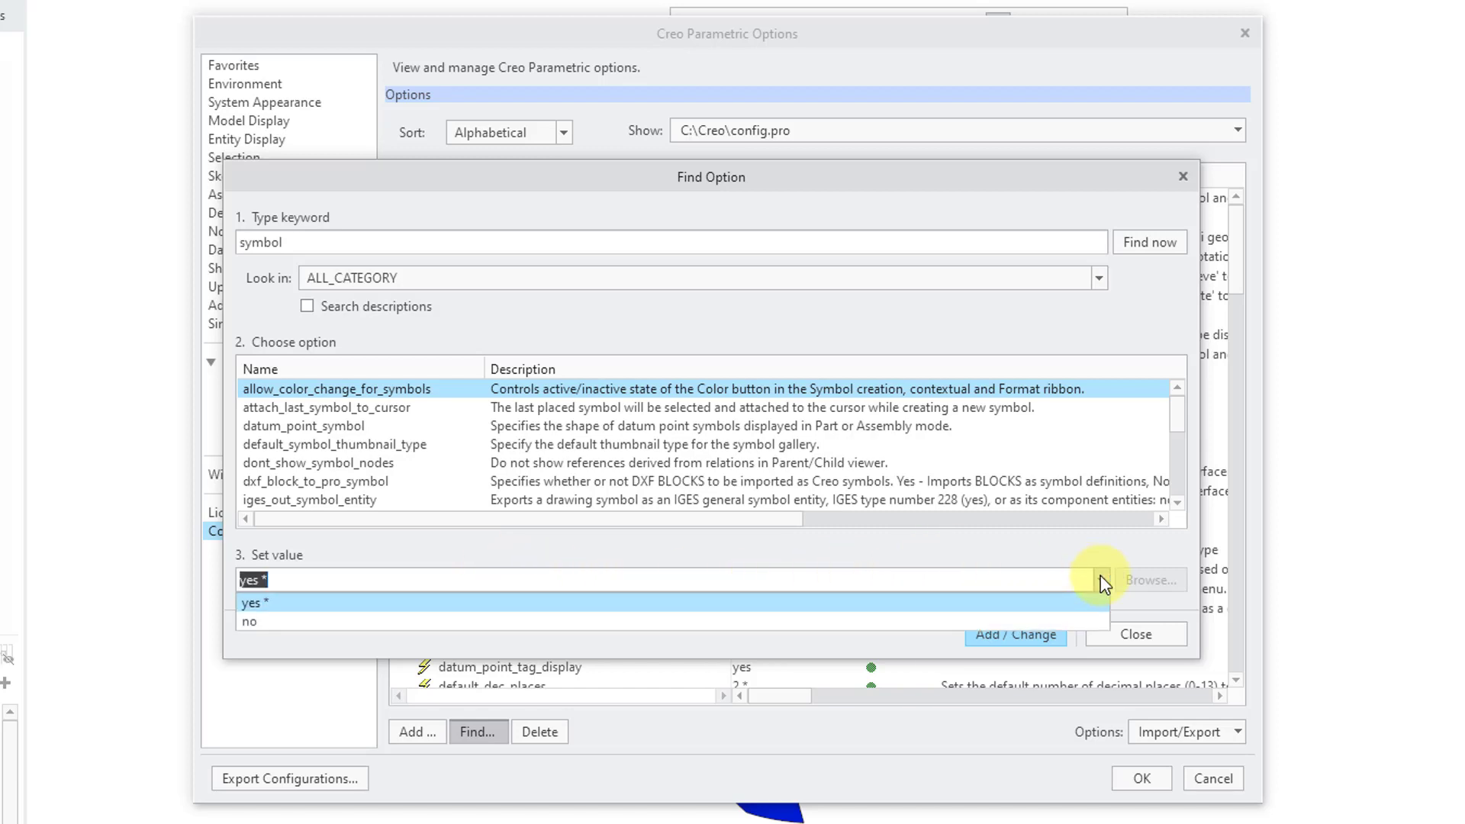
pyautogui.click(1060, 528)
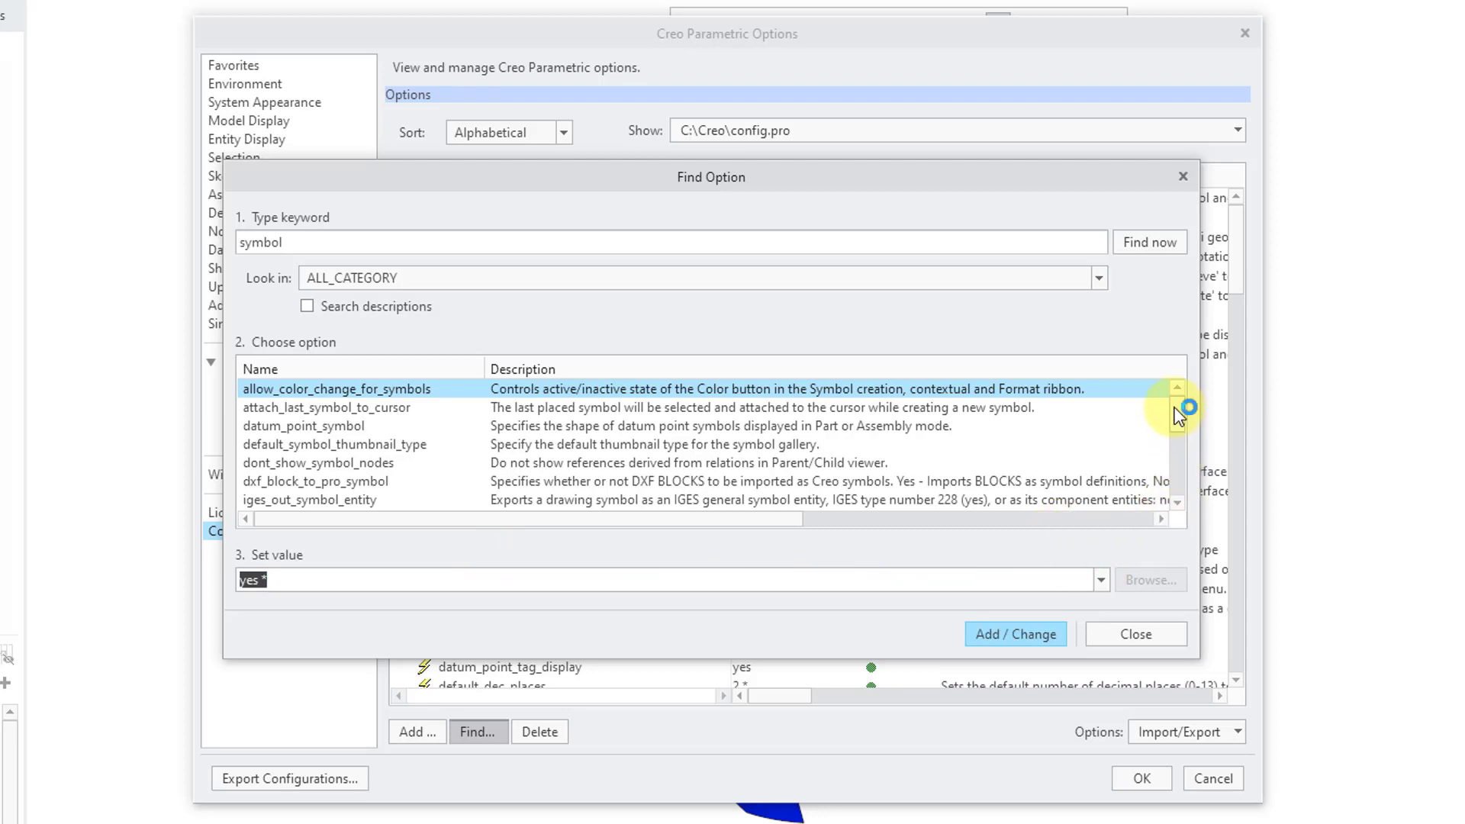
# Find the restricted_symbol_palette option among the results and examine its description and available values without changing it
pyautogui.moveTo(1177, 405); pyautogui.dragTo(1175, 440)
pyautogui.scroll(-2, 1064, 456)
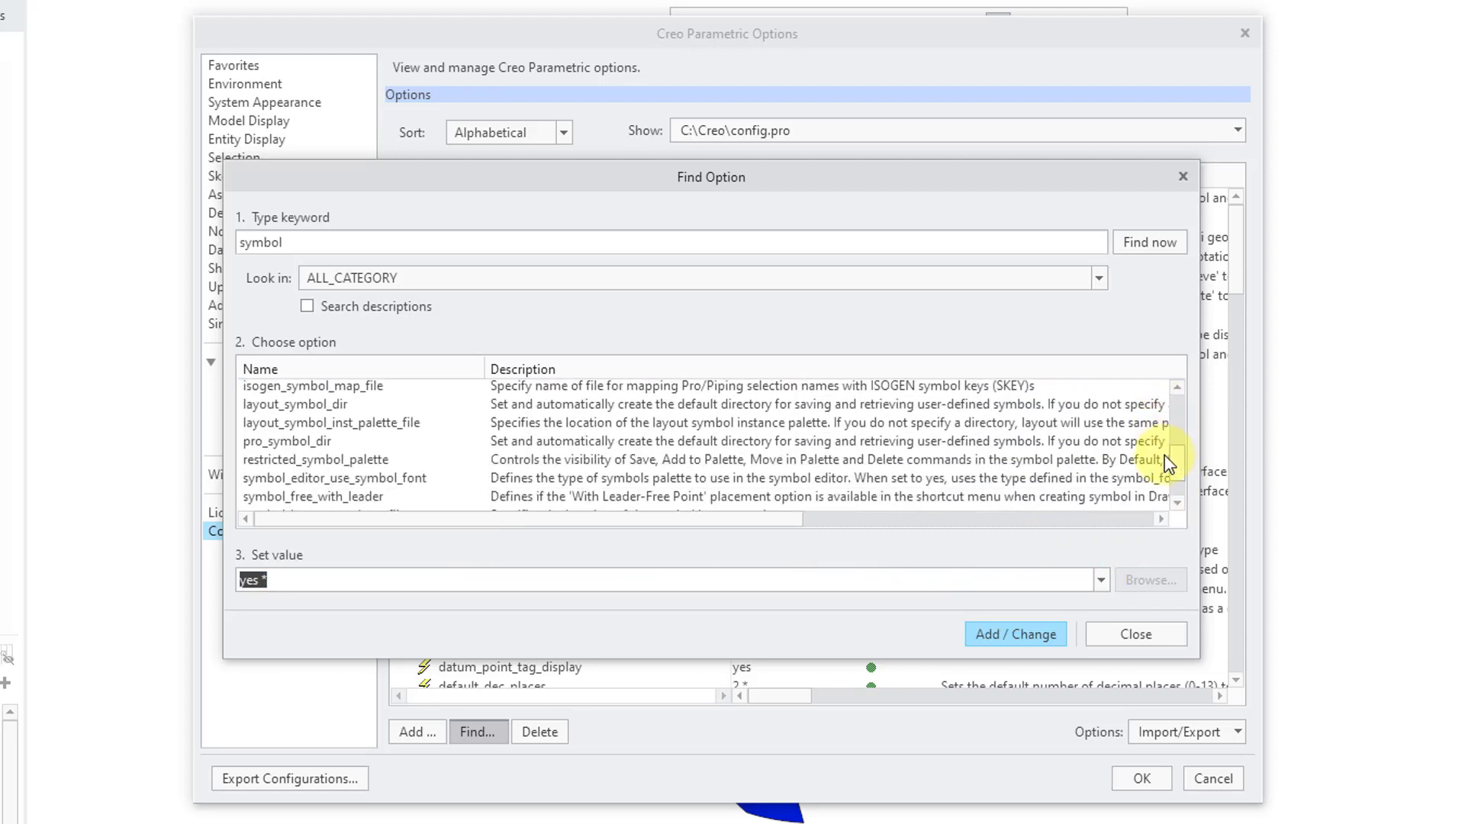
pyautogui.click(345, 417)
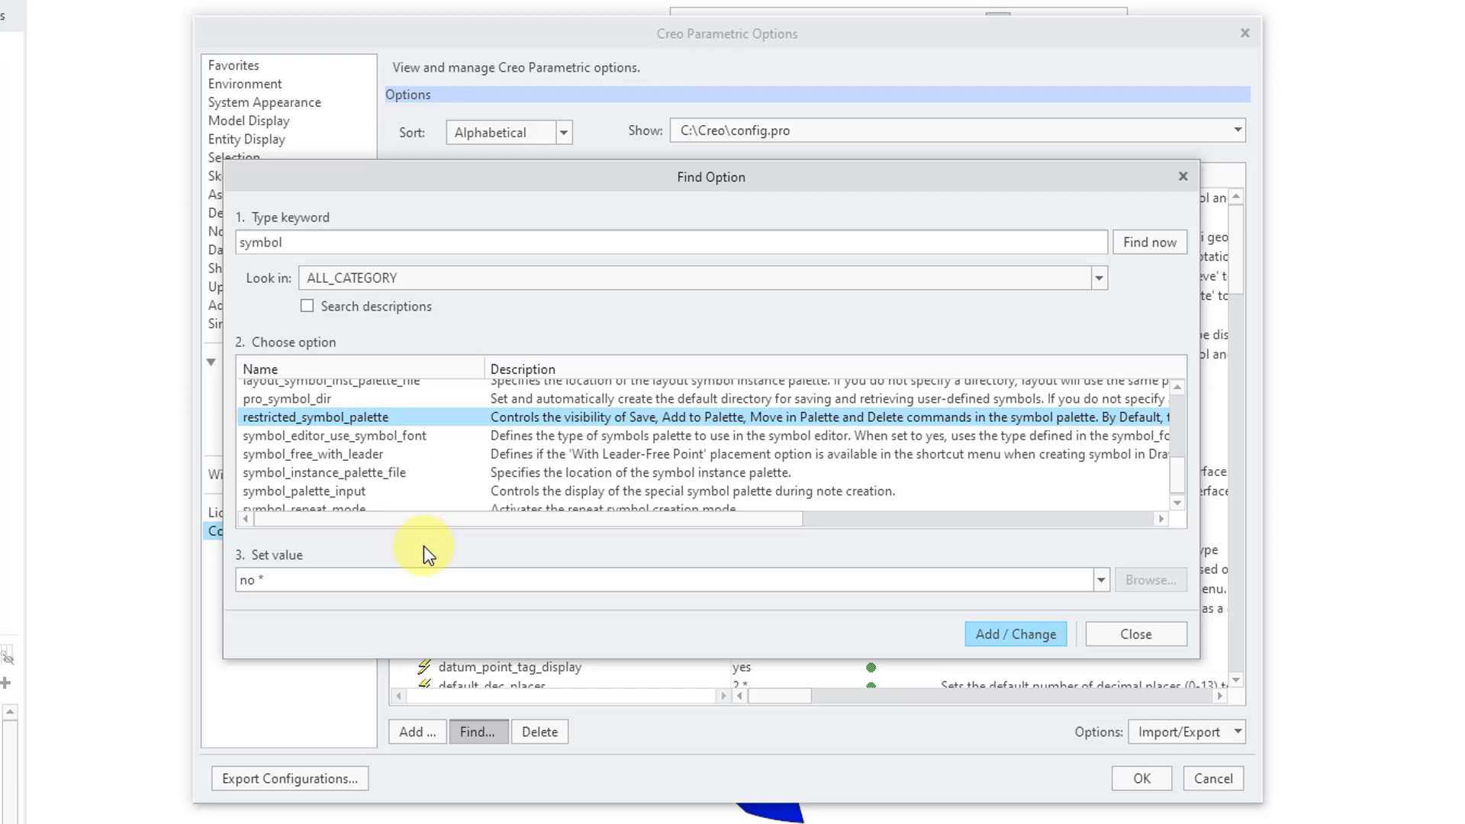
pyautogui.click(1101, 580)
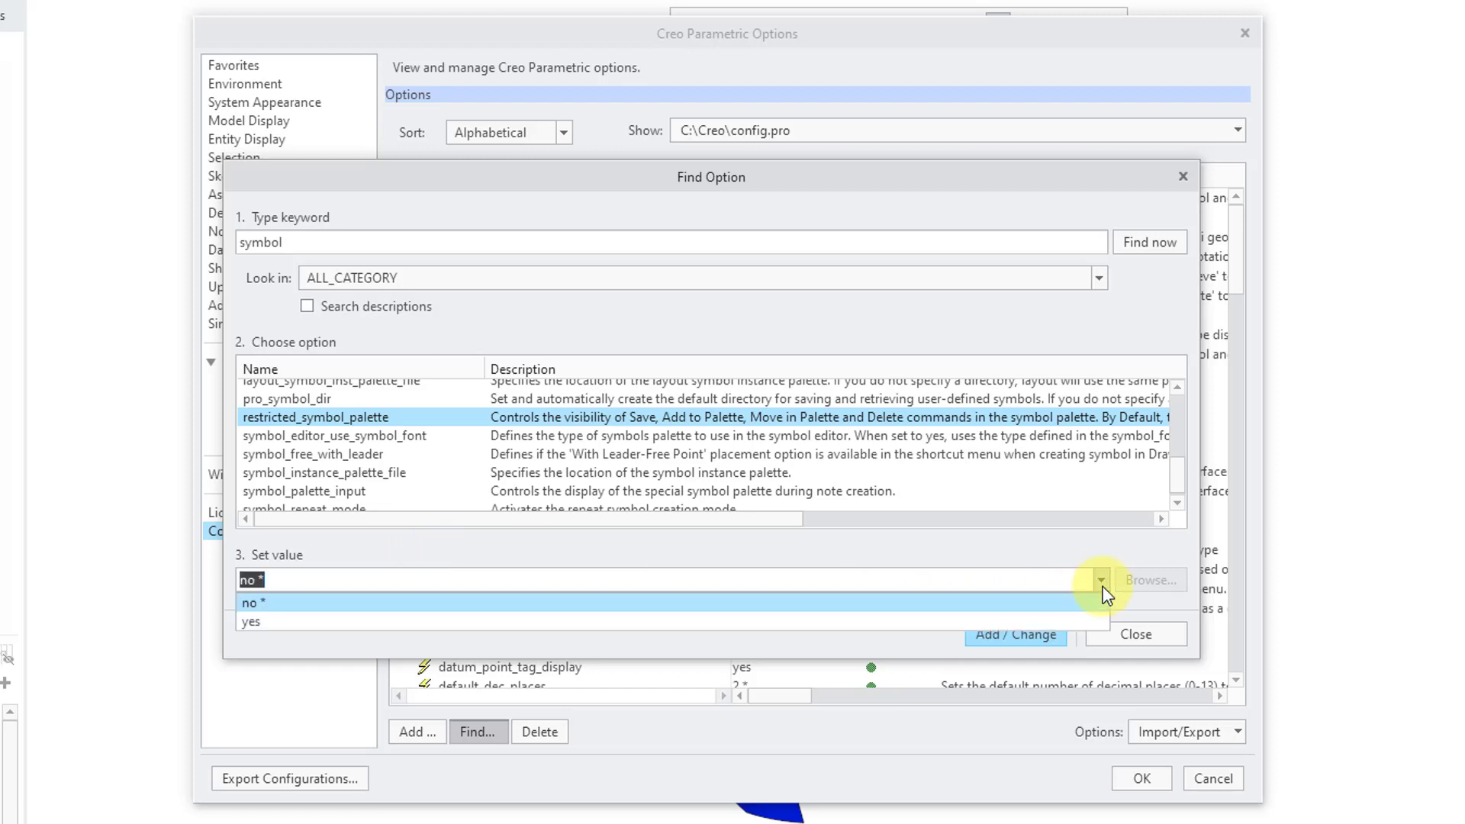
pyautogui.click(999, 549)
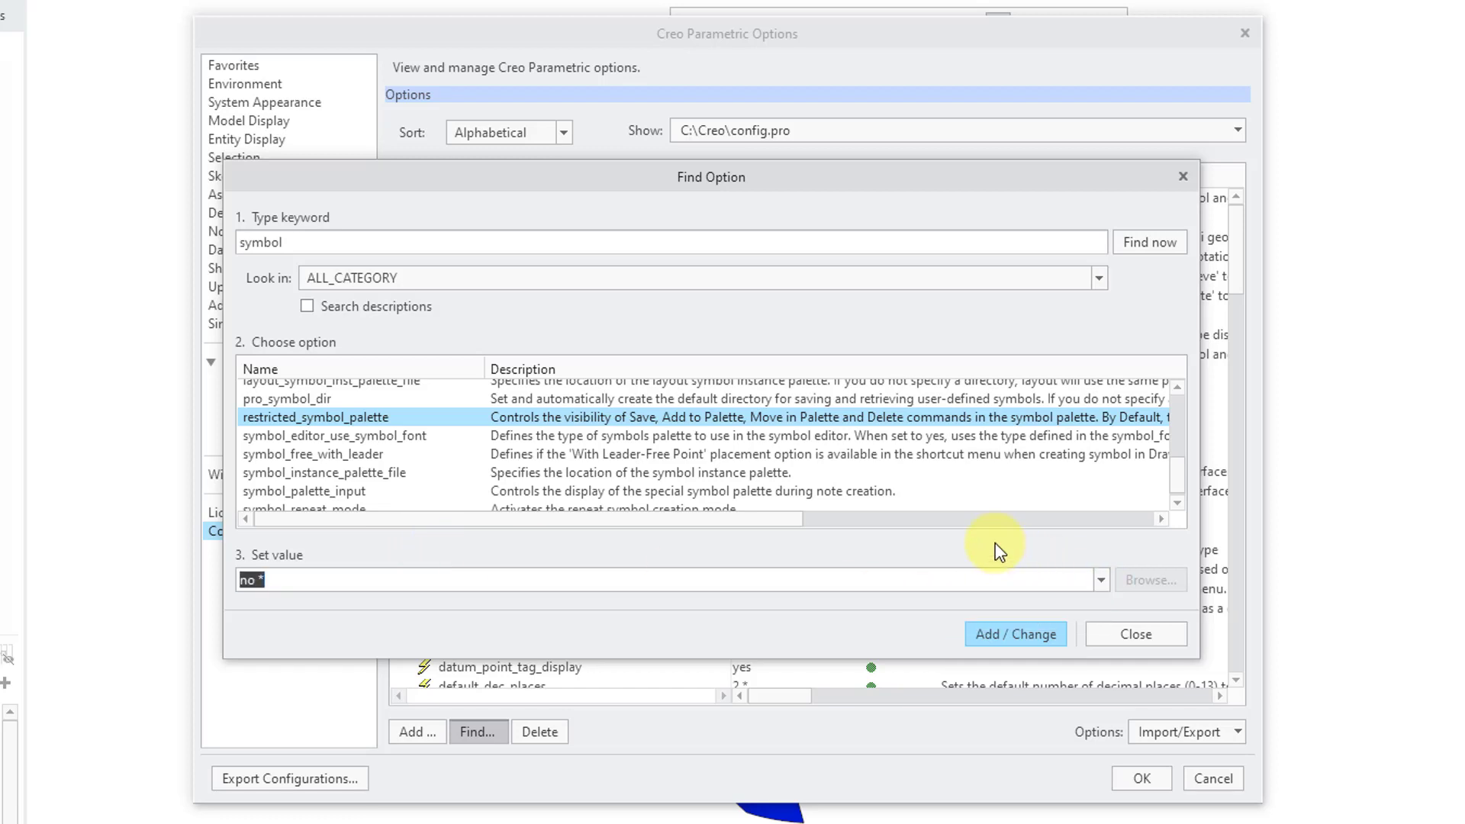